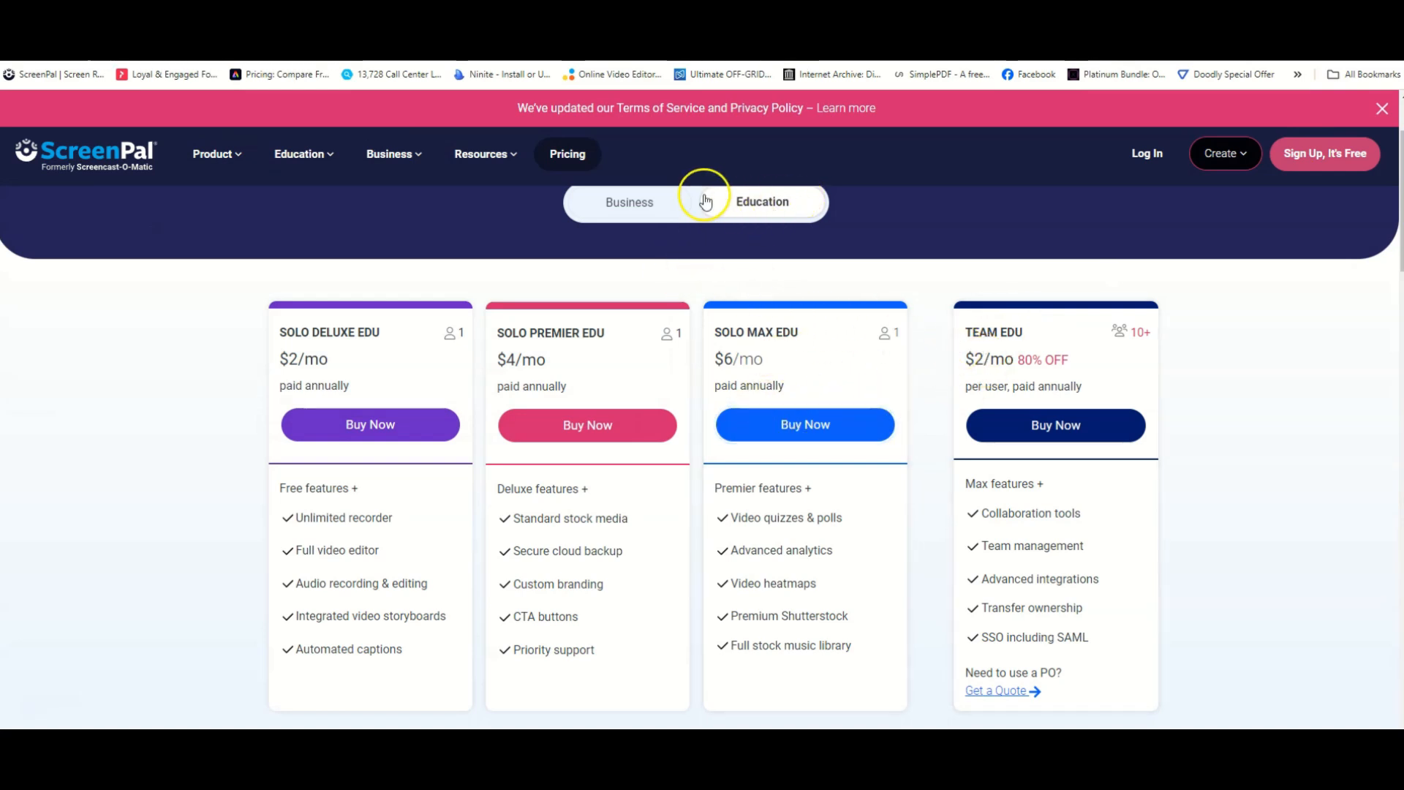
Switch the pricing page to the Business plans and review each plan's price and included features.
{"action": "left_click", "coordinate": [639, 206]}
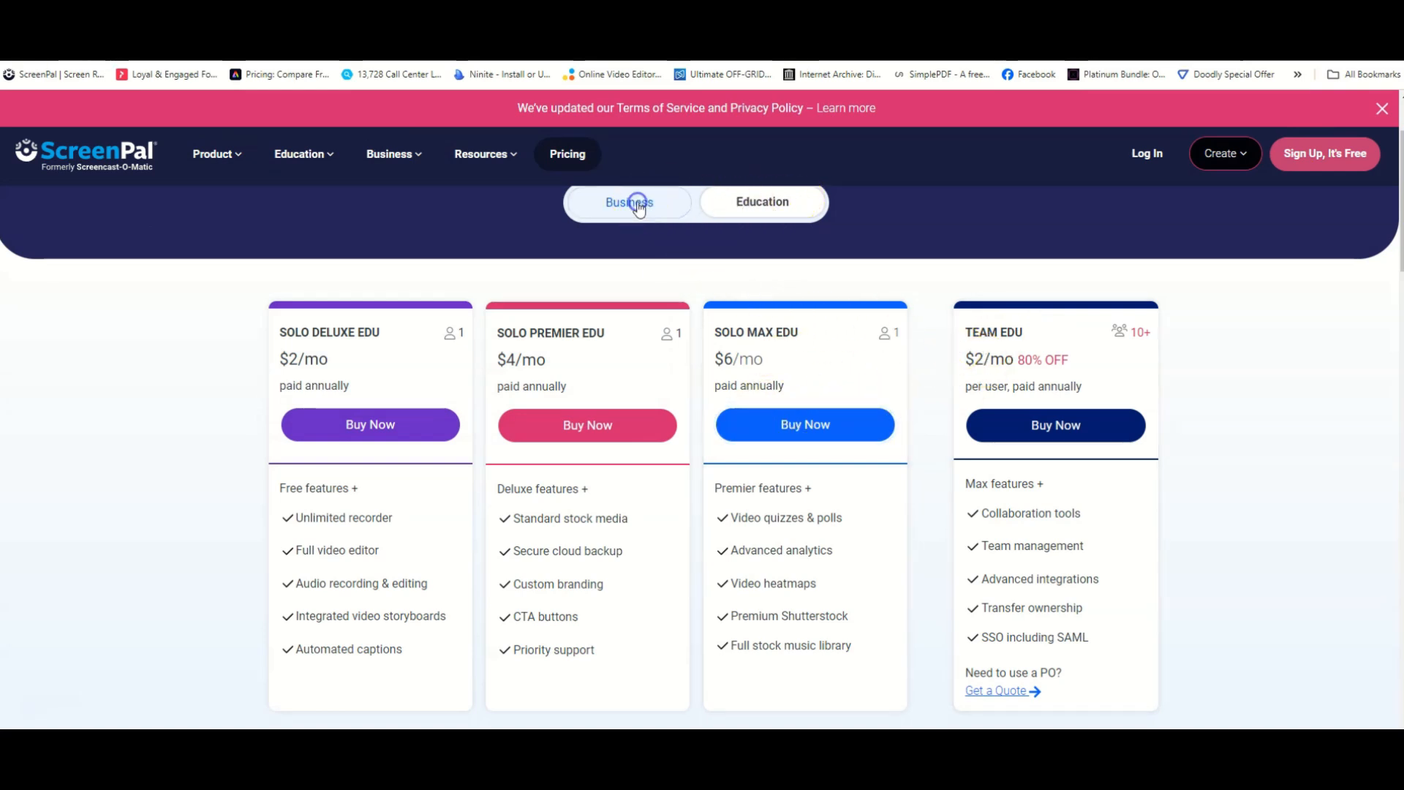
{"action": "scroll", "coordinate": [676, 347], "scroll_direction": "down", "scroll_amount": 3}
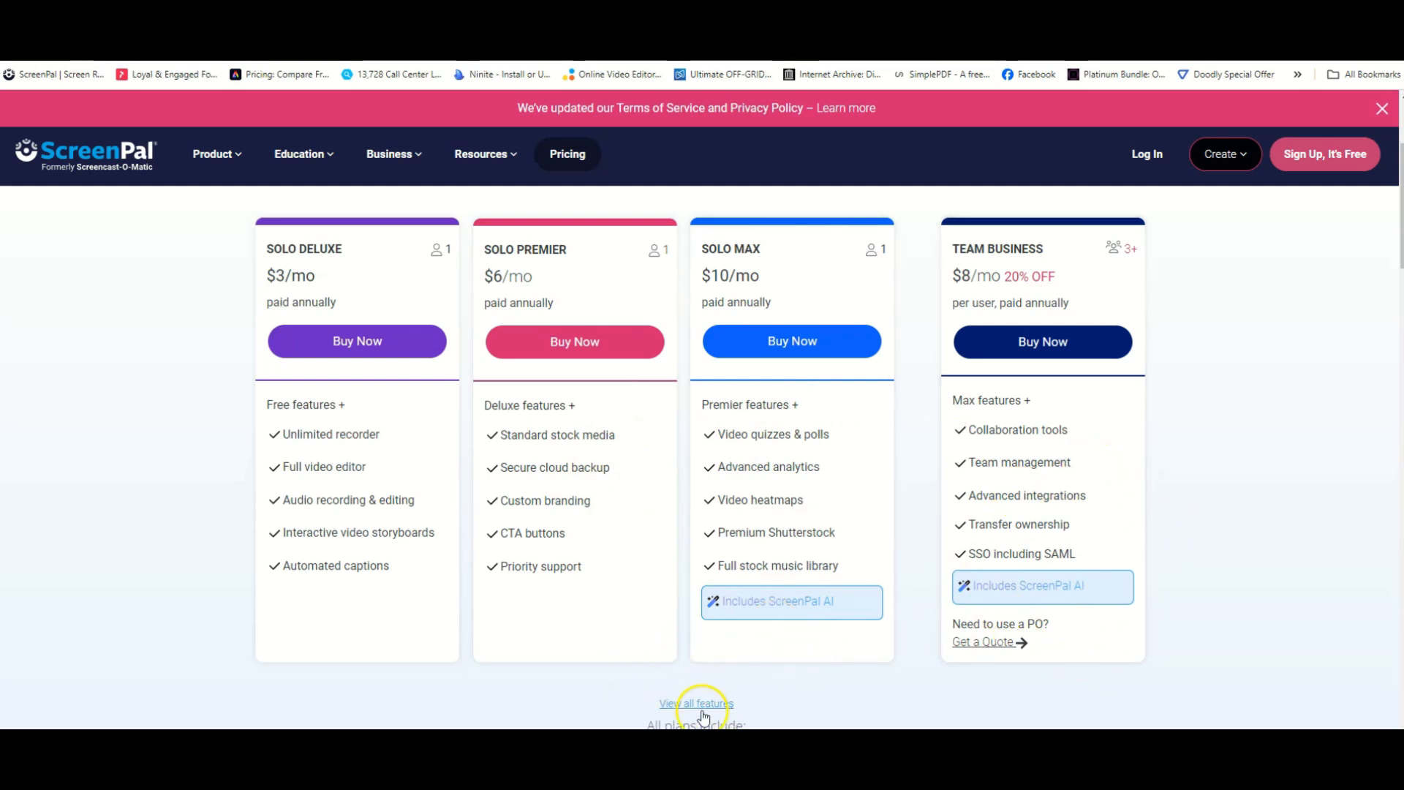
{"action": "scroll", "coordinate": [761, 693], "scroll_direction": "down", "scroll_amount": 4}
{"action": "scroll", "coordinate": [762, 693], "scroll_direction": "up", "scroll_amount": 4}
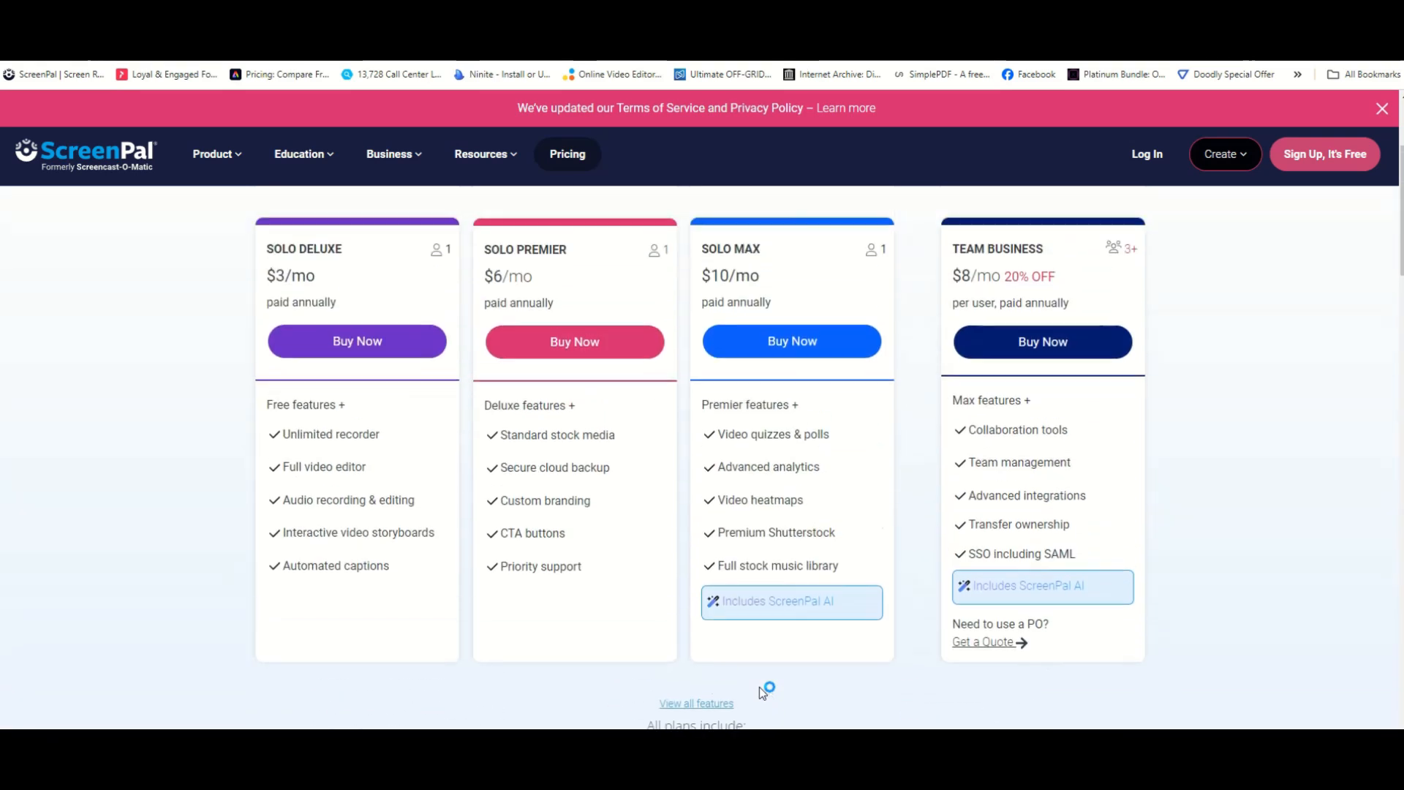
{"action": "scroll", "coordinate": [759, 690], "scroll_direction": "down", "scroll_amount": 2}
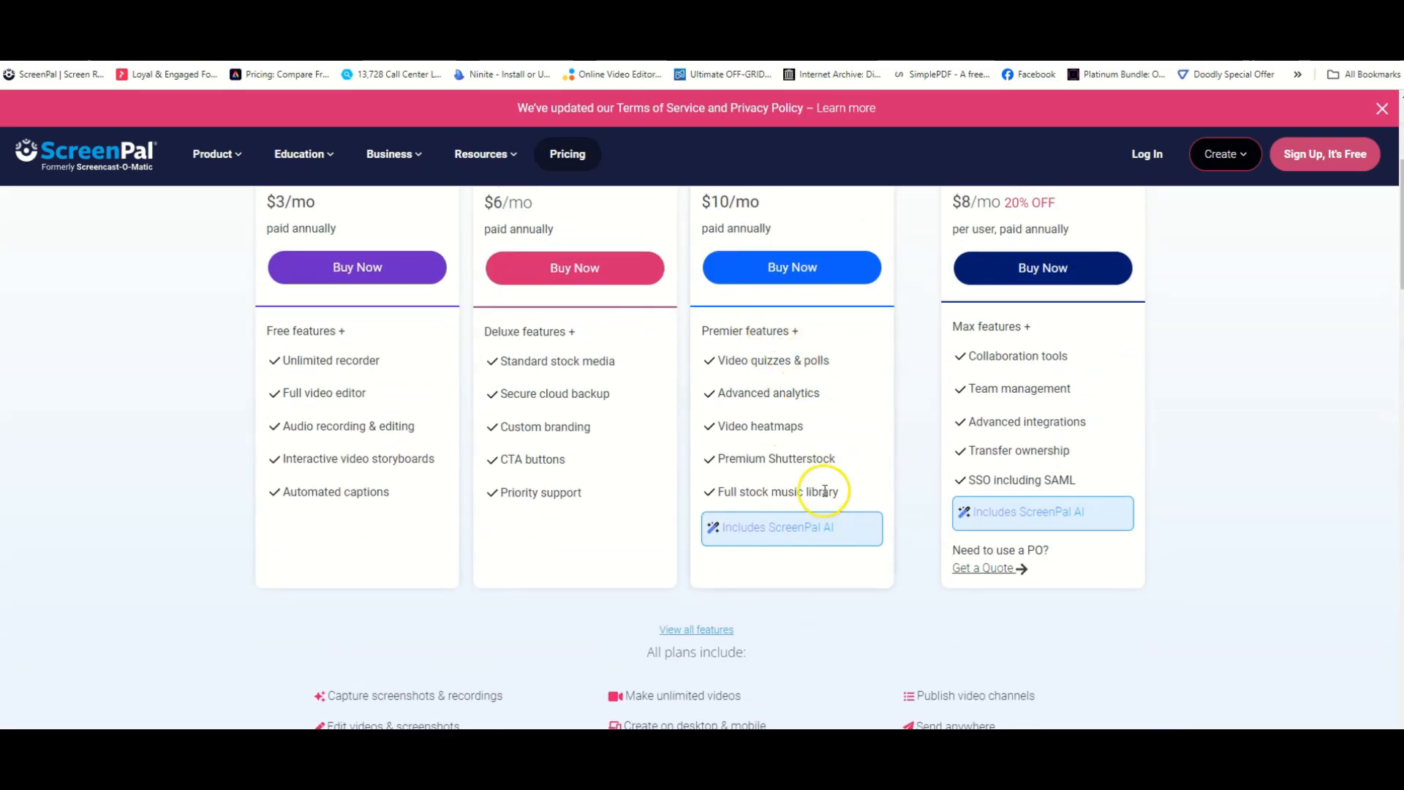
{"action": "scroll", "coordinate": [824, 491], "scroll_direction": "down", "scroll_amount": 3}
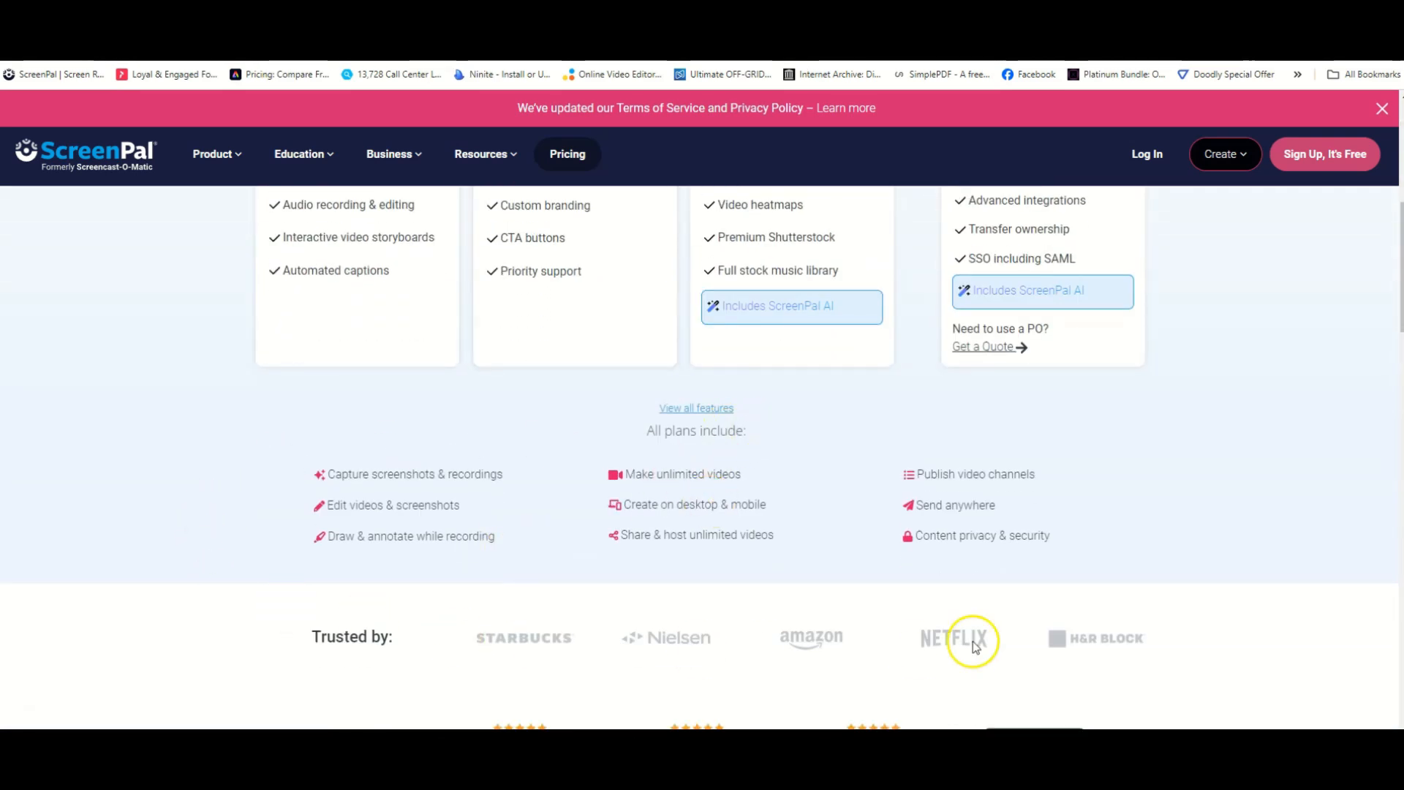
{"action": "scroll", "coordinate": [648, 627], "scroll_direction": "up", "scroll_amount": 3}
{"action": "scroll", "coordinate": [714, 563], "scroll_direction": "down", "scroll_amount": 1}
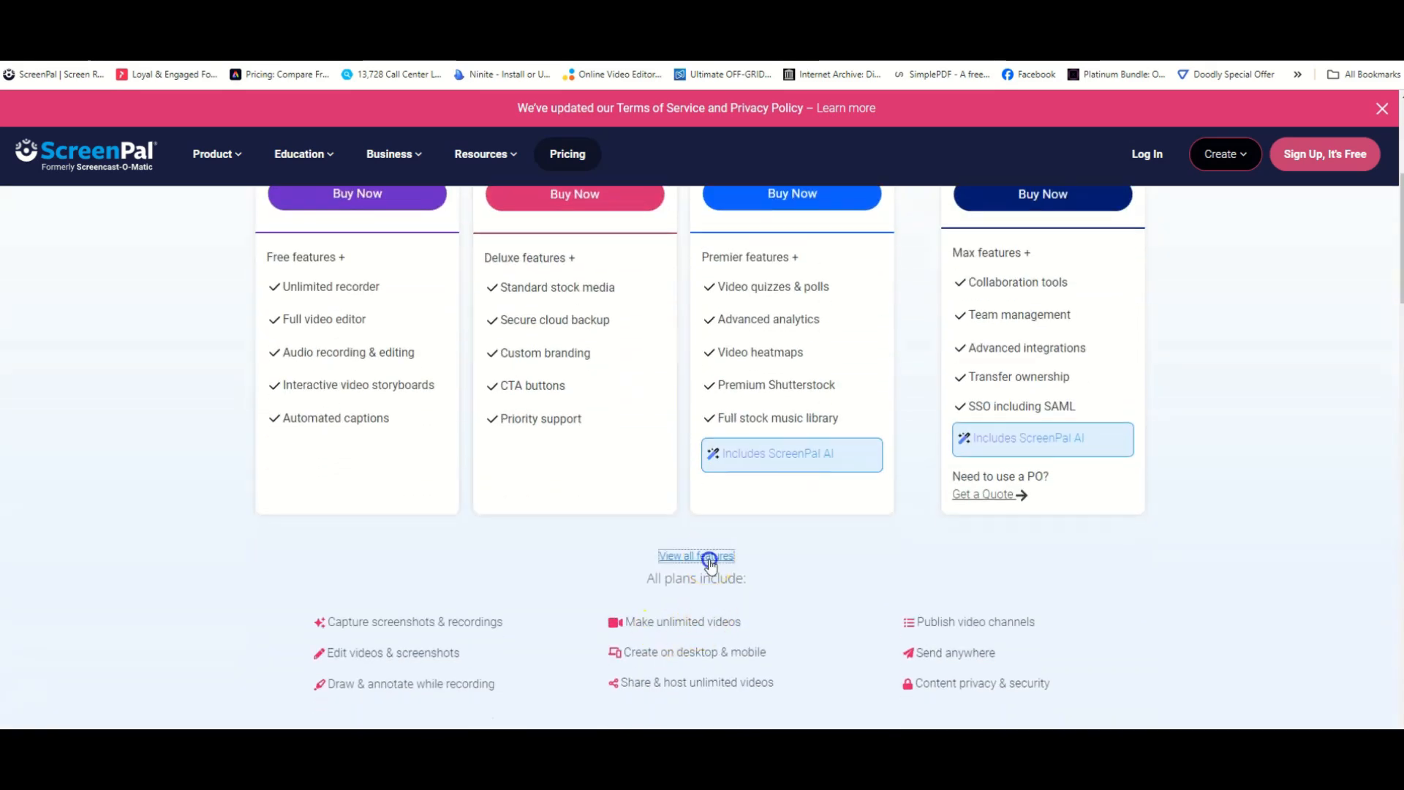
Open the full feature list and look over the Education plans and their features.
{"action": "left_click", "coordinate": [707, 560]}
{"action": "scroll", "coordinate": [814, 567], "scroll_direction": "up", "scroll_amount": 4}
{"action": "scroll", "coordinate": [813, 566], "scroll_direction": "down", "scroll_amount": 4}
{"action": "scroll", "coordinate": [722, 589], "scroll_direction": "up", "scroll_amount": 18}
{"action": "scroll", "coordinate": [715, 564], "scroll_direction": "up", "scroll_amount": 1}
{"action": "scroll", "coordinate": [716, 567], "scroll_direction": "down", "scroll_amount": 2}
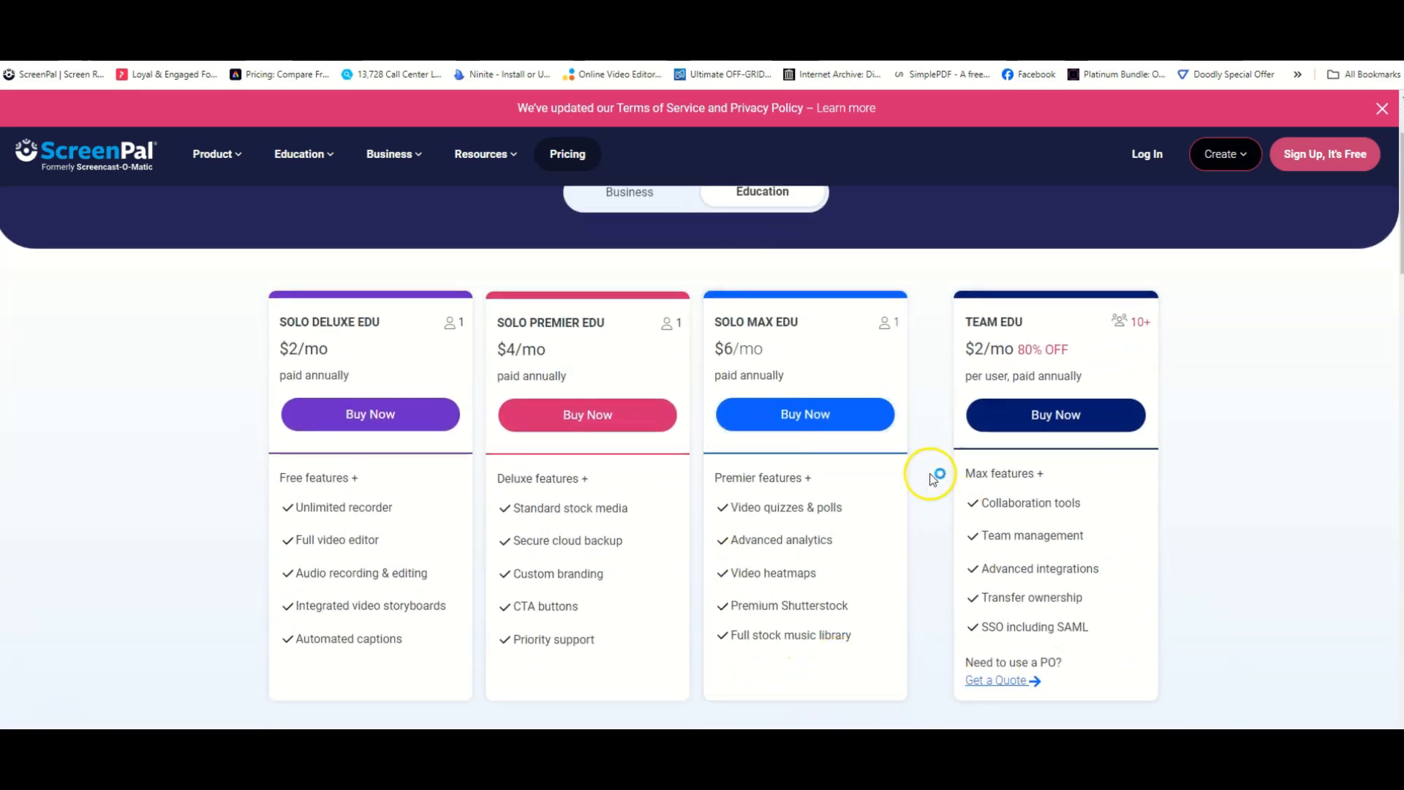
{"action": "scroll", "coordinate": [1189, 572], "scroll_direction": "up", "scroll_amount": 2}
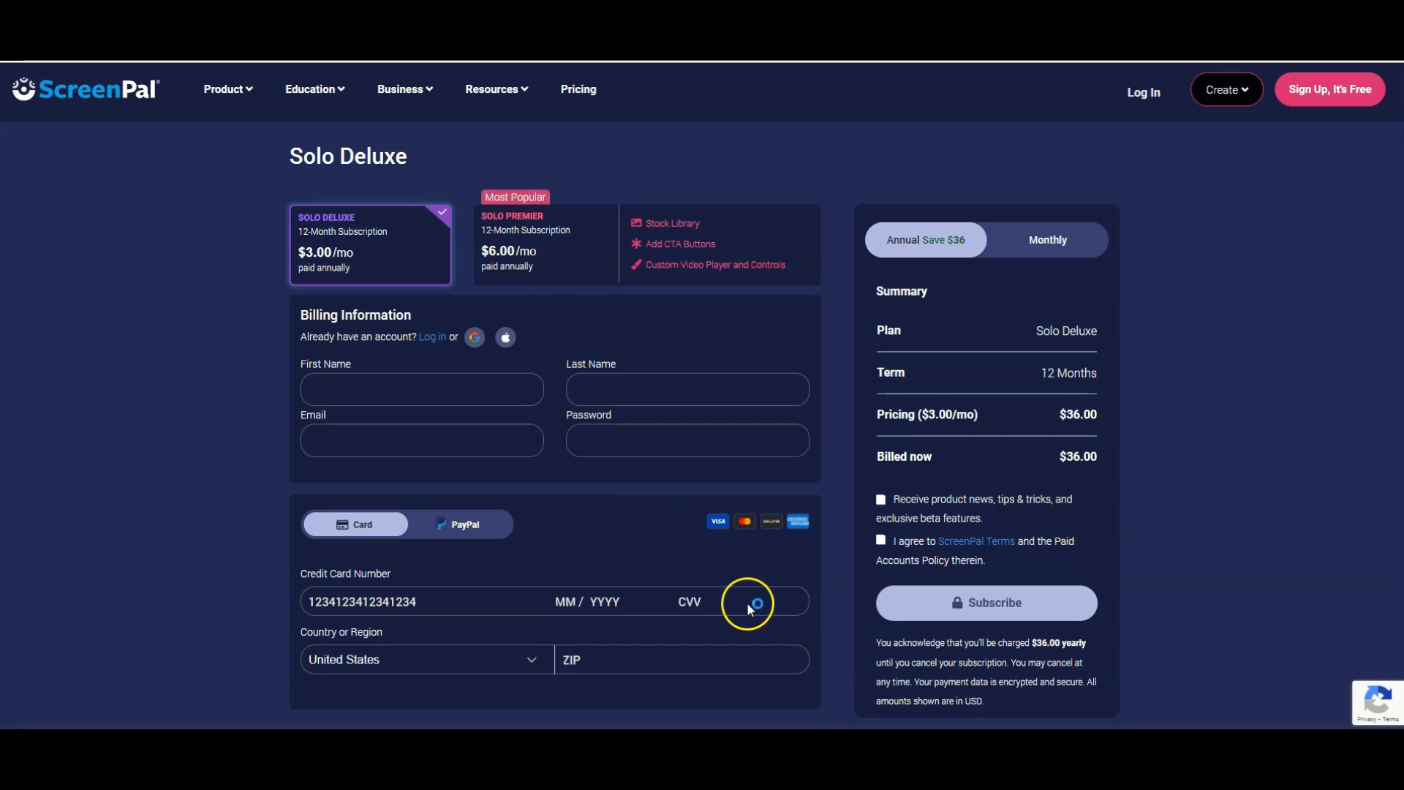
Import the "Baby Beach Sand Area and Palapas (online-video-cutter.com).mp4" video and open its project for editing.
{"action": "mouse_move", "coordinate": [801, 746]}
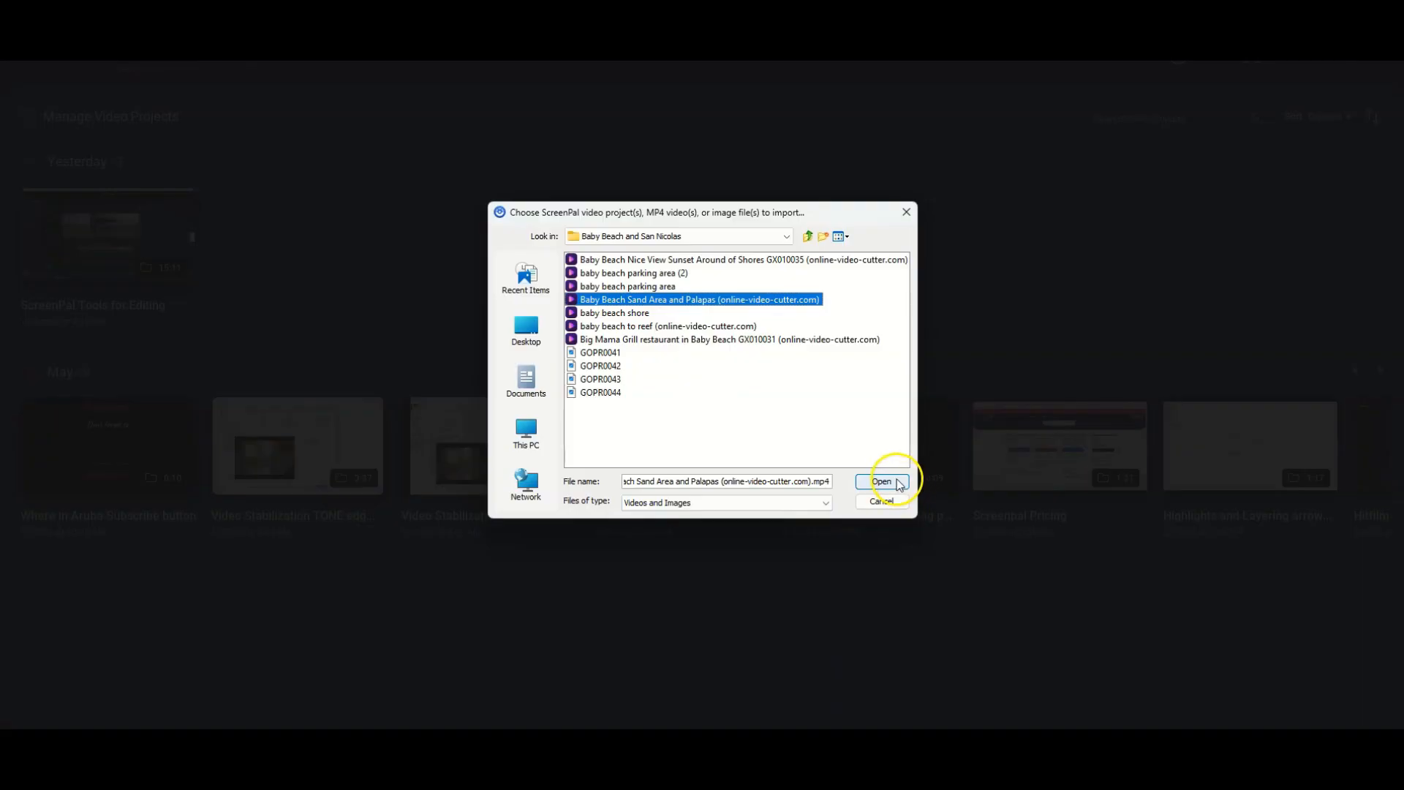
{"action": "left_click", "coordinate": [896, 480]}
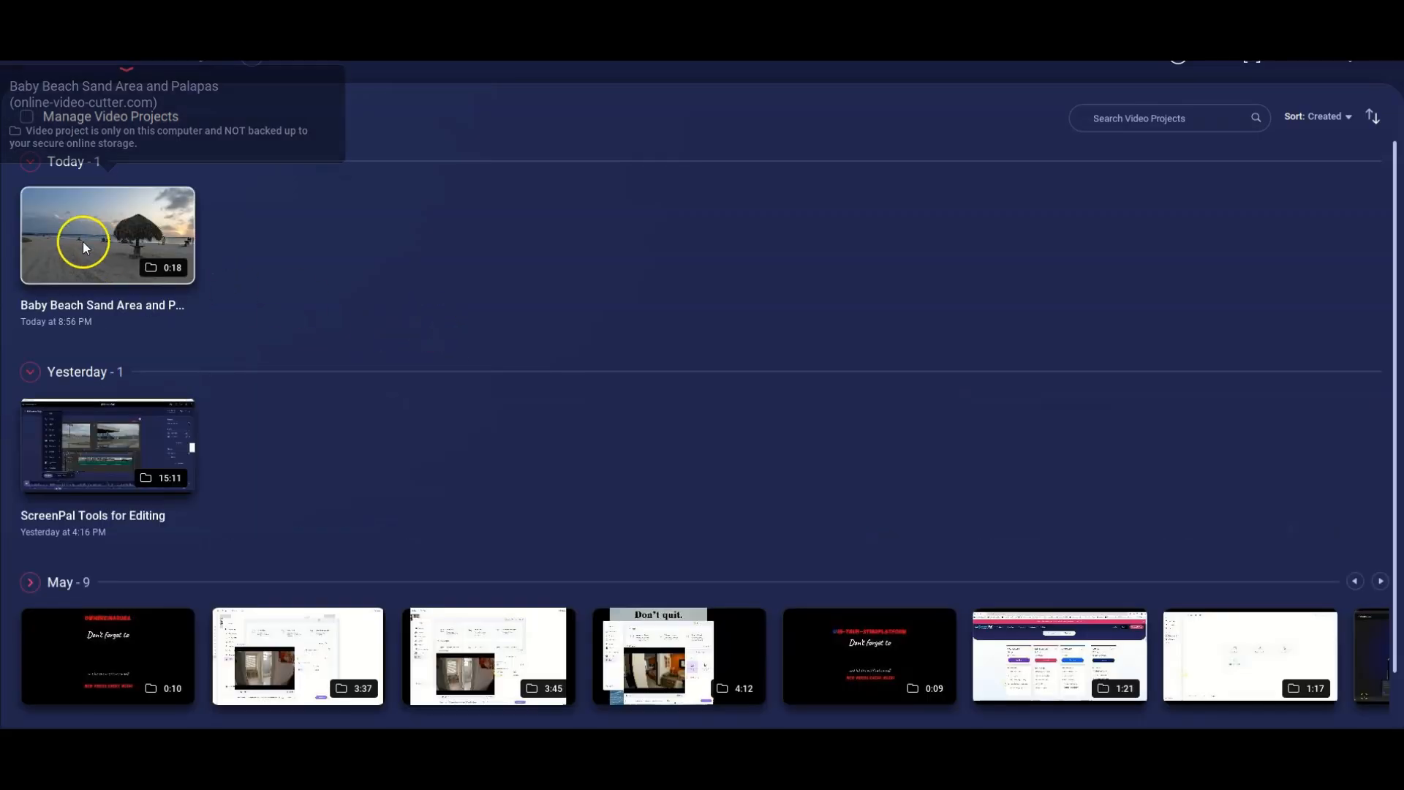
{"action": "left_click", "coordinate": [103, 239]}
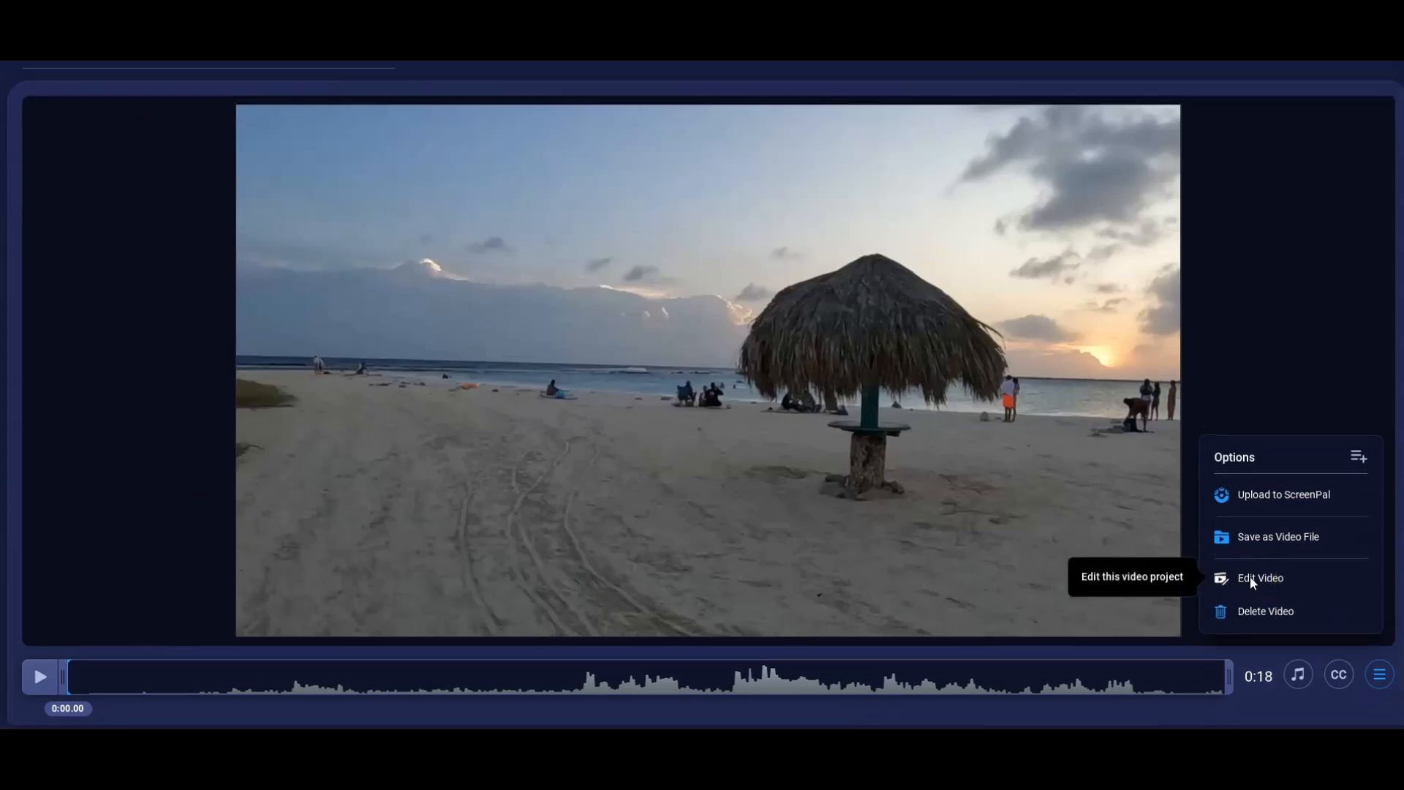
{"action": "left_click", "coordinate": [1249, 539]}
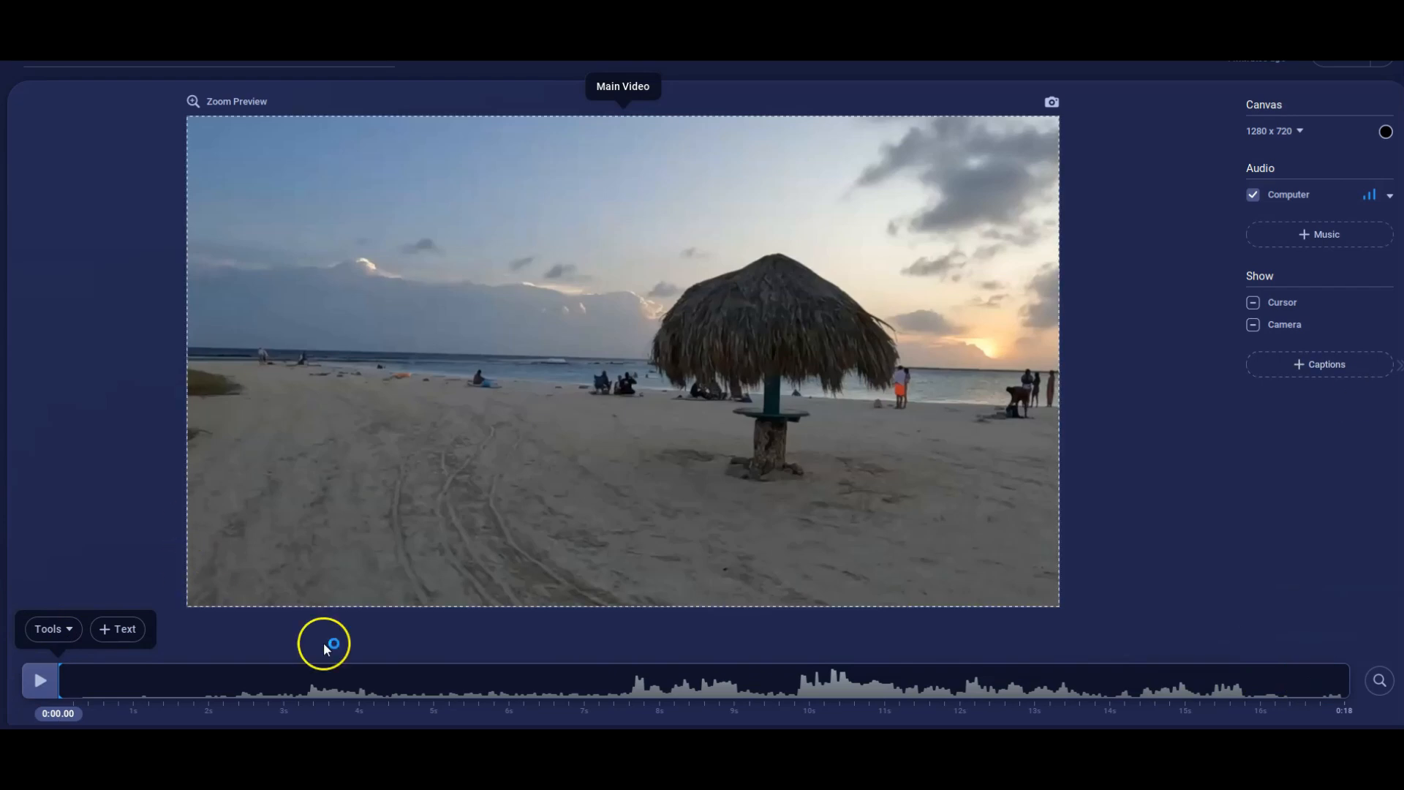
Examine the Volume, Transition, Speed, Sound, Replace and Overlay editing tools and their options.
{"action": "left_click", "coordinate": [71, 633]}
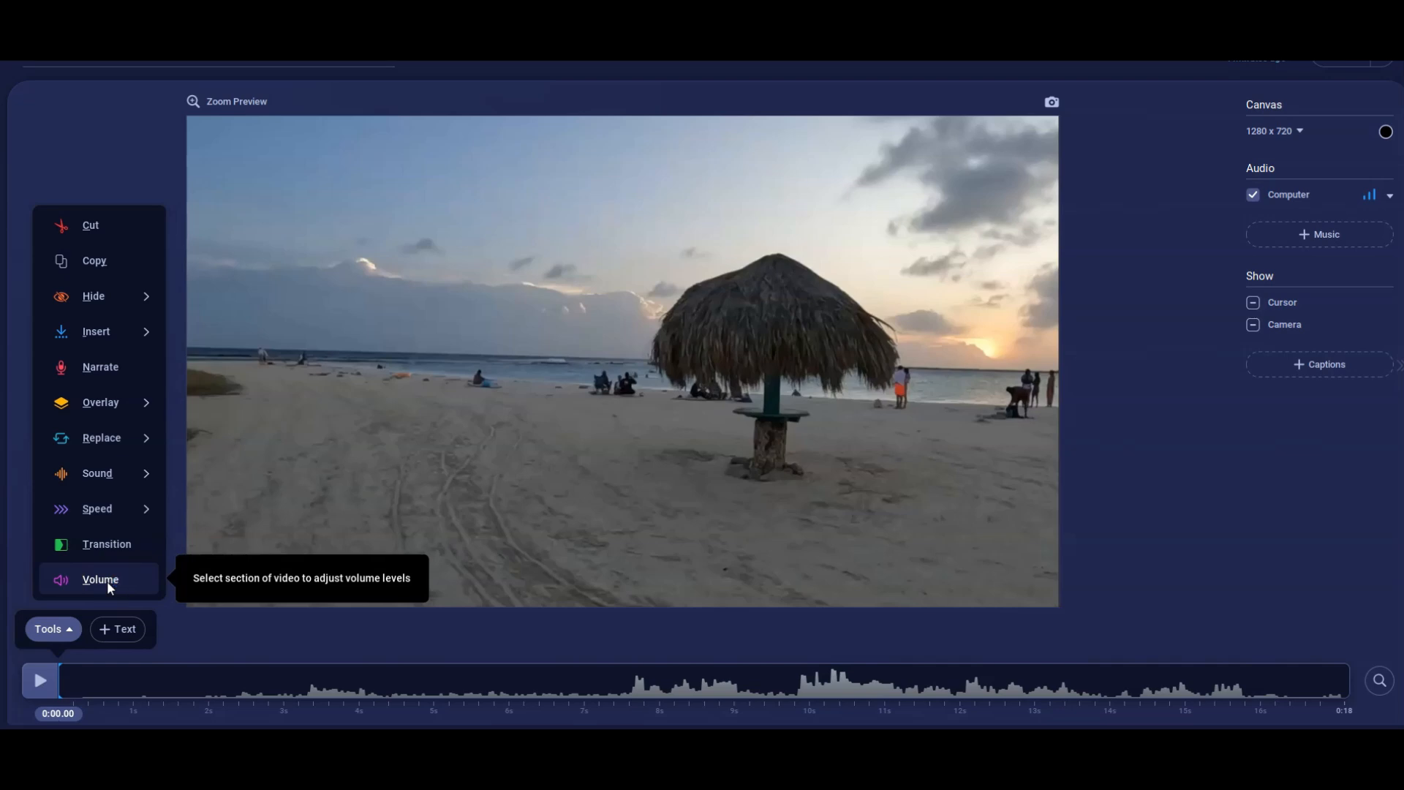
{"action": "left_click", "coordinate": [138, 544]}
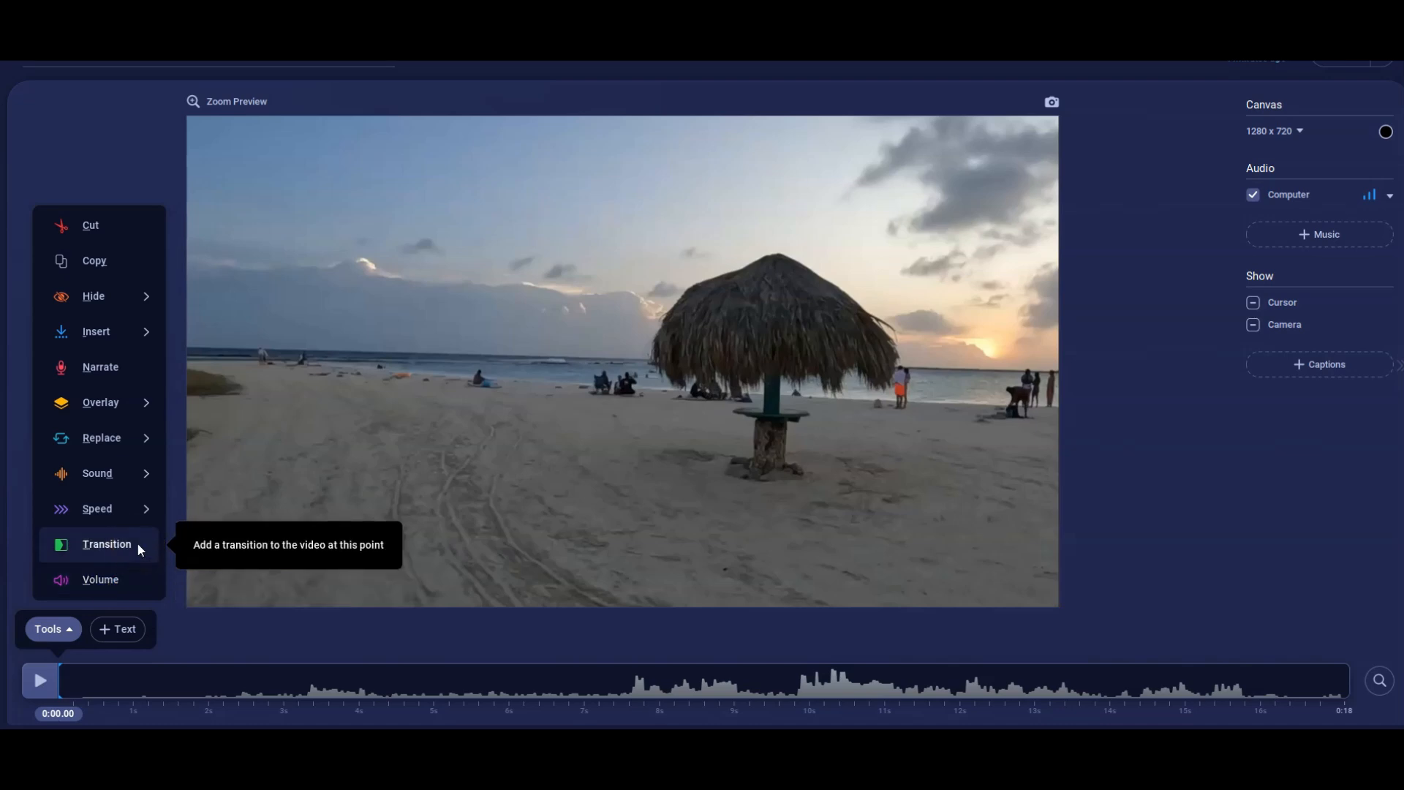
{"action": "left_click", "coordinate": [113, 505]}
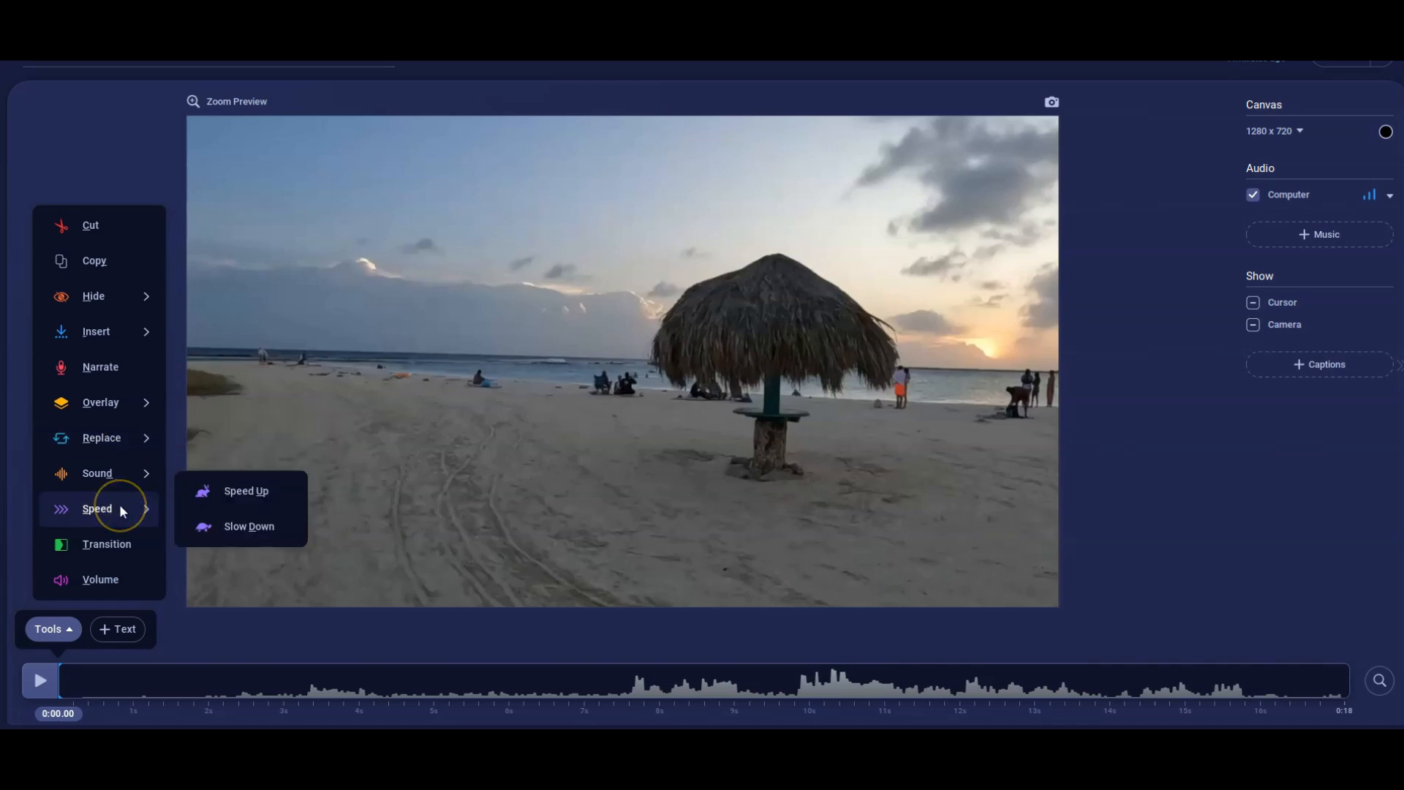
{"action": "left_click", "coordinate": [129, 476]}
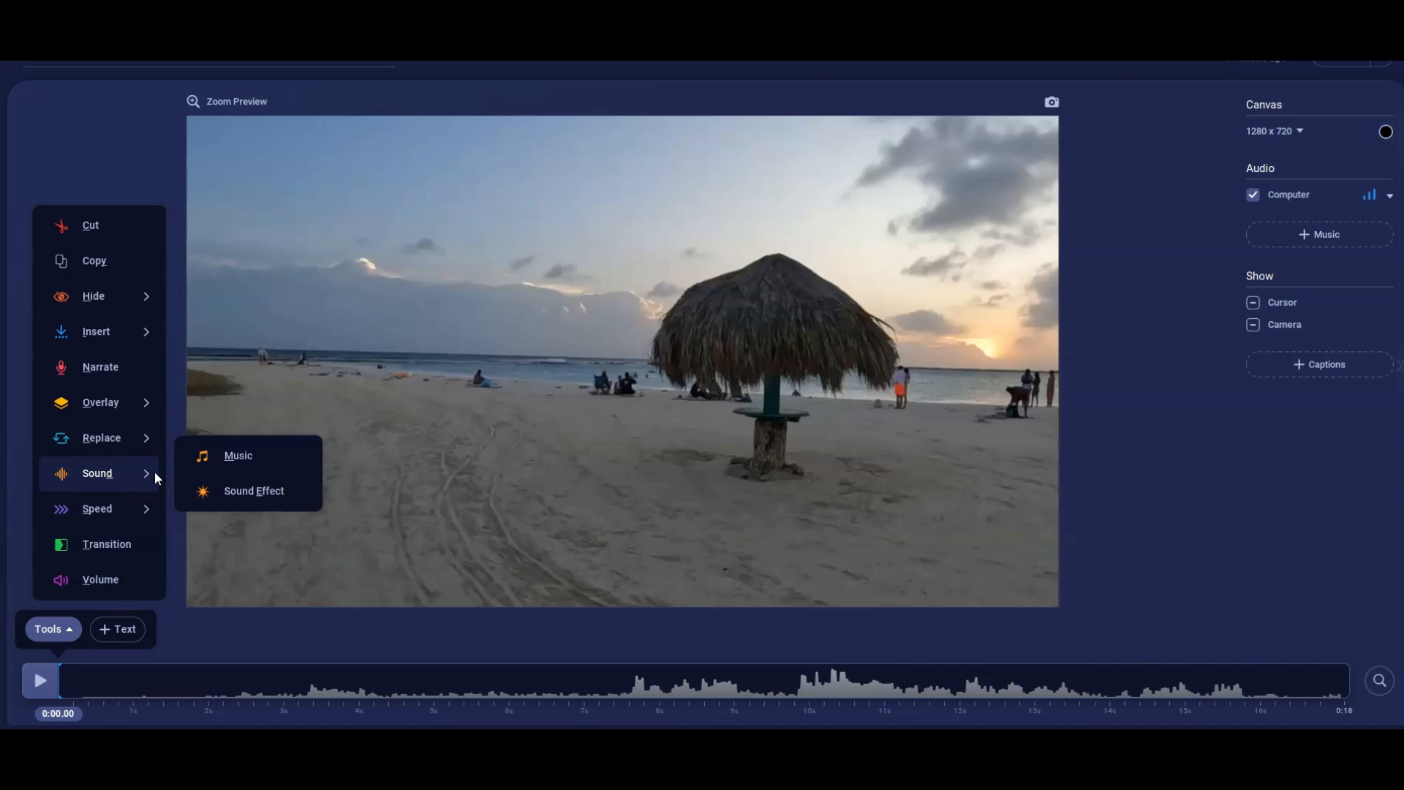
{"action": "left_click", "coordinate": [108, 439]}
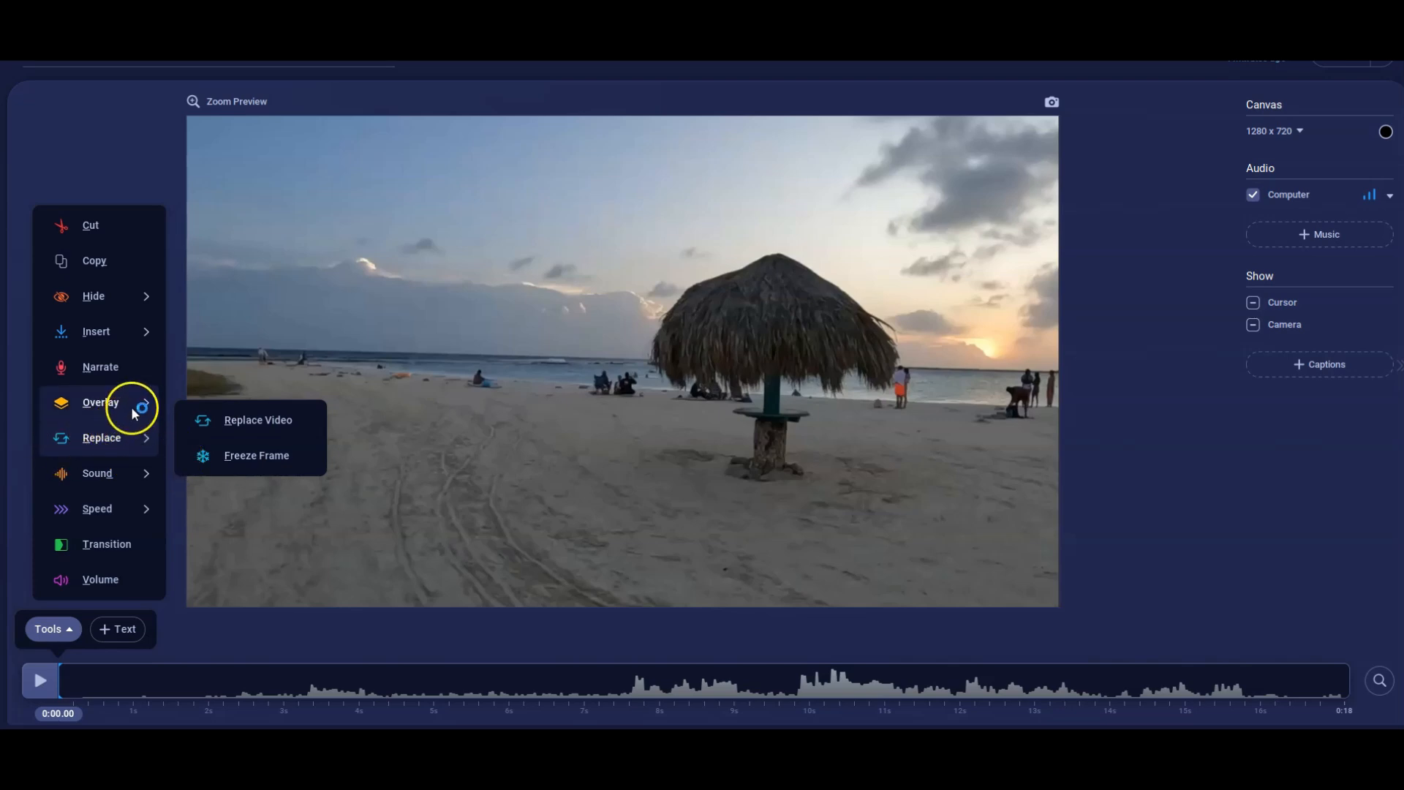
{"action": "mouse_move", "coordinate": [132, 402]}
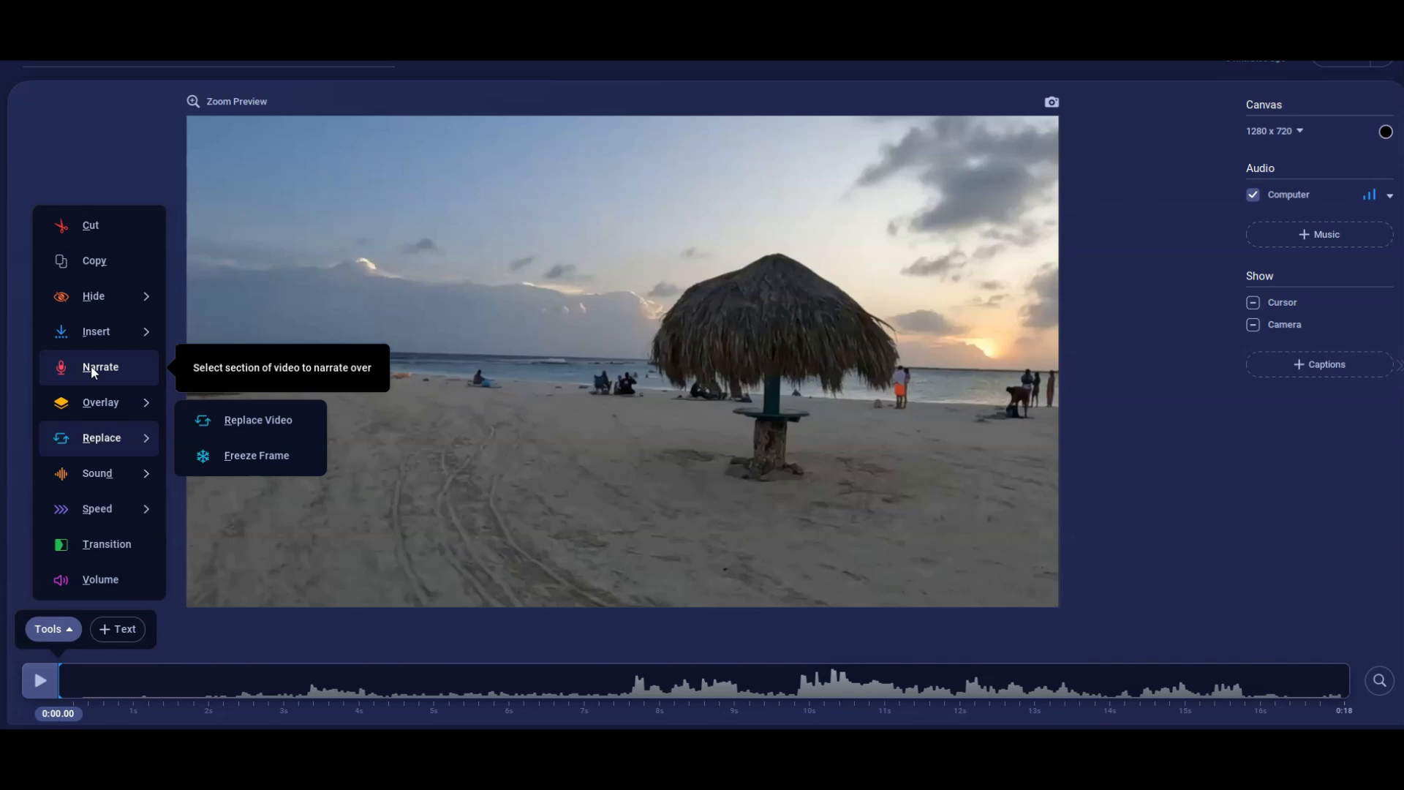
Examine the Insert and Hide tool options and the Copy tool for the beach video.
{"action": "left_click", "coordinate": [101, 333]}
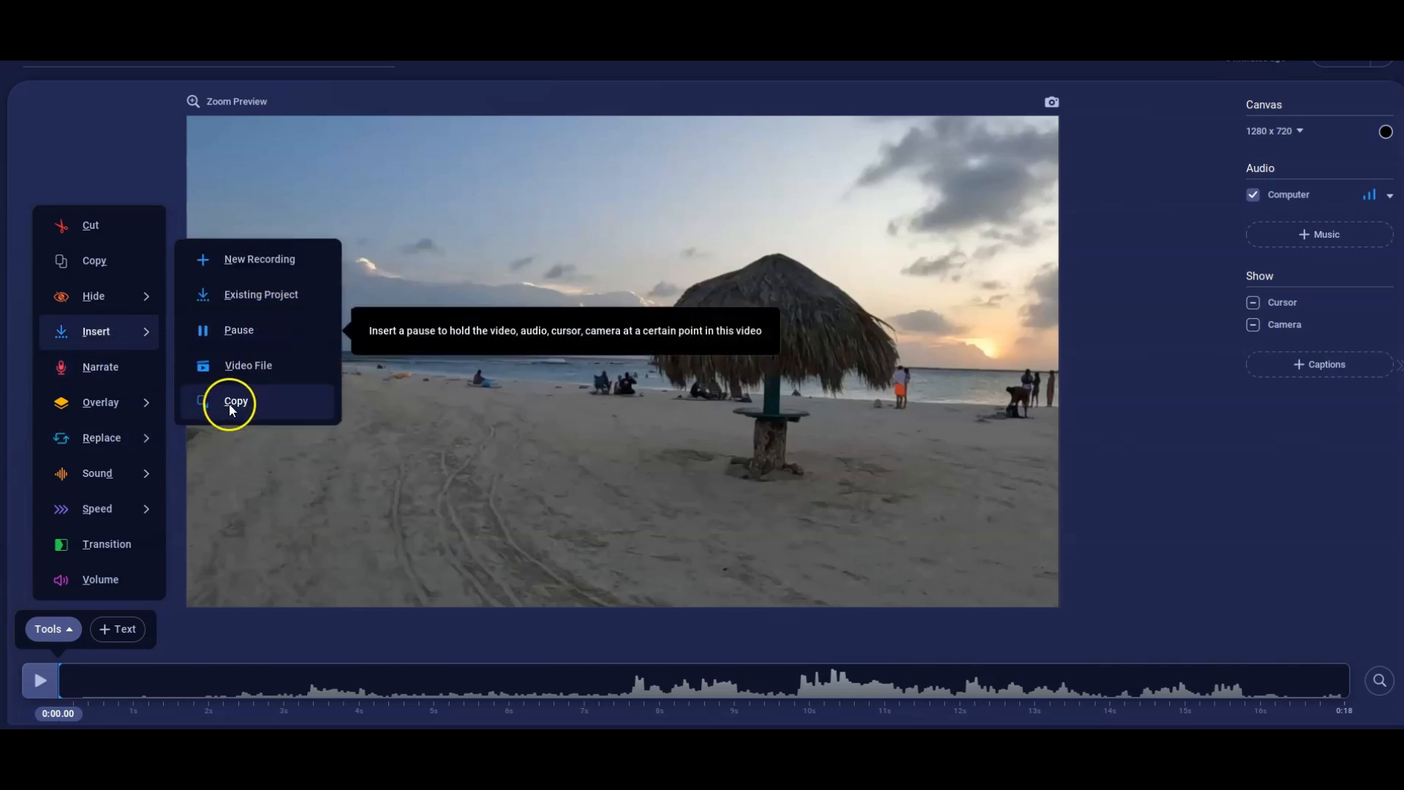
{"action": "left_click", "coordinate": [258, 321]}
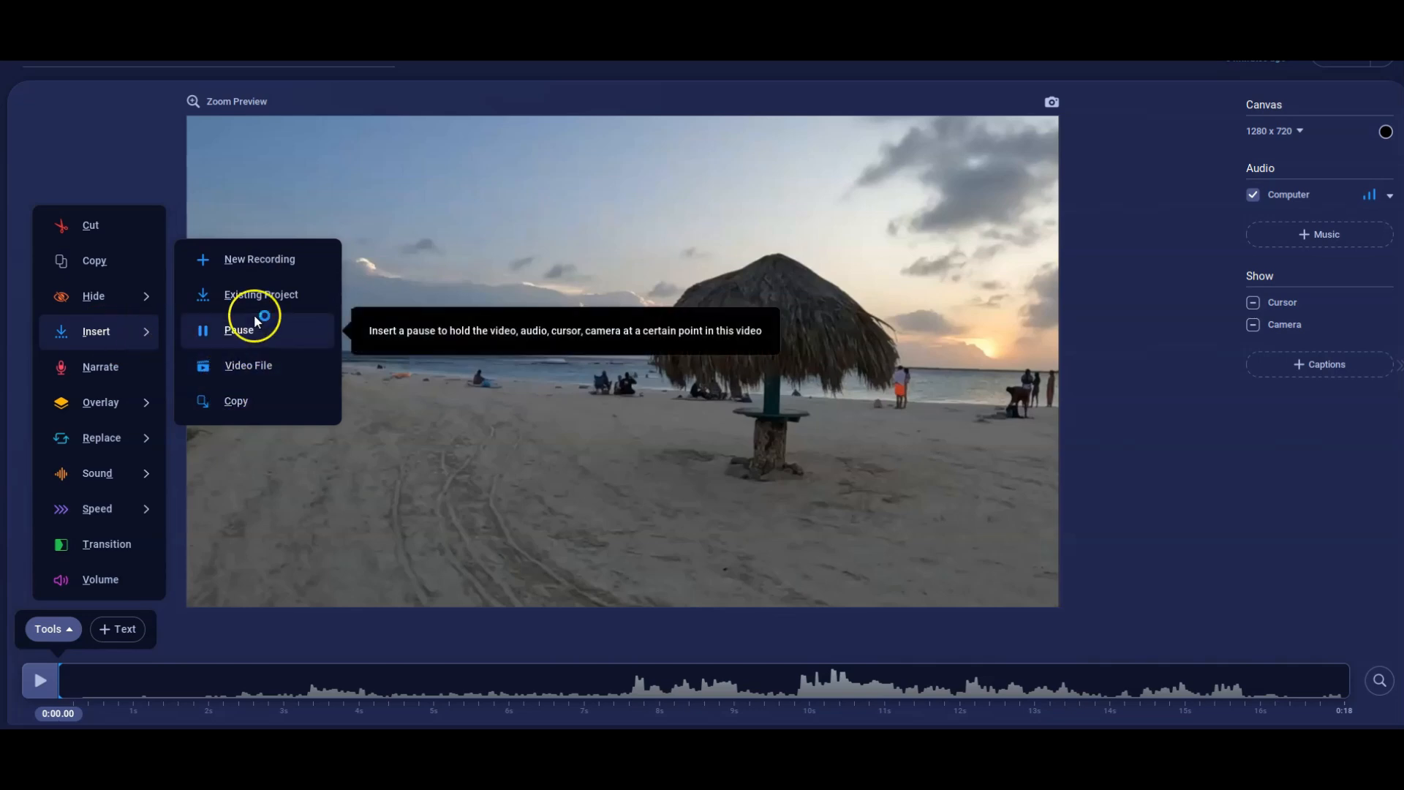
{"action": "mouse_move", "coordinate": [109, 297]}
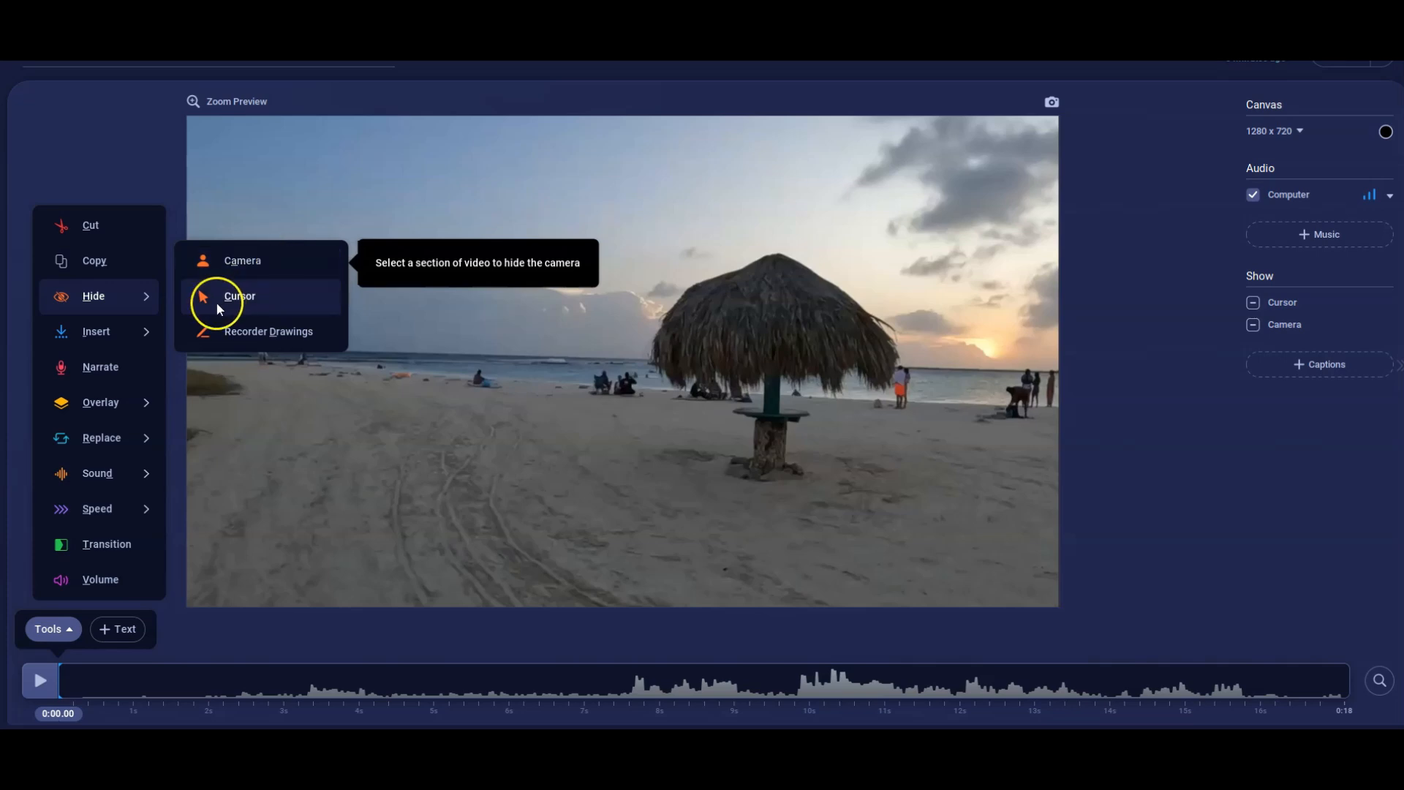
{"action": "left_click", "coordinate": [261, 300]}
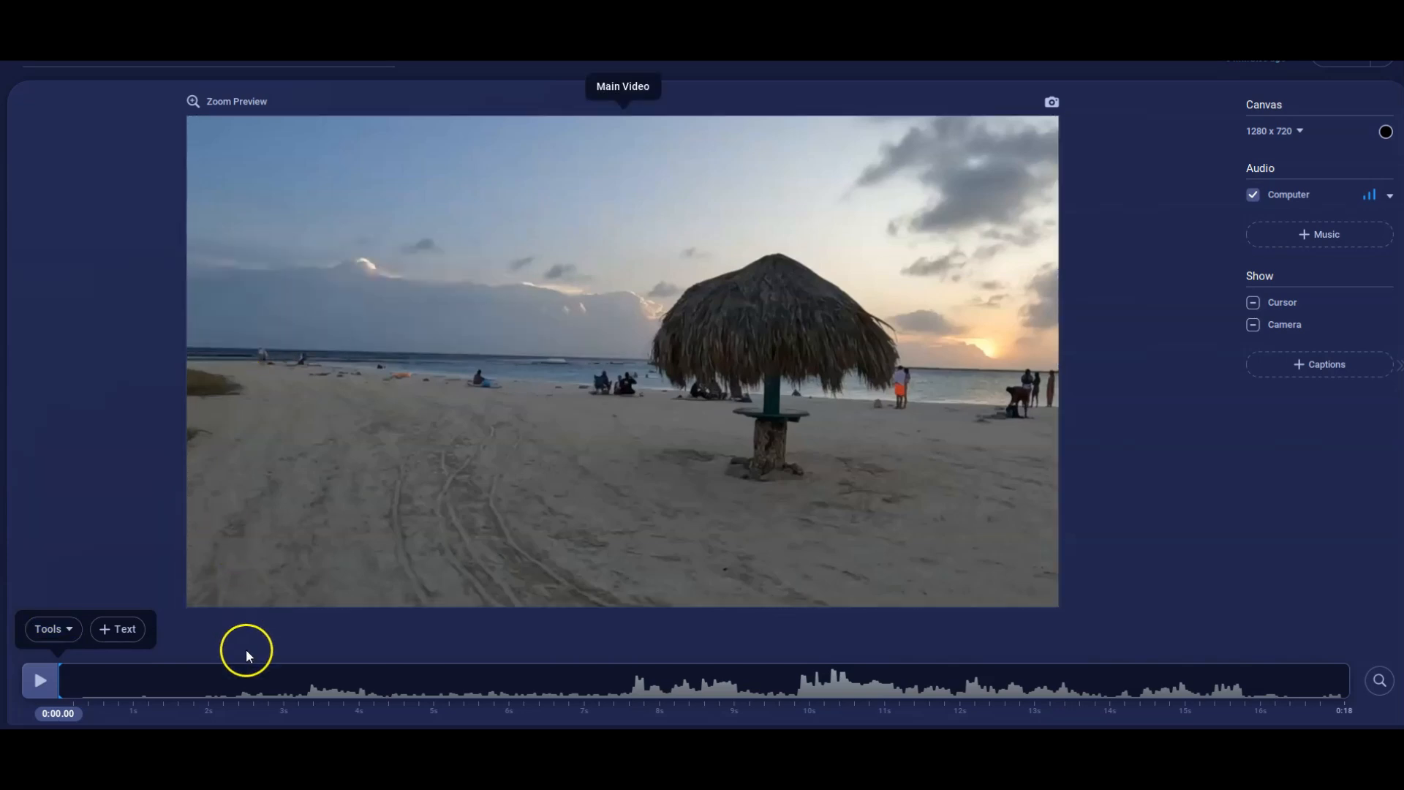
{"action": "left_click", "coordinate": [57, 627]}
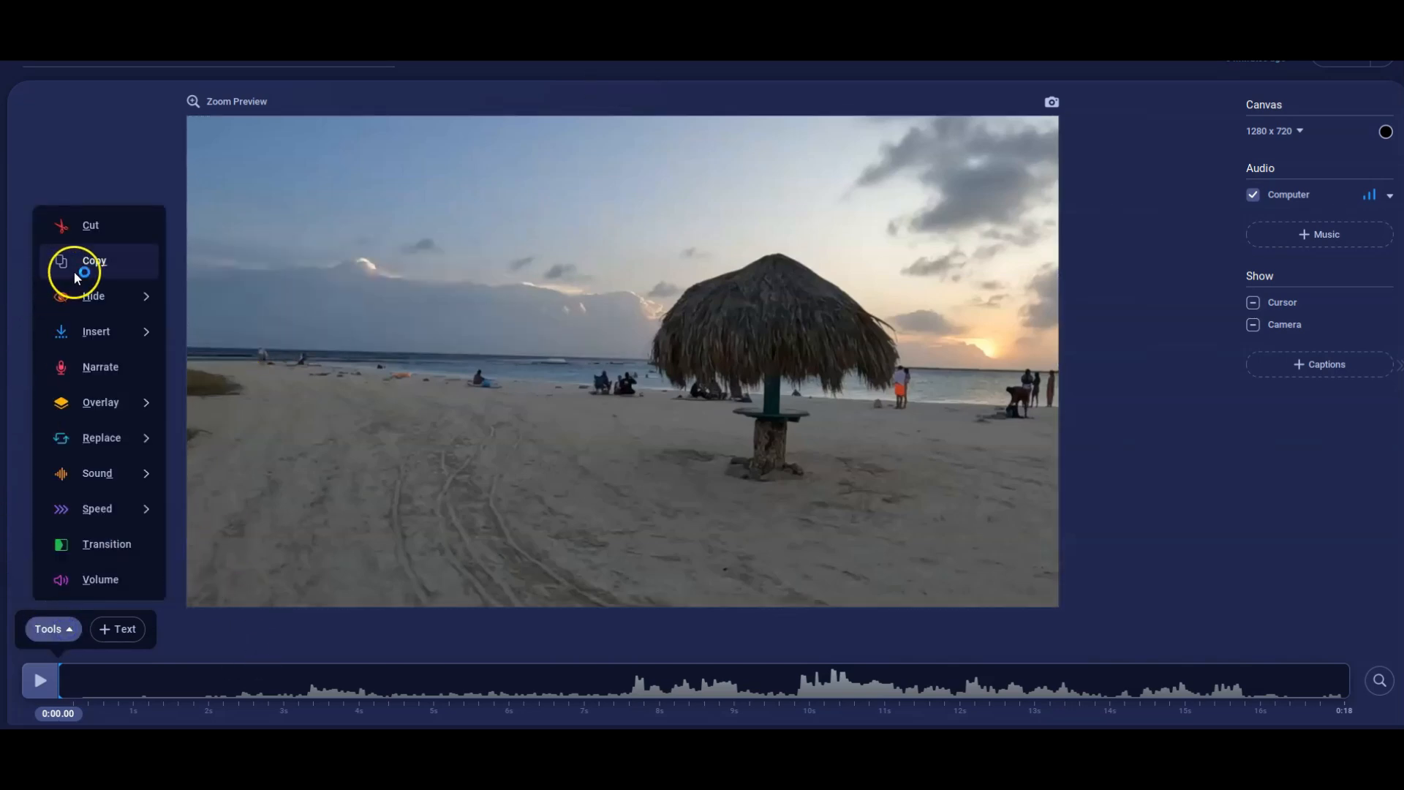
{"action": "left_click", "coordinate": [103, 261]}
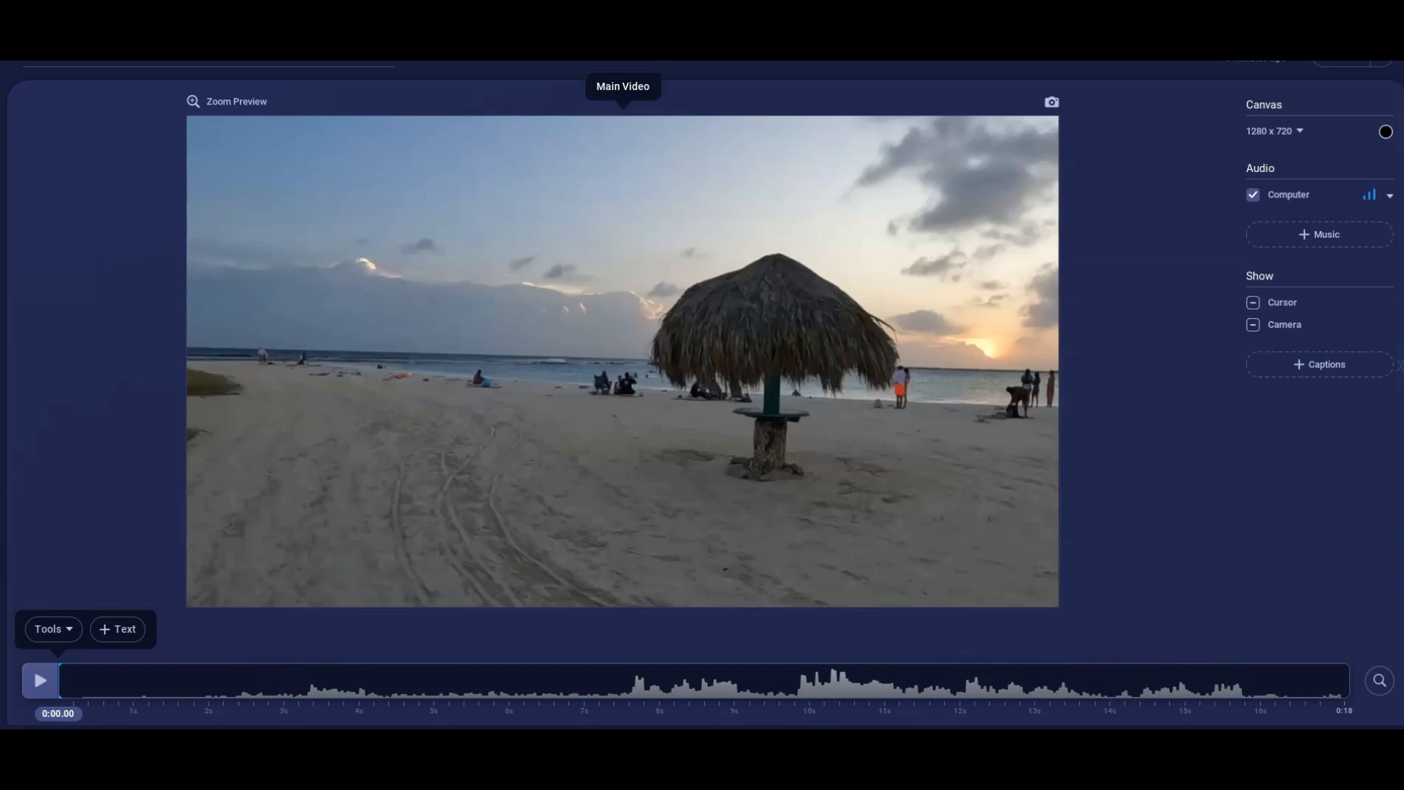
{"action": "left_click", "coordinate": [74, 630]}
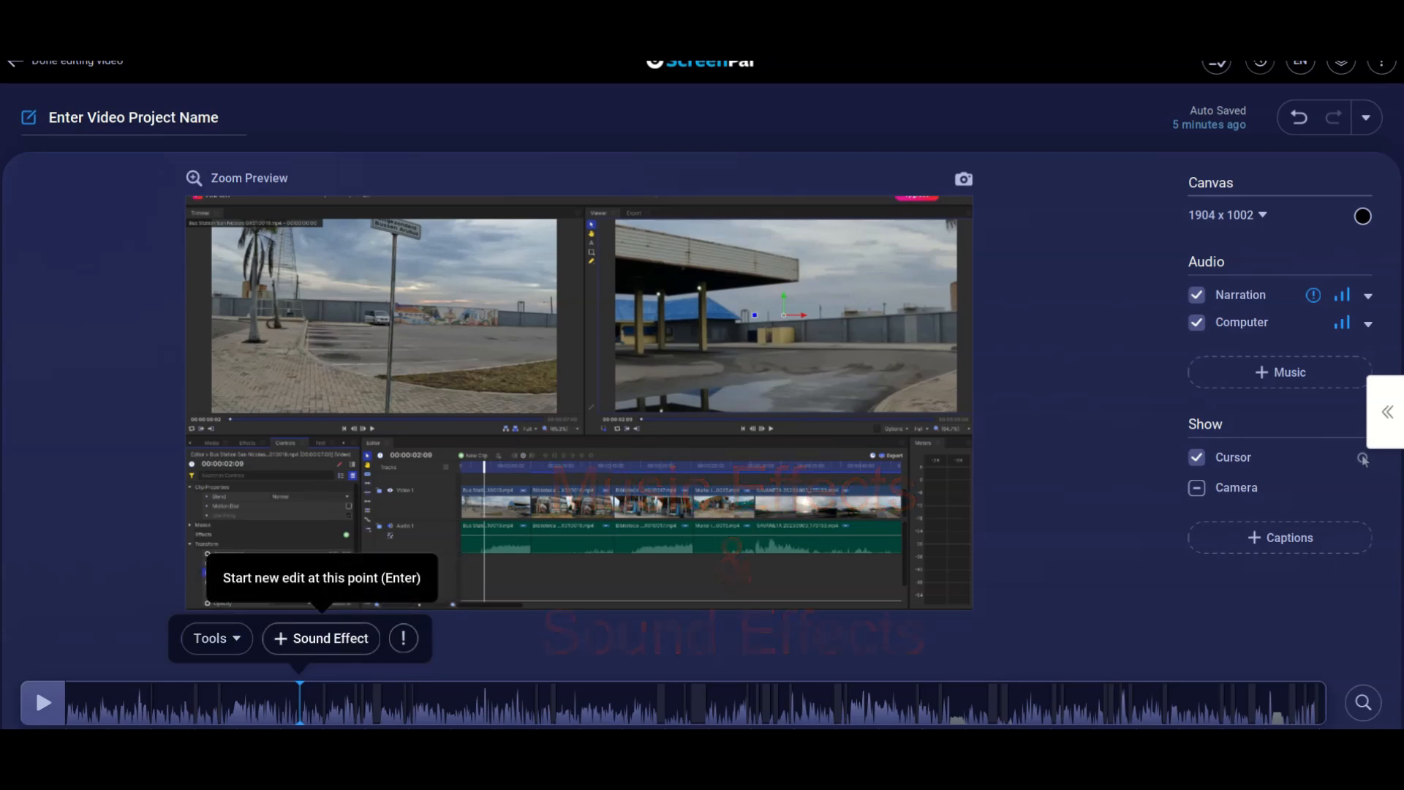
Preview the City sound effects Car Breaks, Car Horn, Car Starting and Film Projector, and open the Domestic category.
{"action": "left_click", "coordinate": [321, 638]}
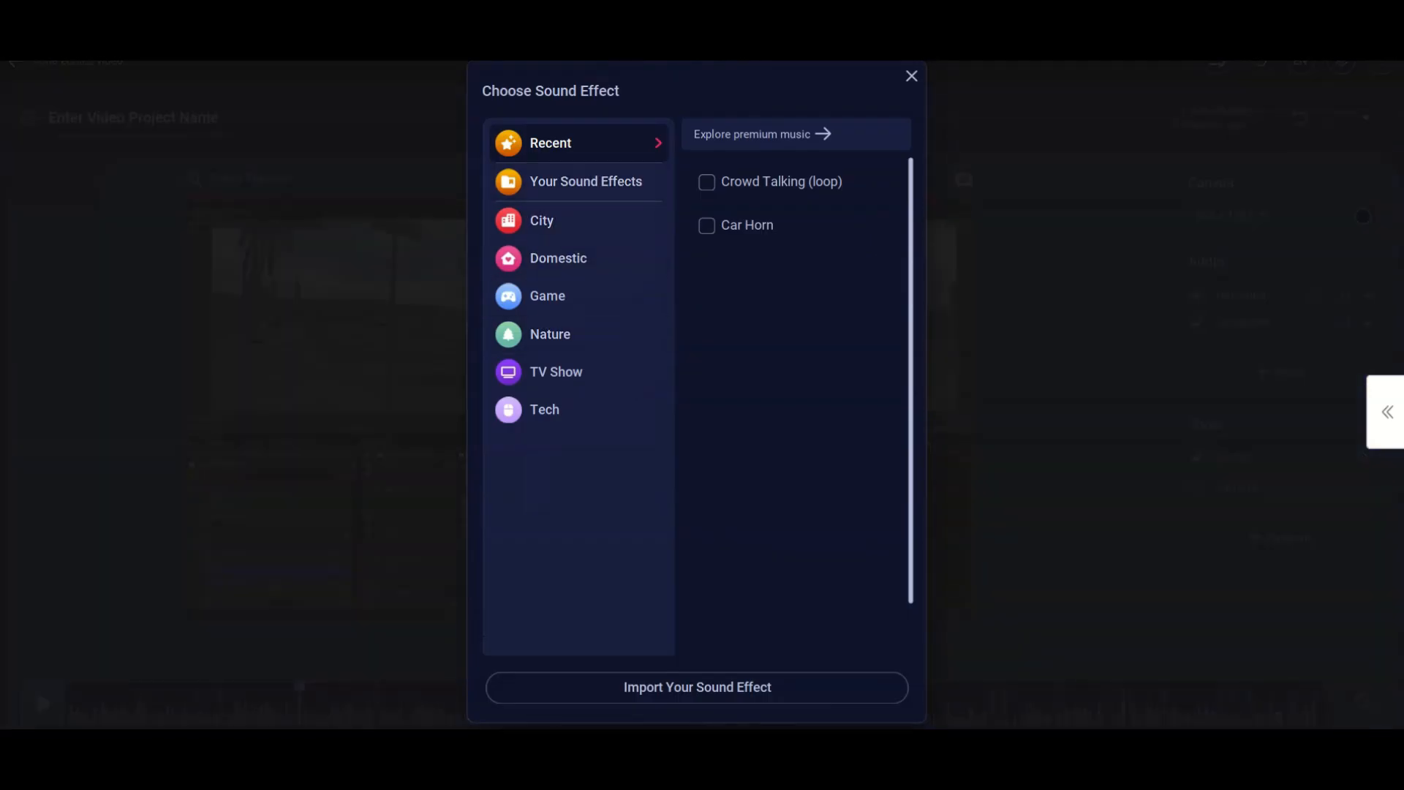
{"action": "left_click", "coordinate": [555, 220]}
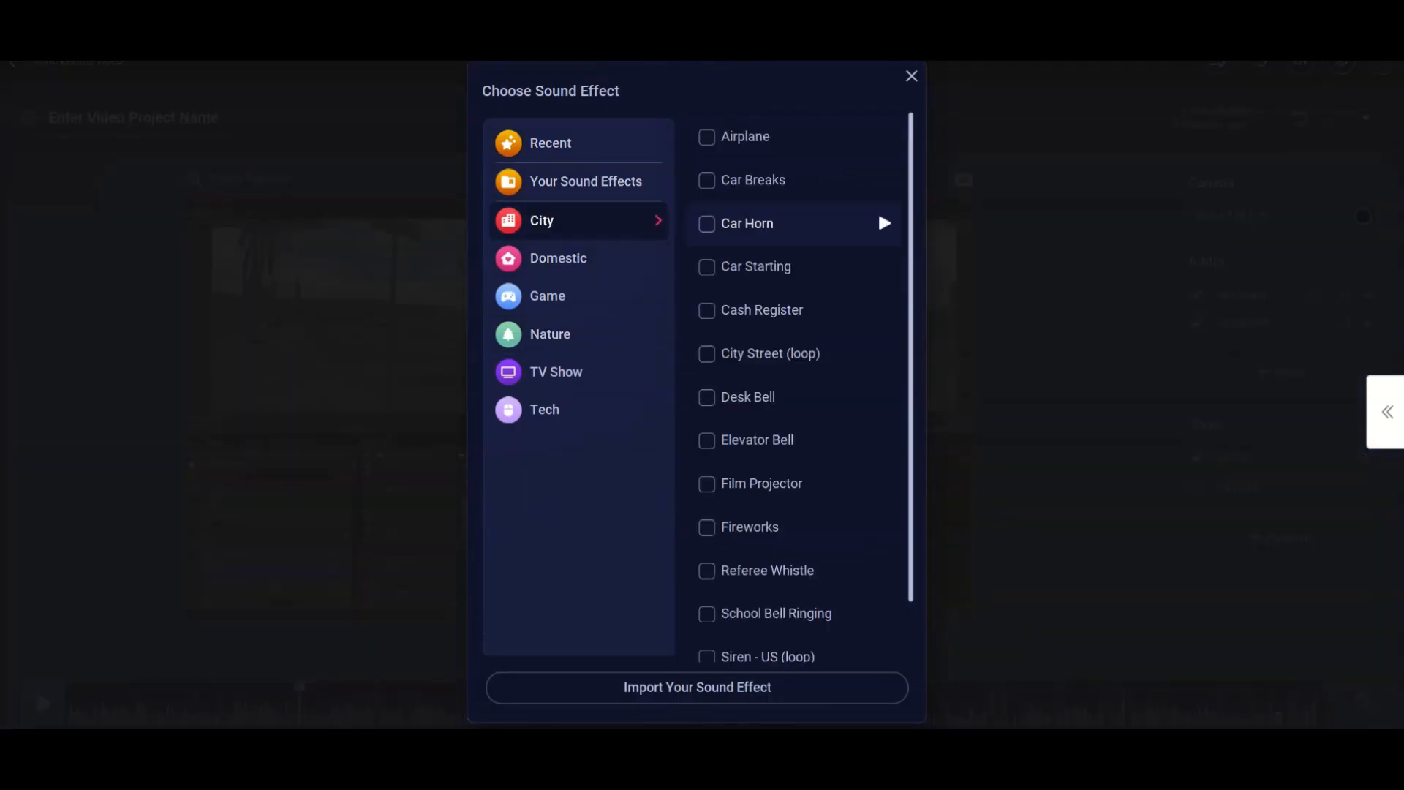
{"action": "left_click", "coordinate": [884, 179]}
{"action": "left_click", "coordinate": [884, 223]}
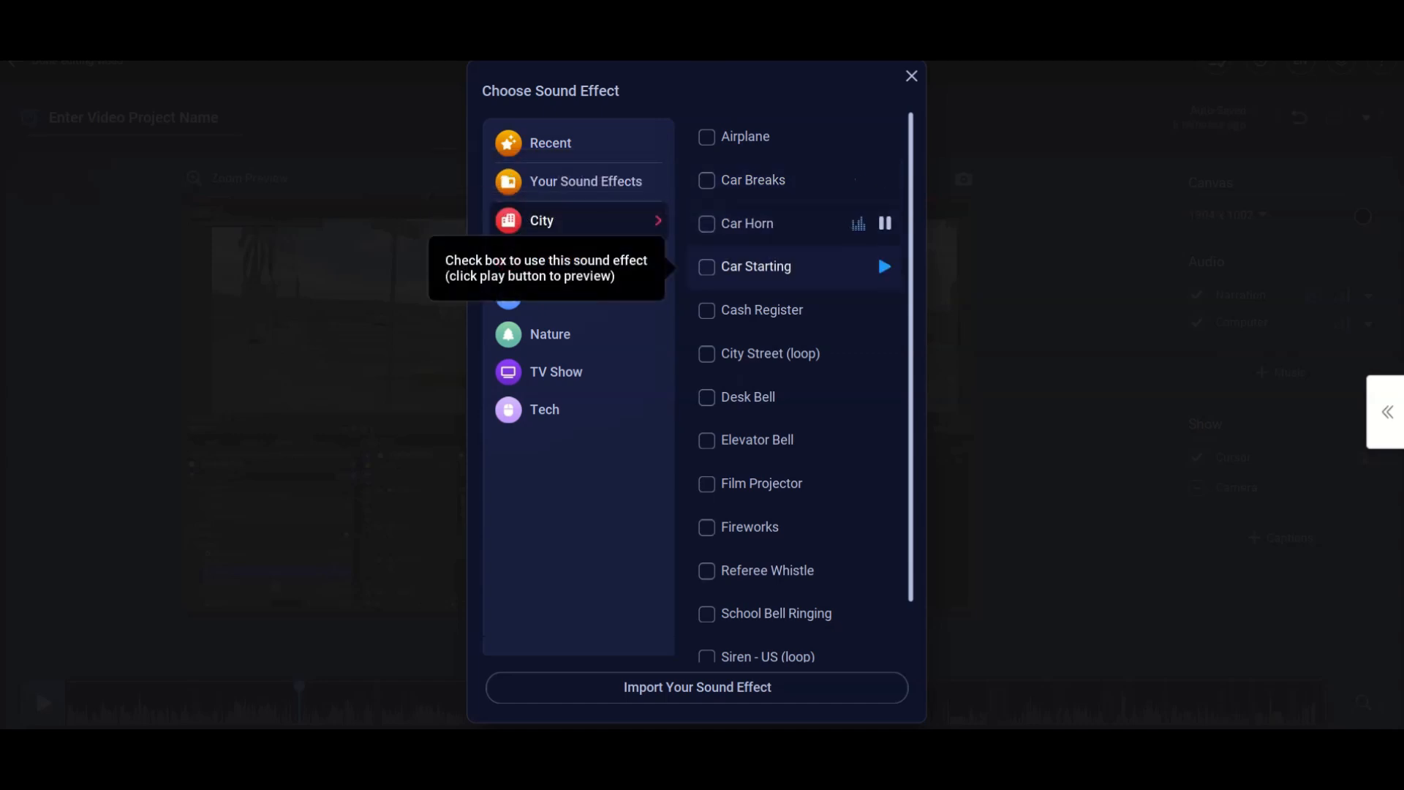
{"action": "left_click", "coordinate": [884, 267]}
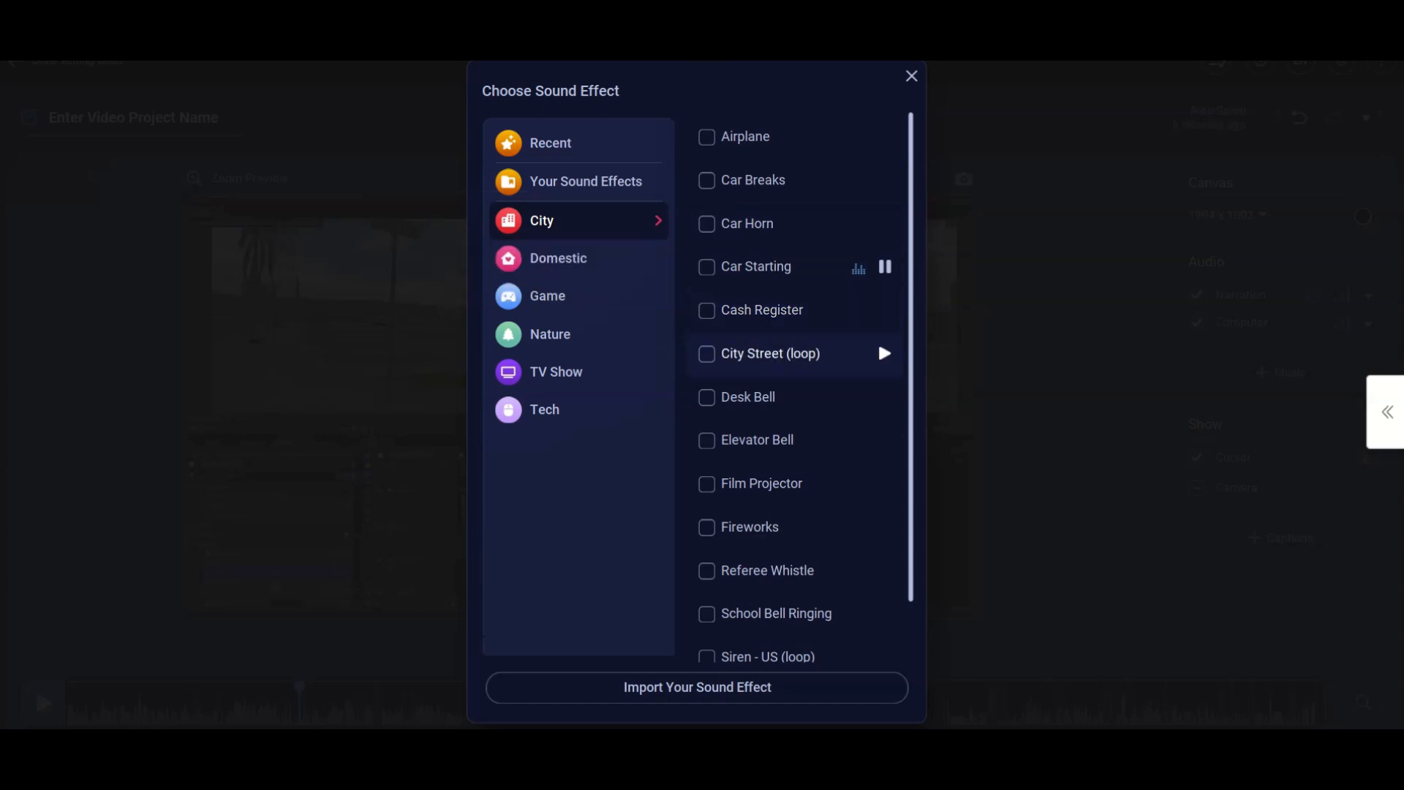
{"action": "left_click", "coordinate": [884, 481]}
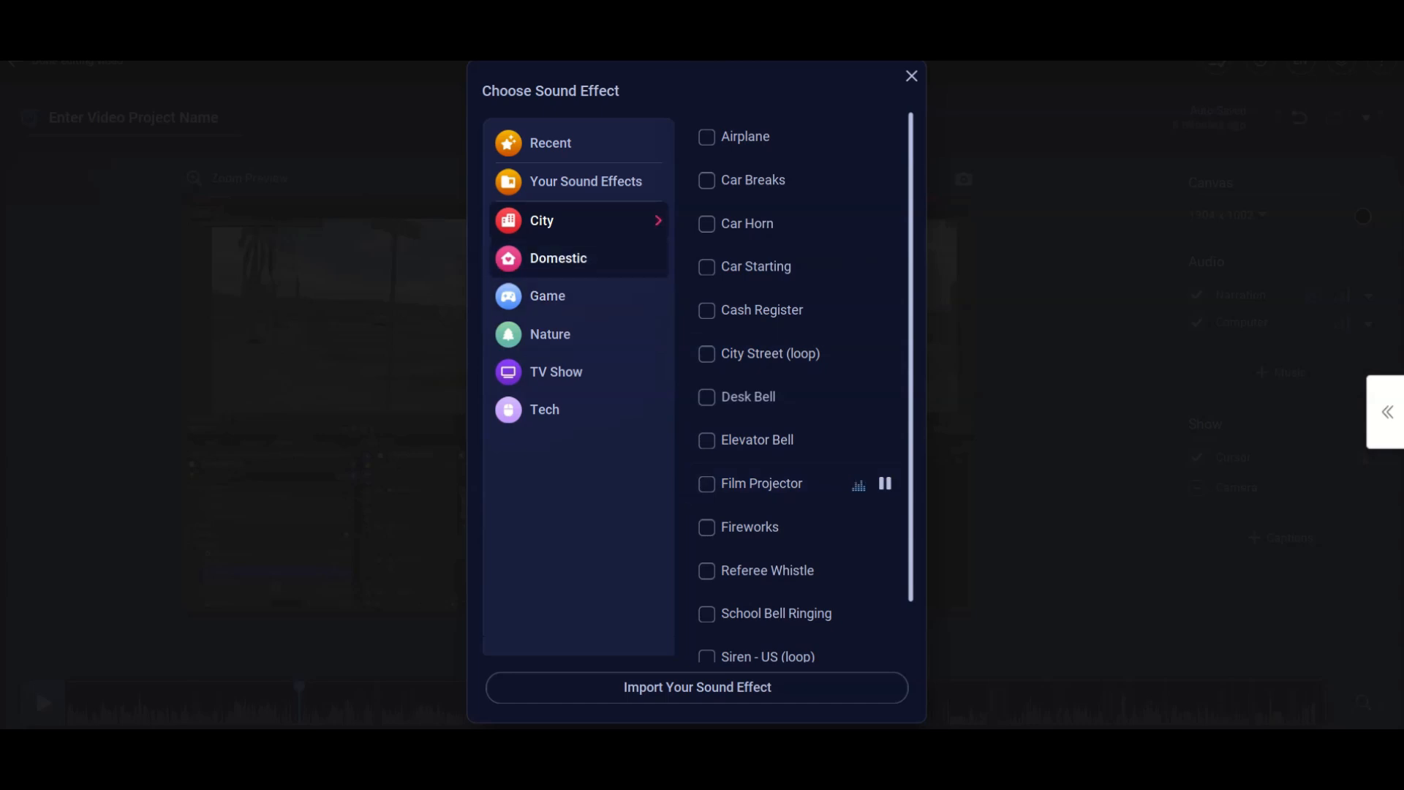
{"action": "left_click", "coordinate": [558, 258]}
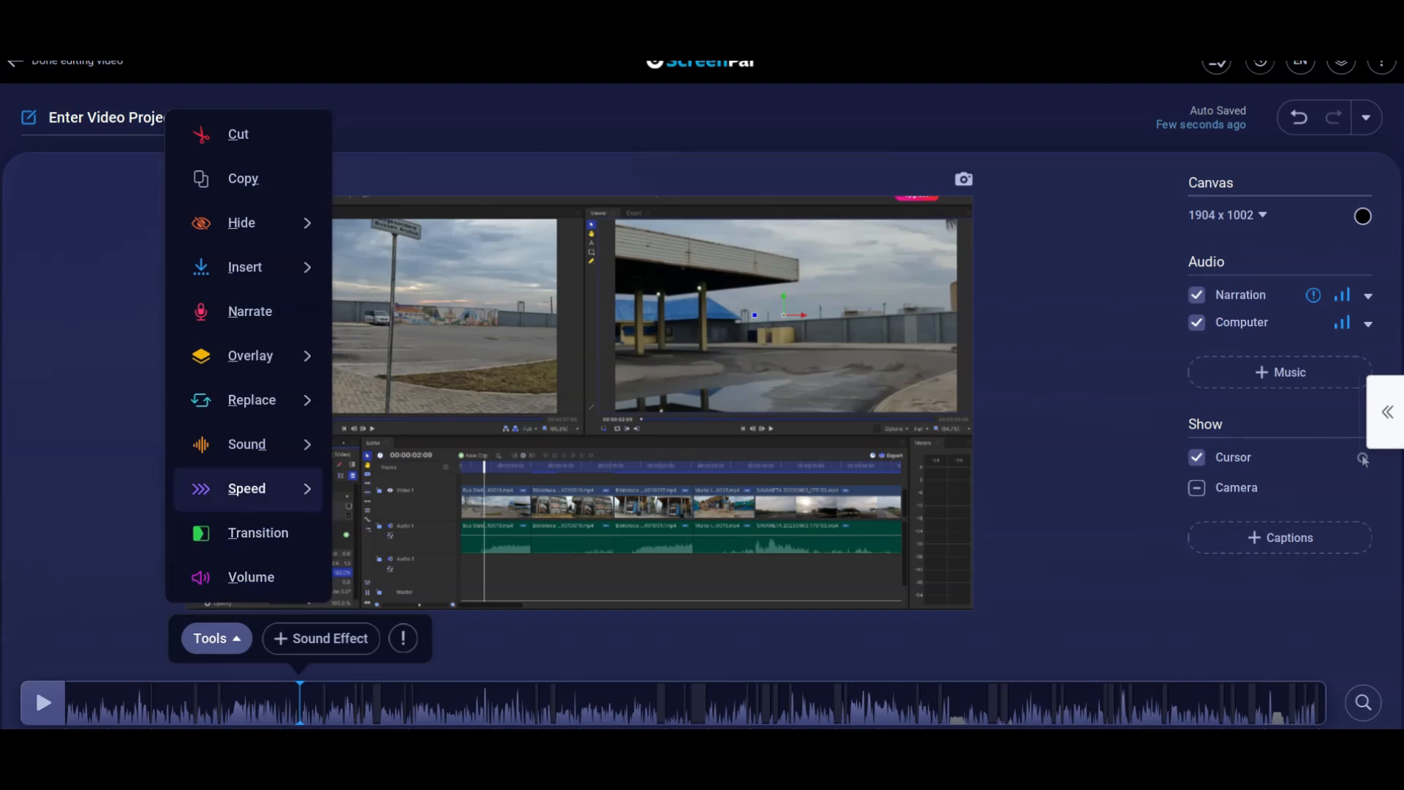
Try a 2x faster Speed Up on a section of the timeline, starting at the playhead and extending it rightwards.
{"action": "mouse_move", "coordinate": [247, 488]}
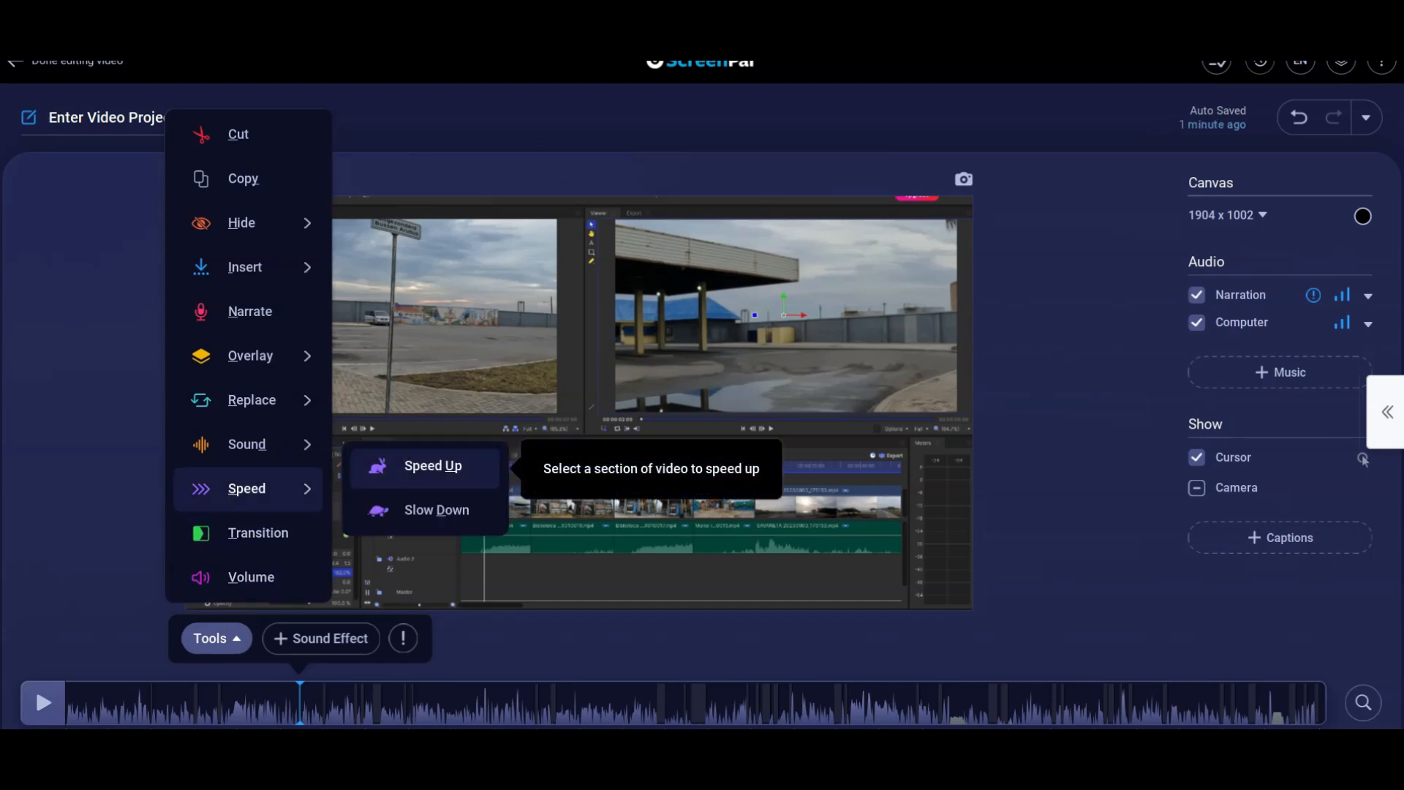
{"action": "left_click", "coordinate": [432, 467]}
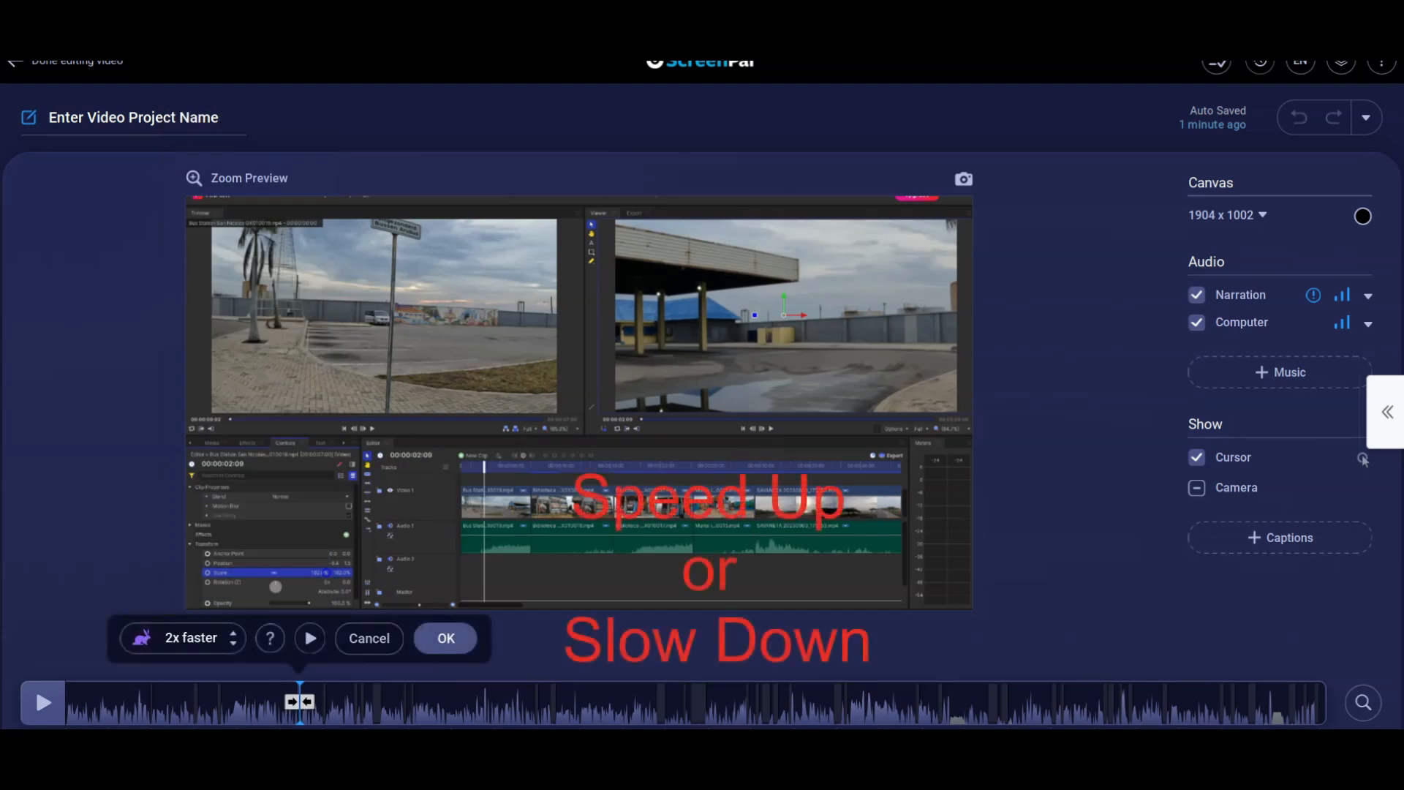
{"action": "left_click_drag", "start_coordinate": [293, 702], "coordinate": [340, 702]}
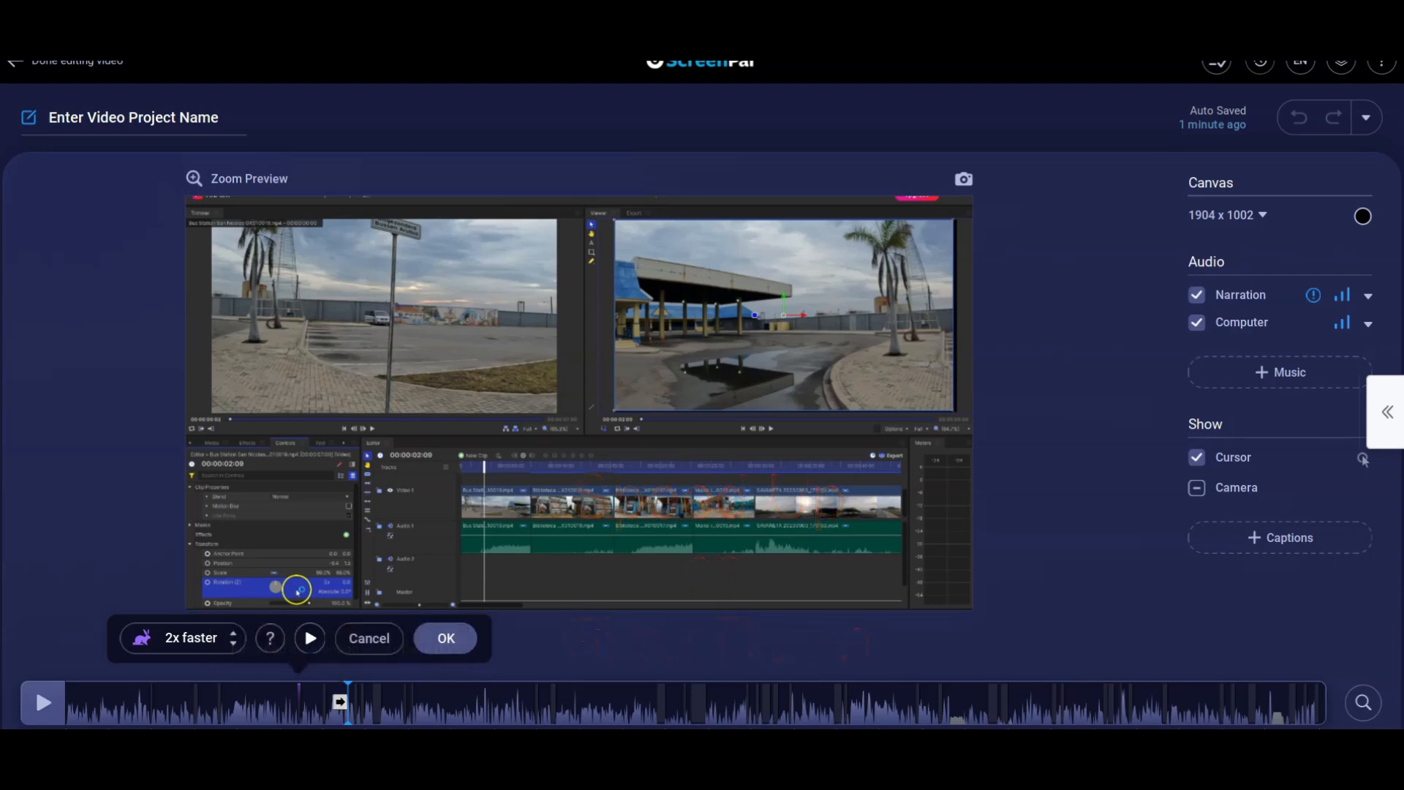
{"action": "left_click", "coordinate": [310, 638]}
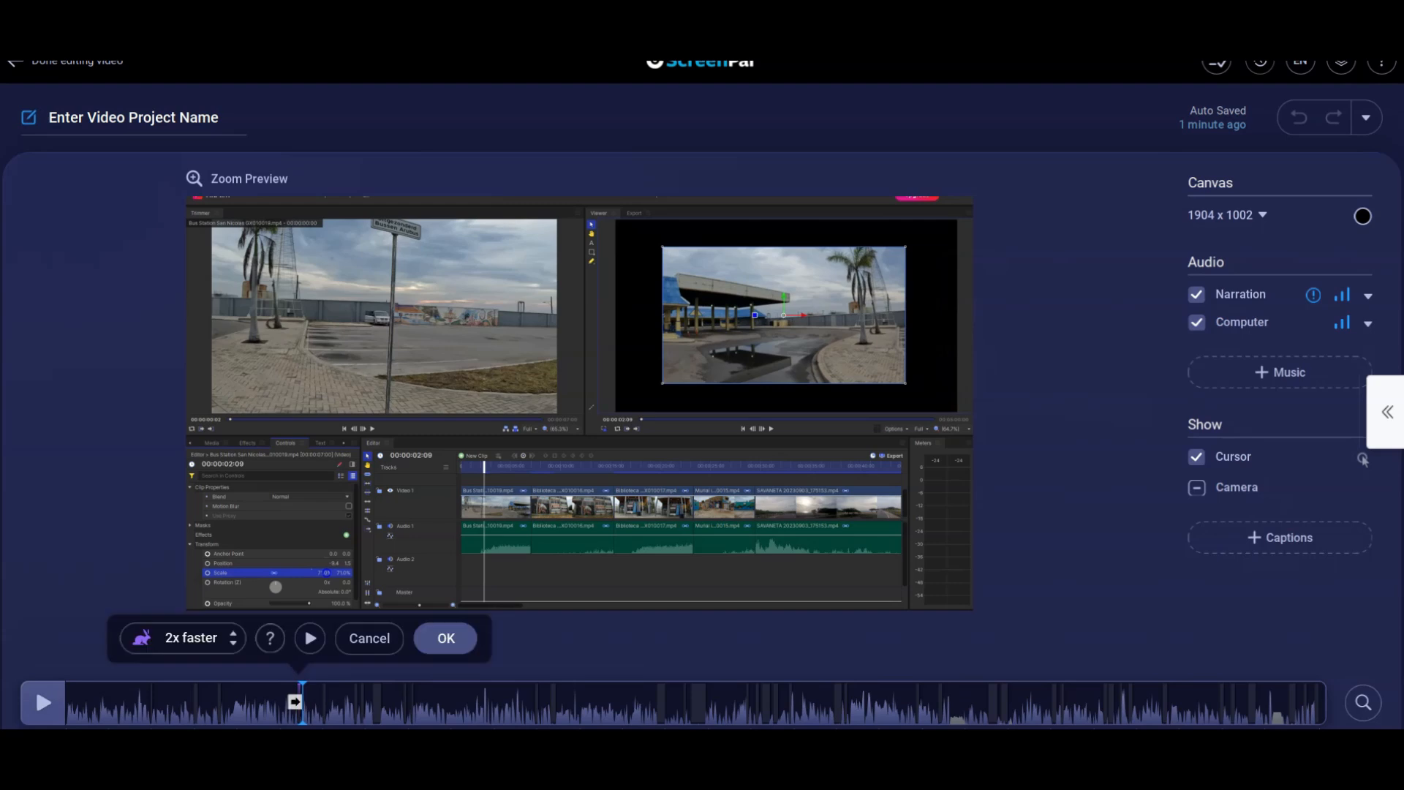
{"action": "left_click", "coordinate": [447, 638]}
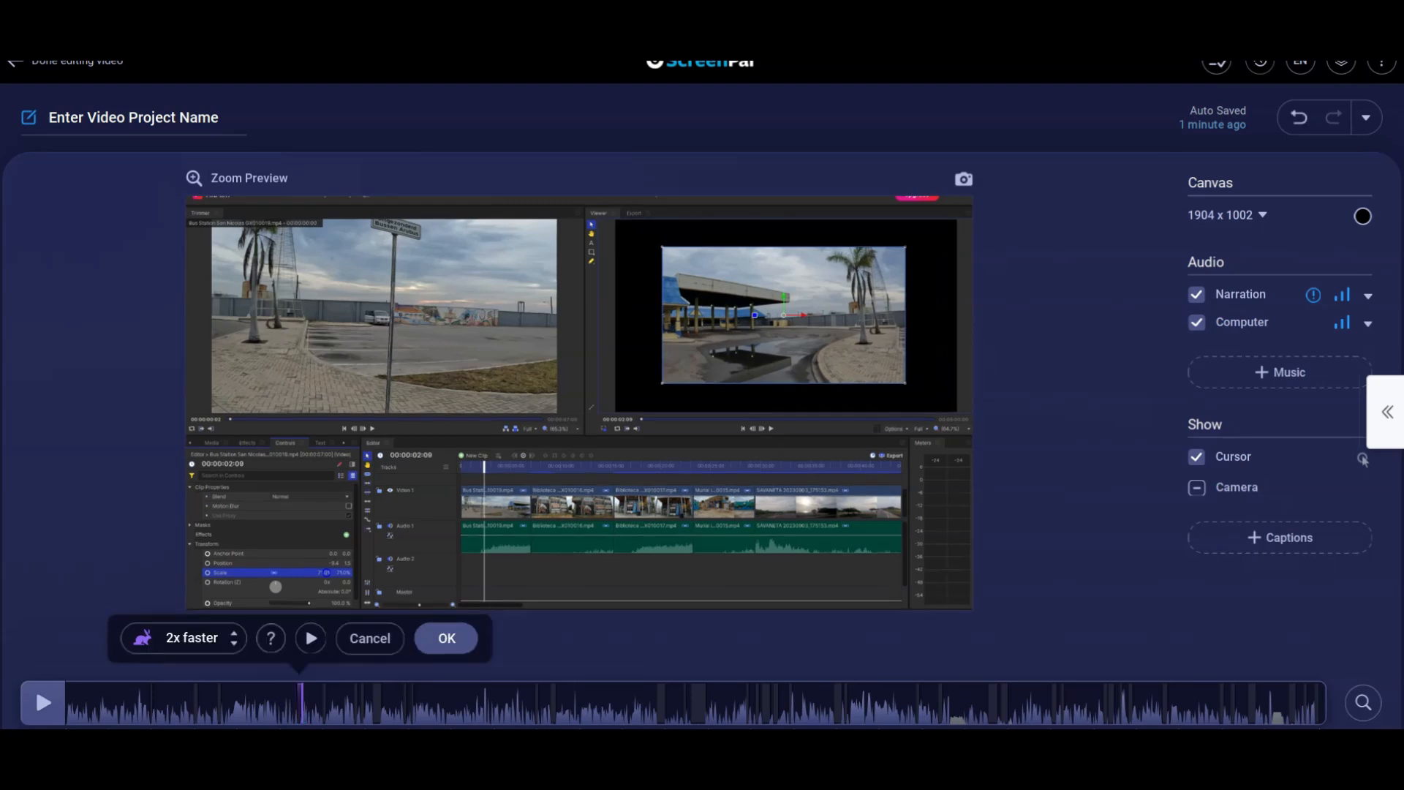
{"action": "left_click_drag", "start_coordinate": [302, 703], "coordinate": [379, 702]}
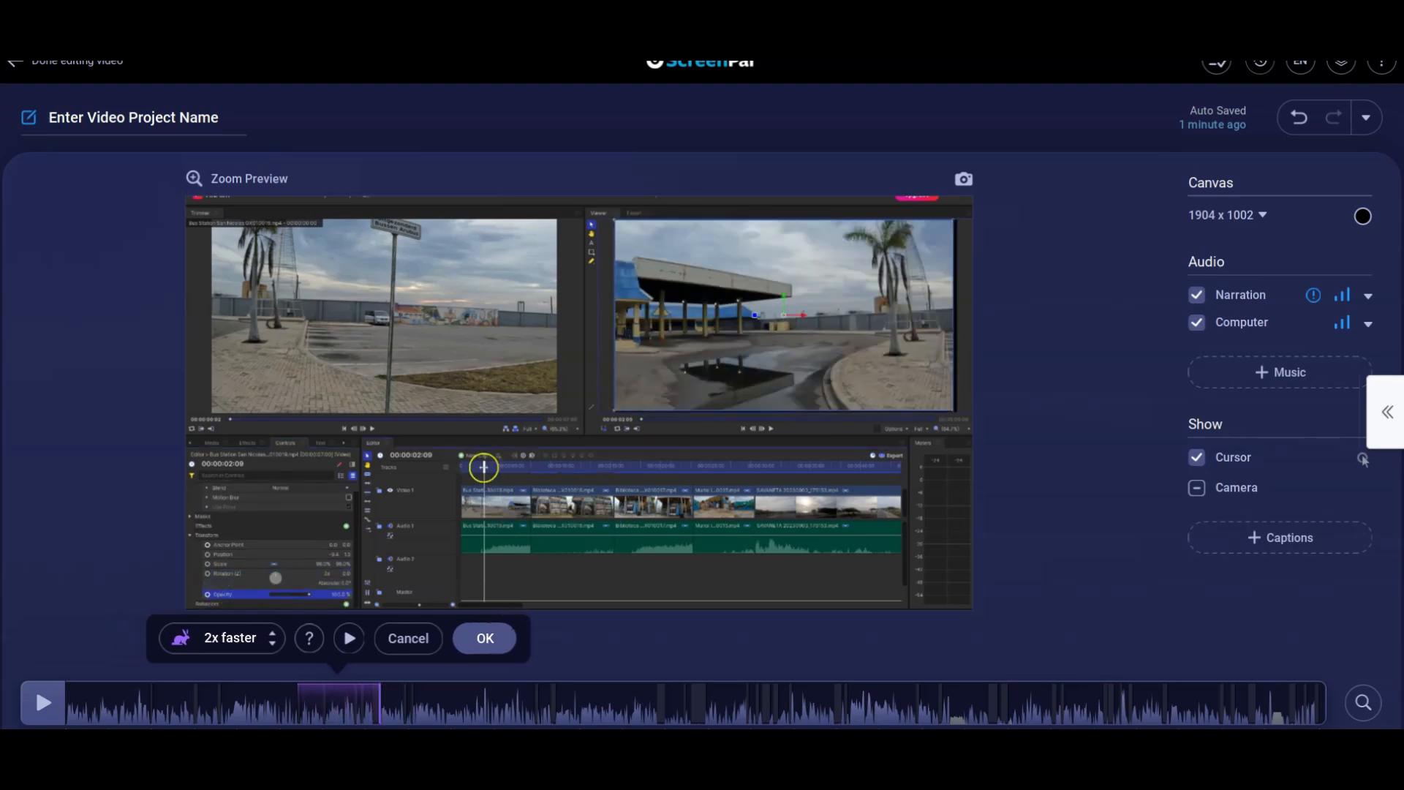
Set the selected section to 4x faster, preview it, and discard the speed change.
{"action": "left_click", "coordinate": [272, 634]}
{"action": "left_click", "coordinate": [349, 638]}
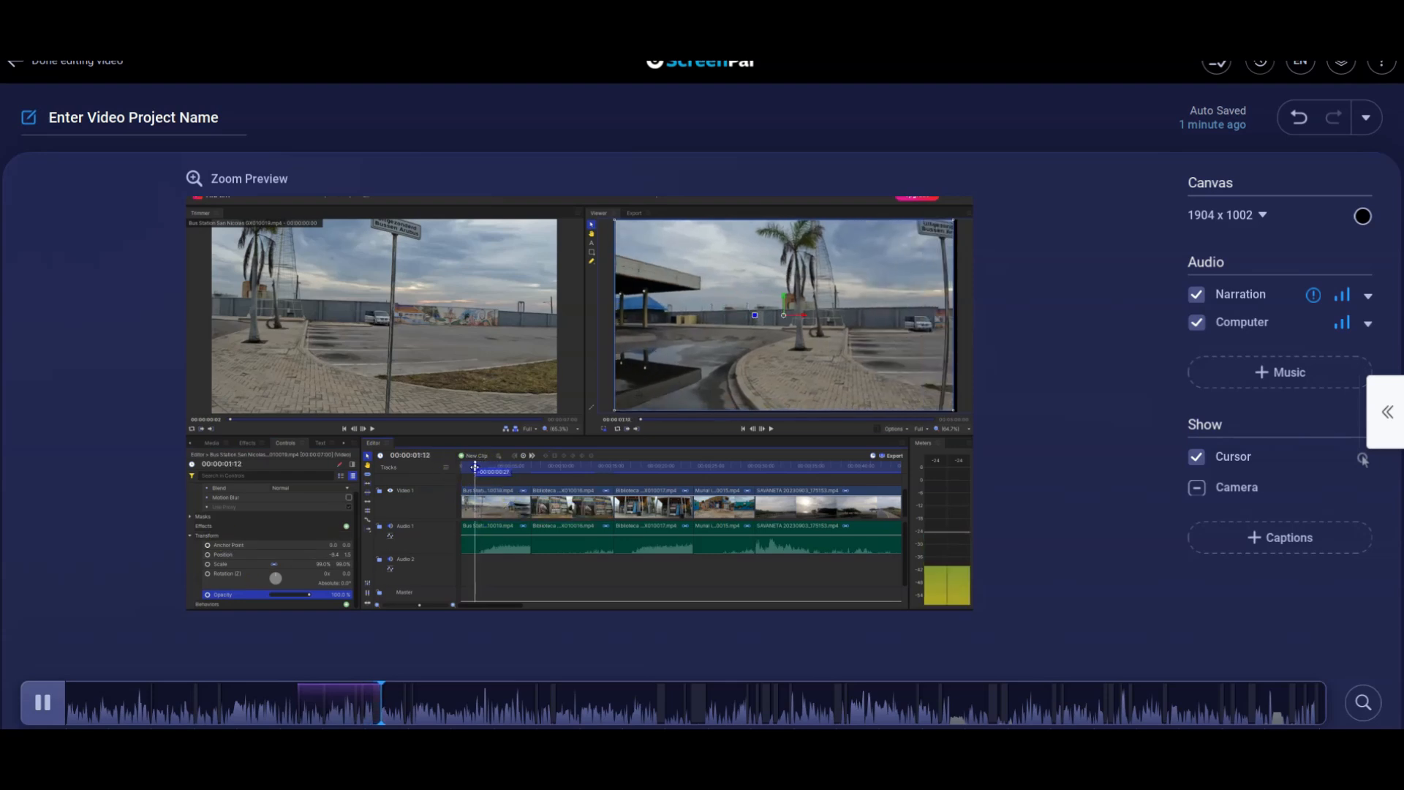
{"action": "key", "text": "space"}
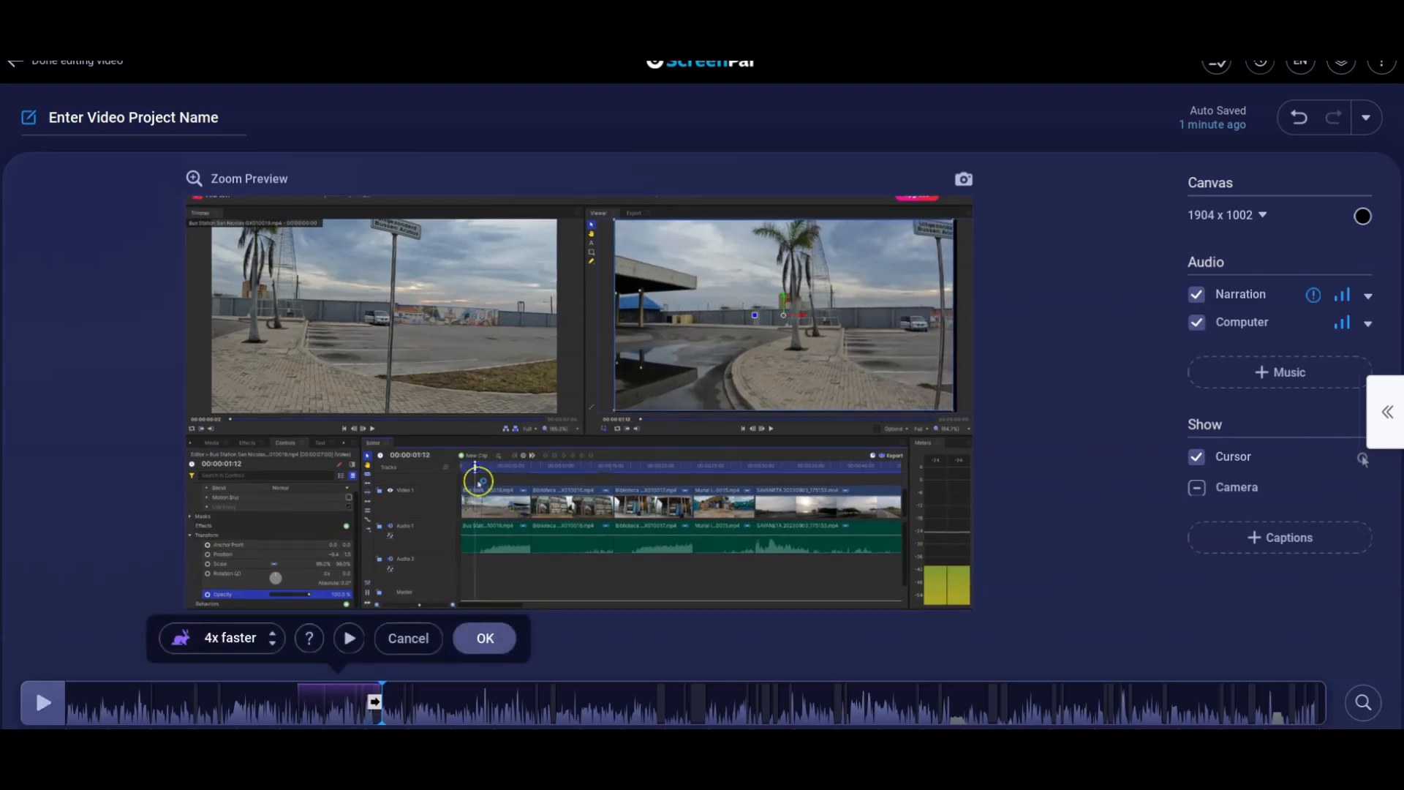
{"action": "left_click", "coordinate": [408, 638]}
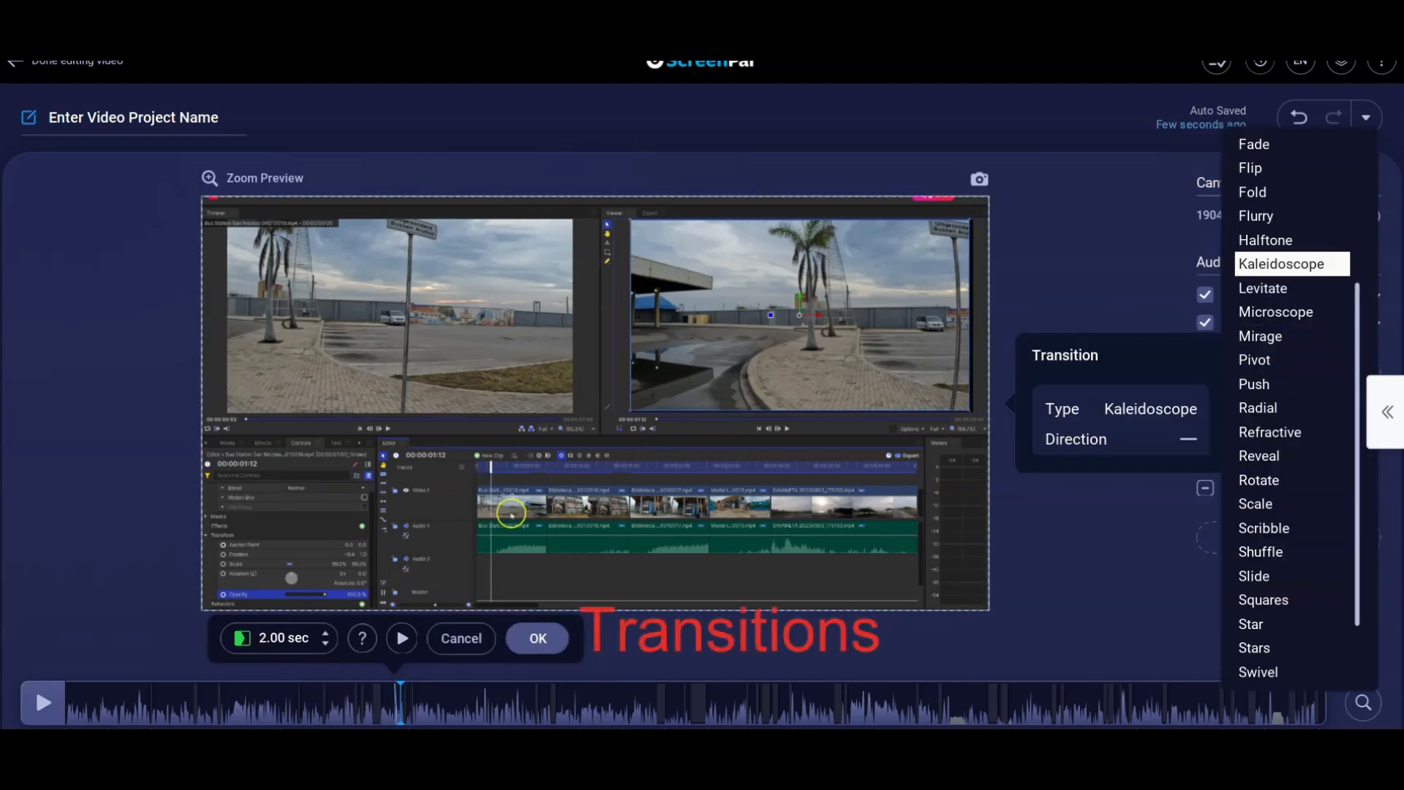
Preview the transition types from Fade through Scale for the main video, and leave without adding one.
{"action": "mouse_move", "coordinate": [1292, 144]}
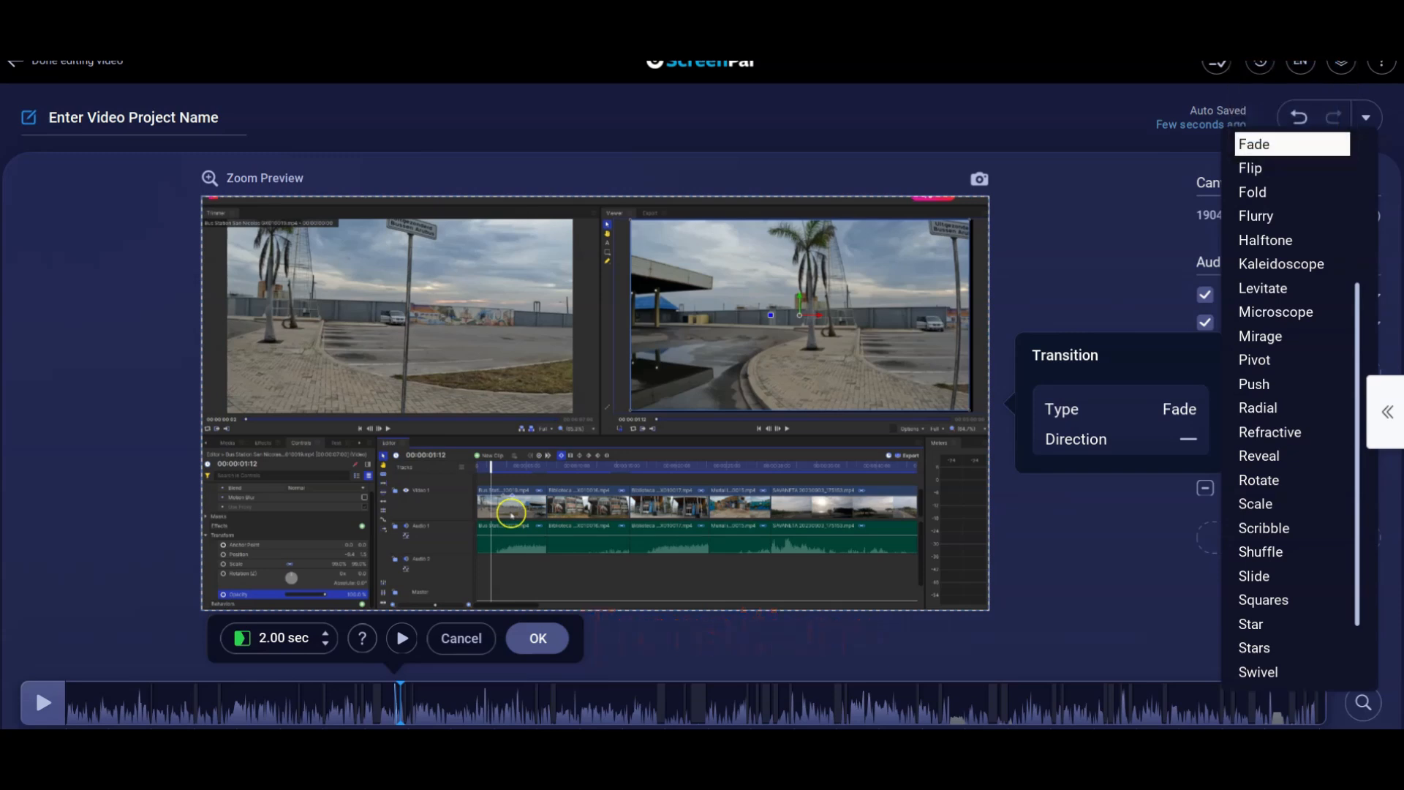
{"action": "key", "text": "Down"}
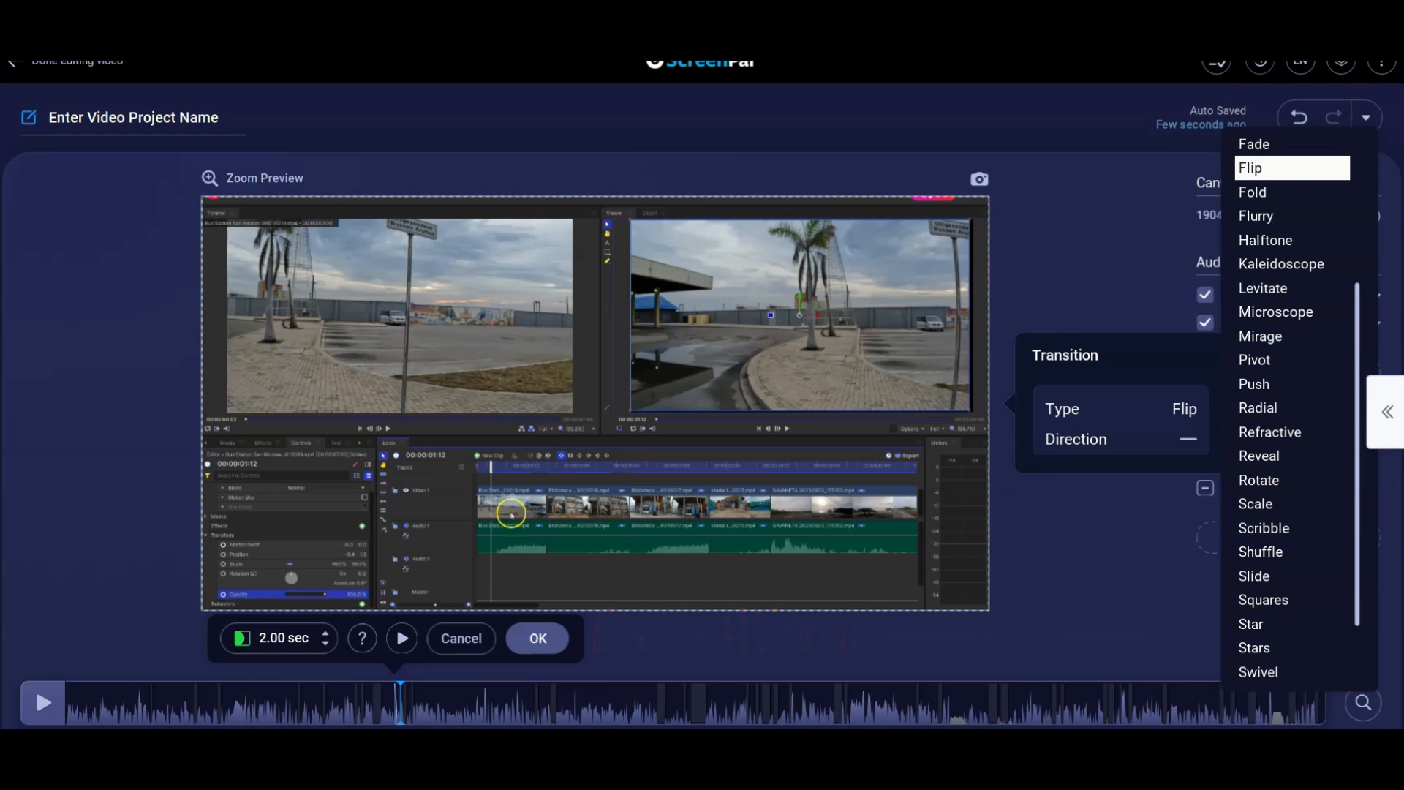
{"action": "key", "text": "Down"}
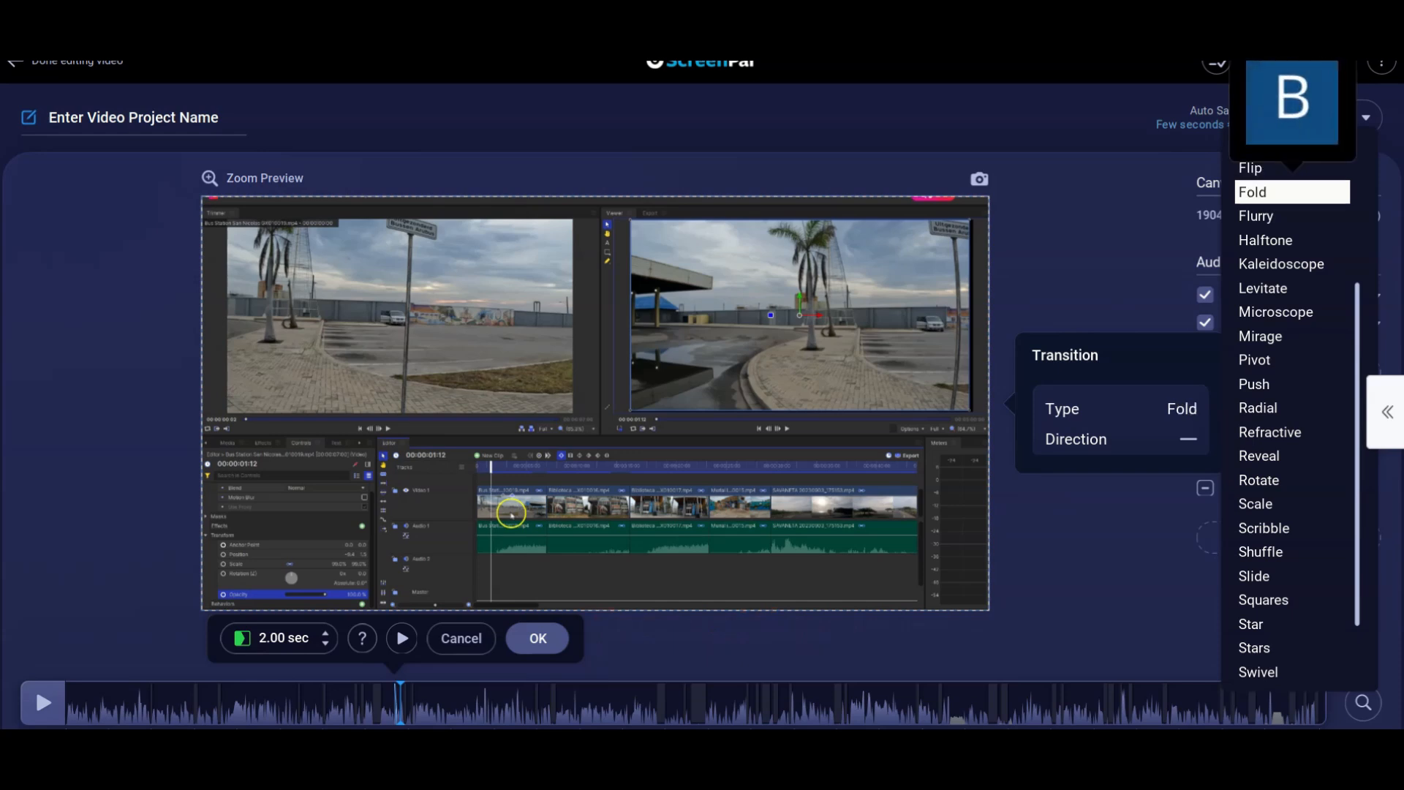
{"action": "key", "text": "Down"}
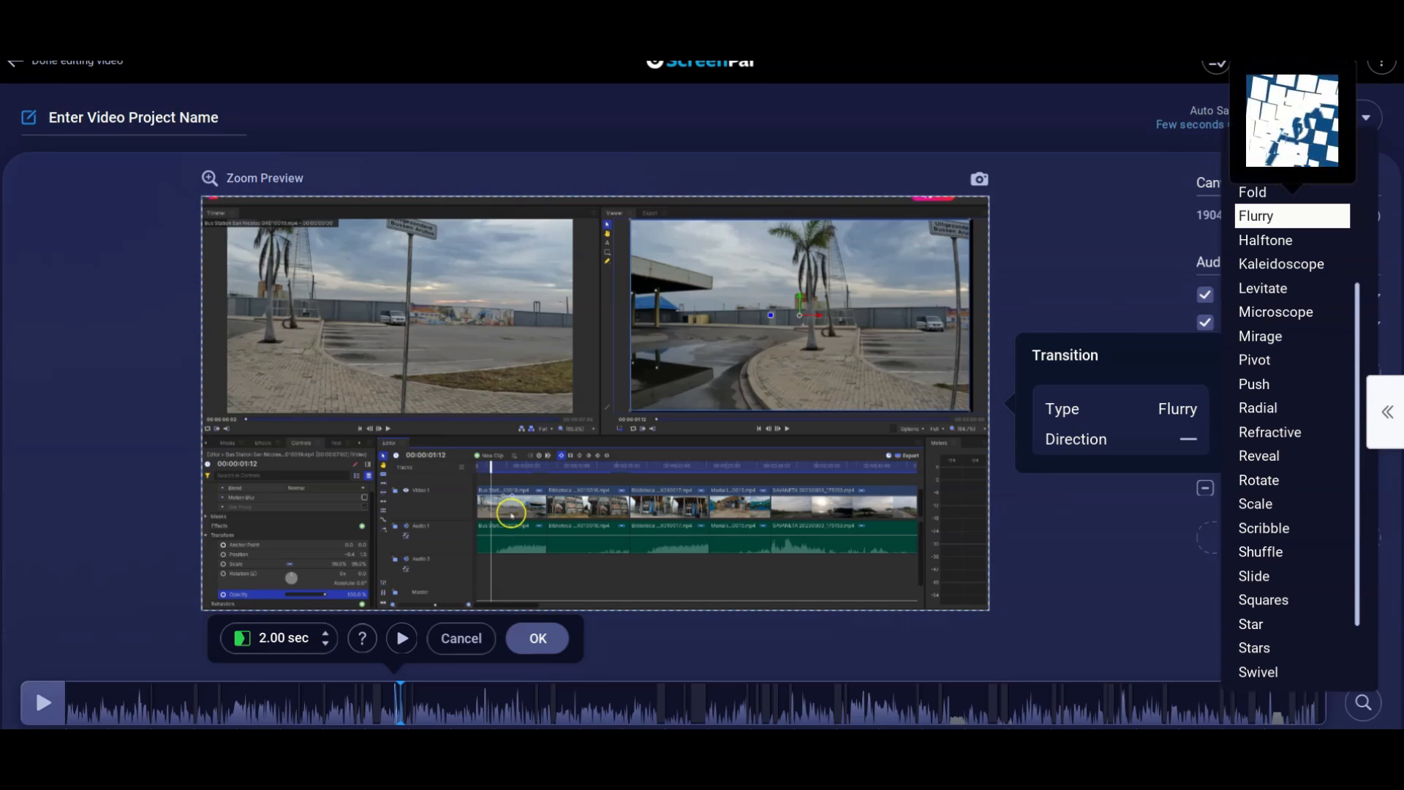
{"action": "key", "text": "Down"}
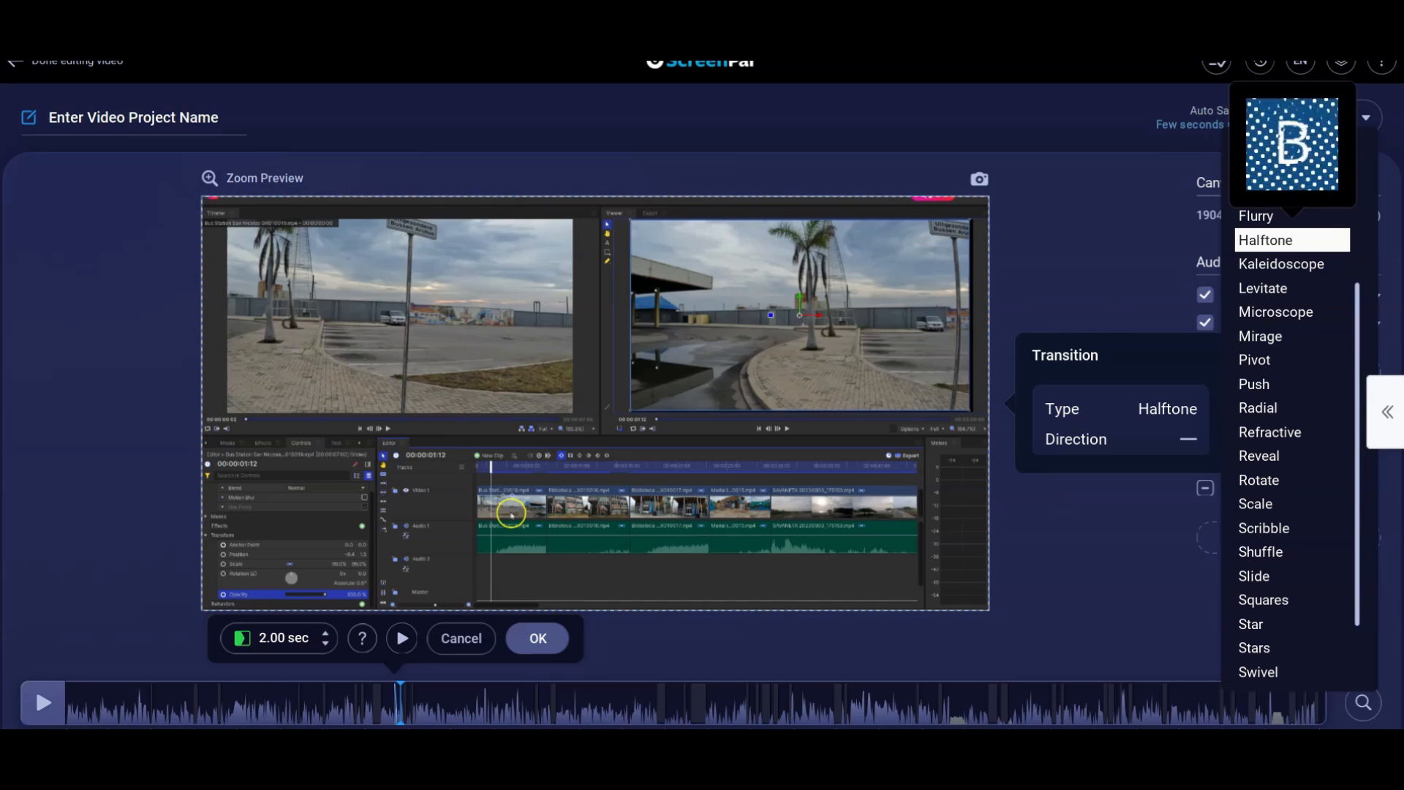
{"action": "key", "text": "Down"}
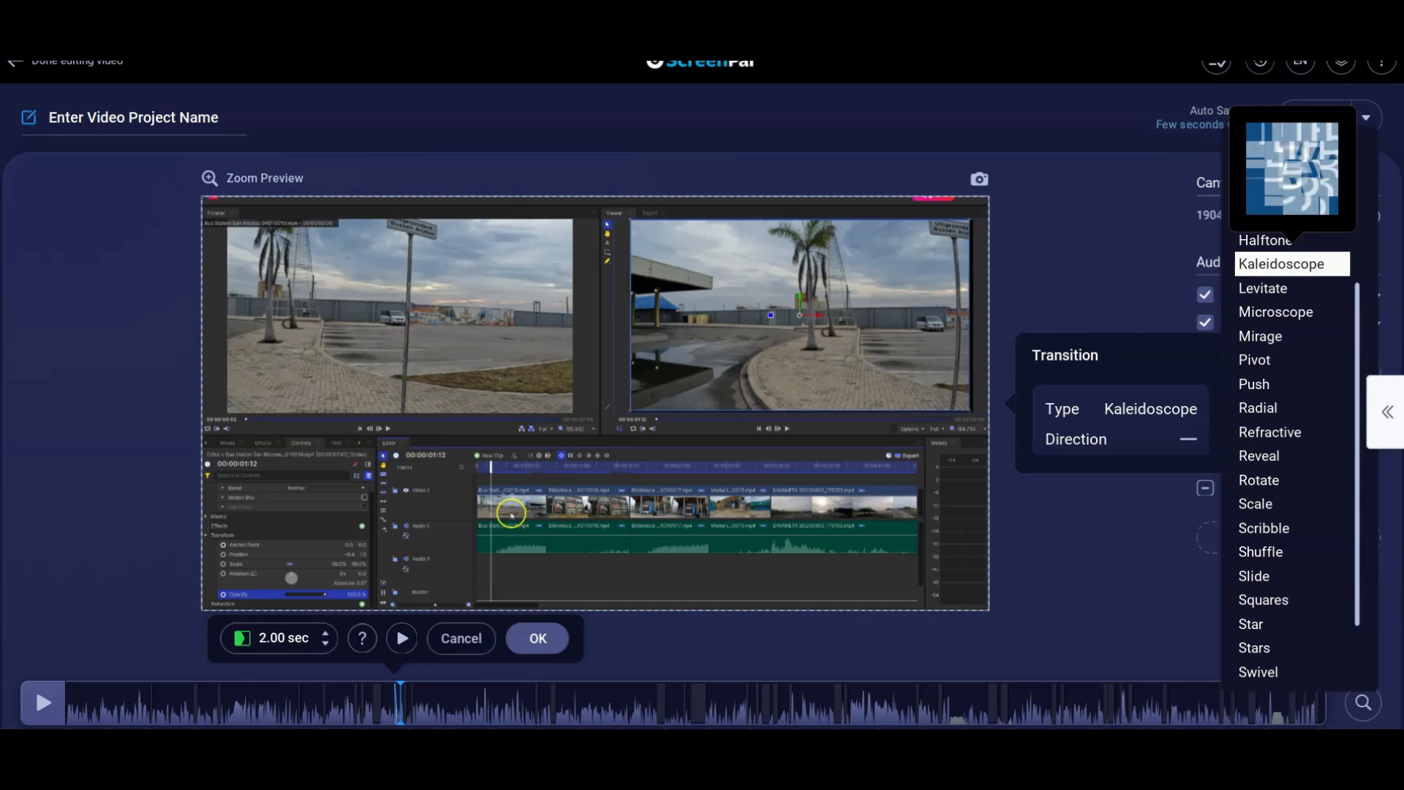
{"action": "key", "text": "Down"}
{"action": "key", "text": "Down"}
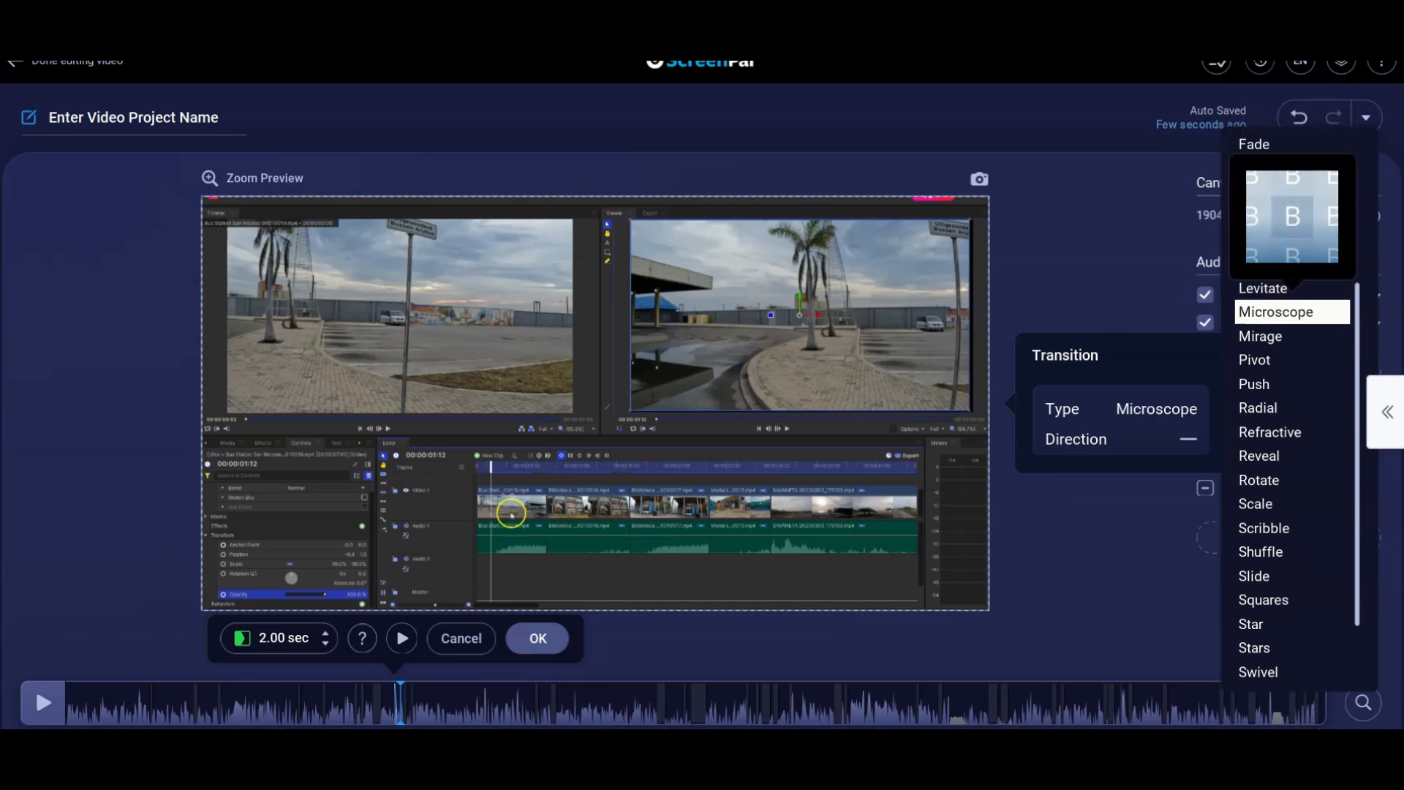
{"action": "key", "text": "Down"}
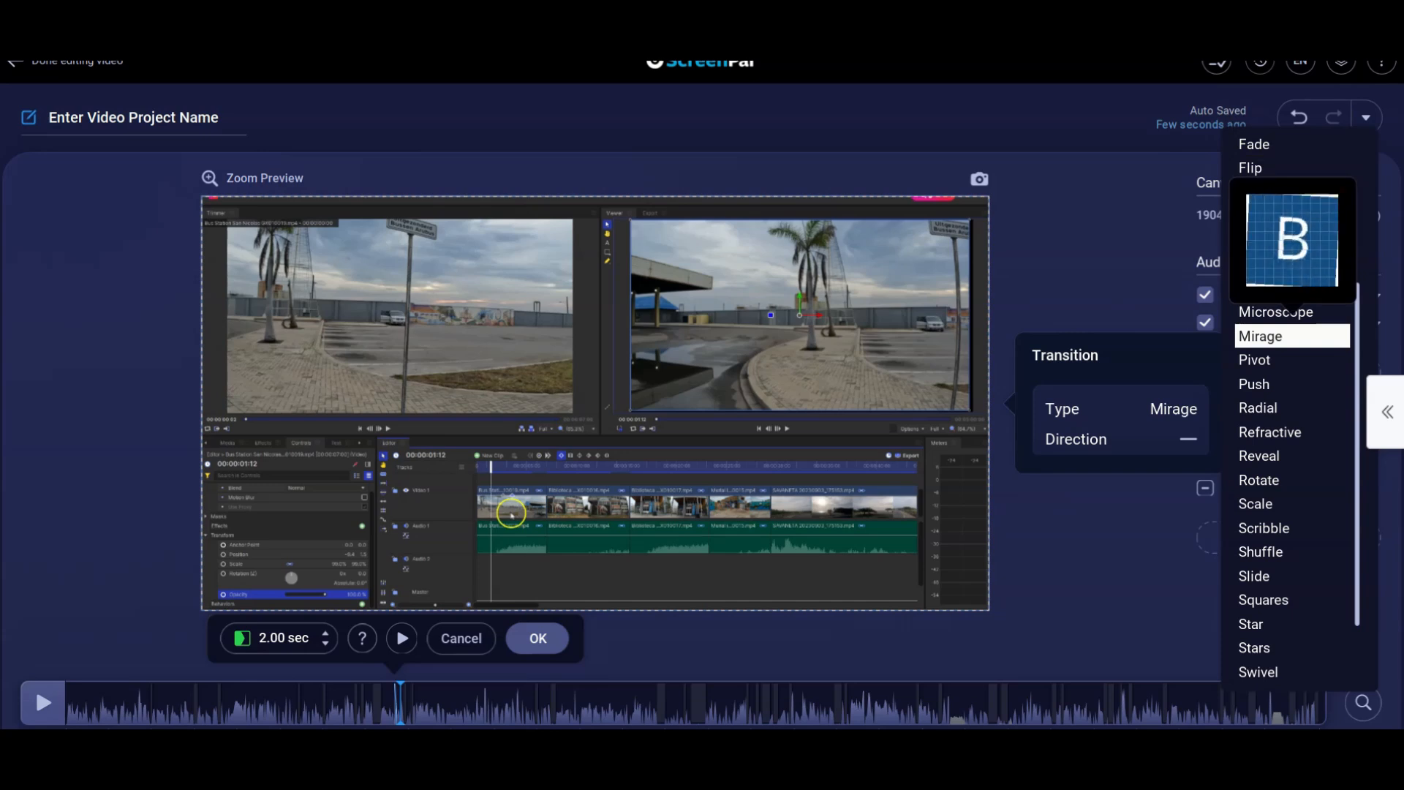
{"action": "key", "text": "Down"}
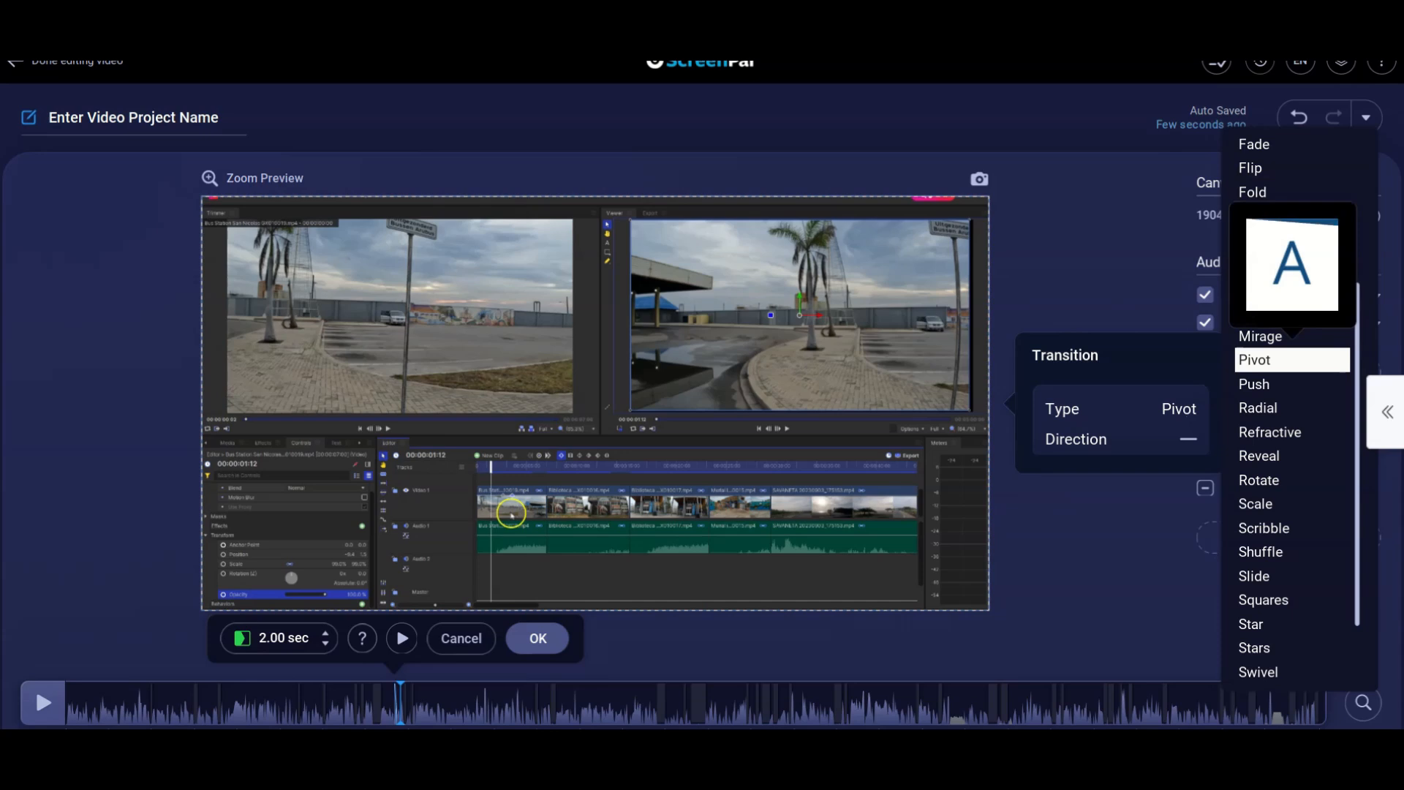
{"action": "key", "text": "Down"}
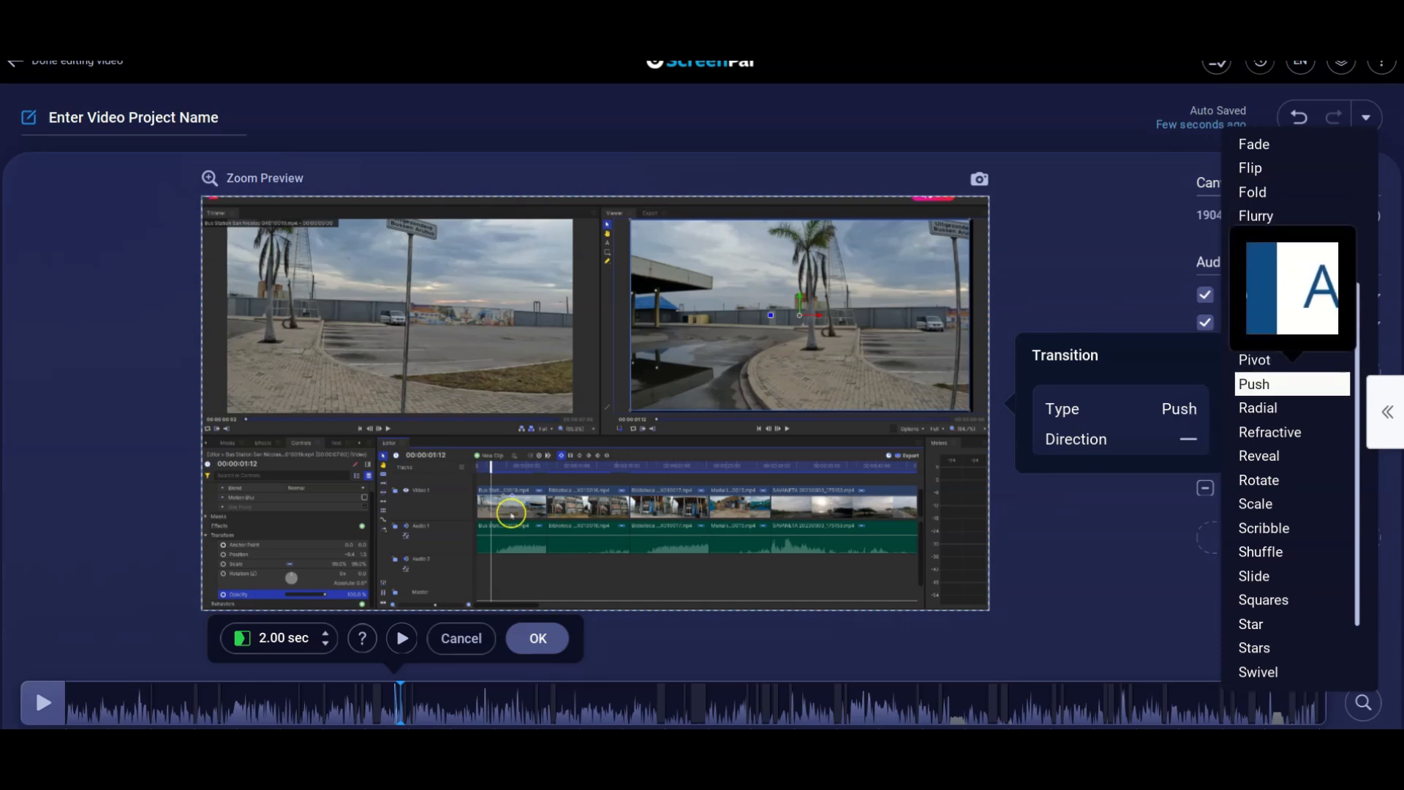
{"action": "key", "text": "Down"}
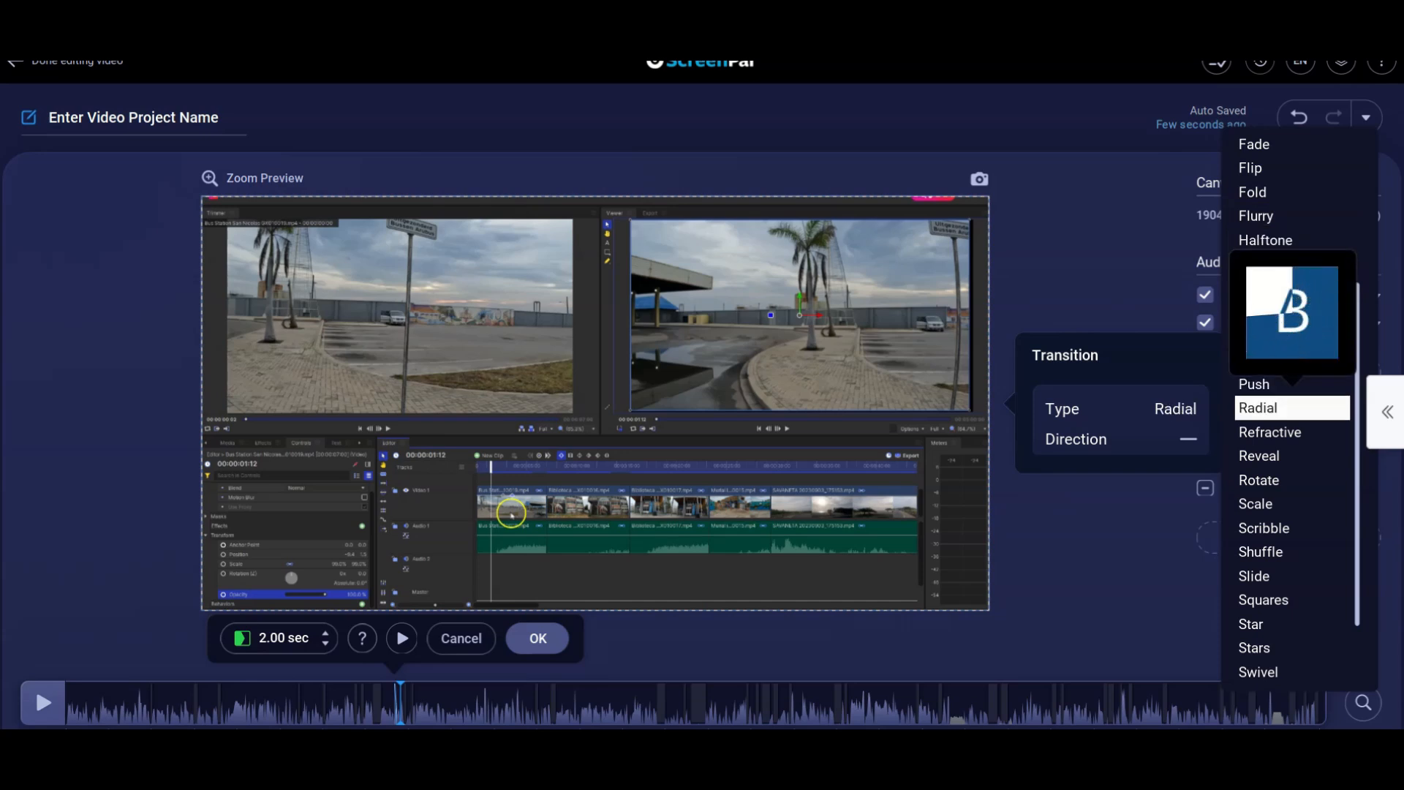
{"action": "key", "text": "Down"}
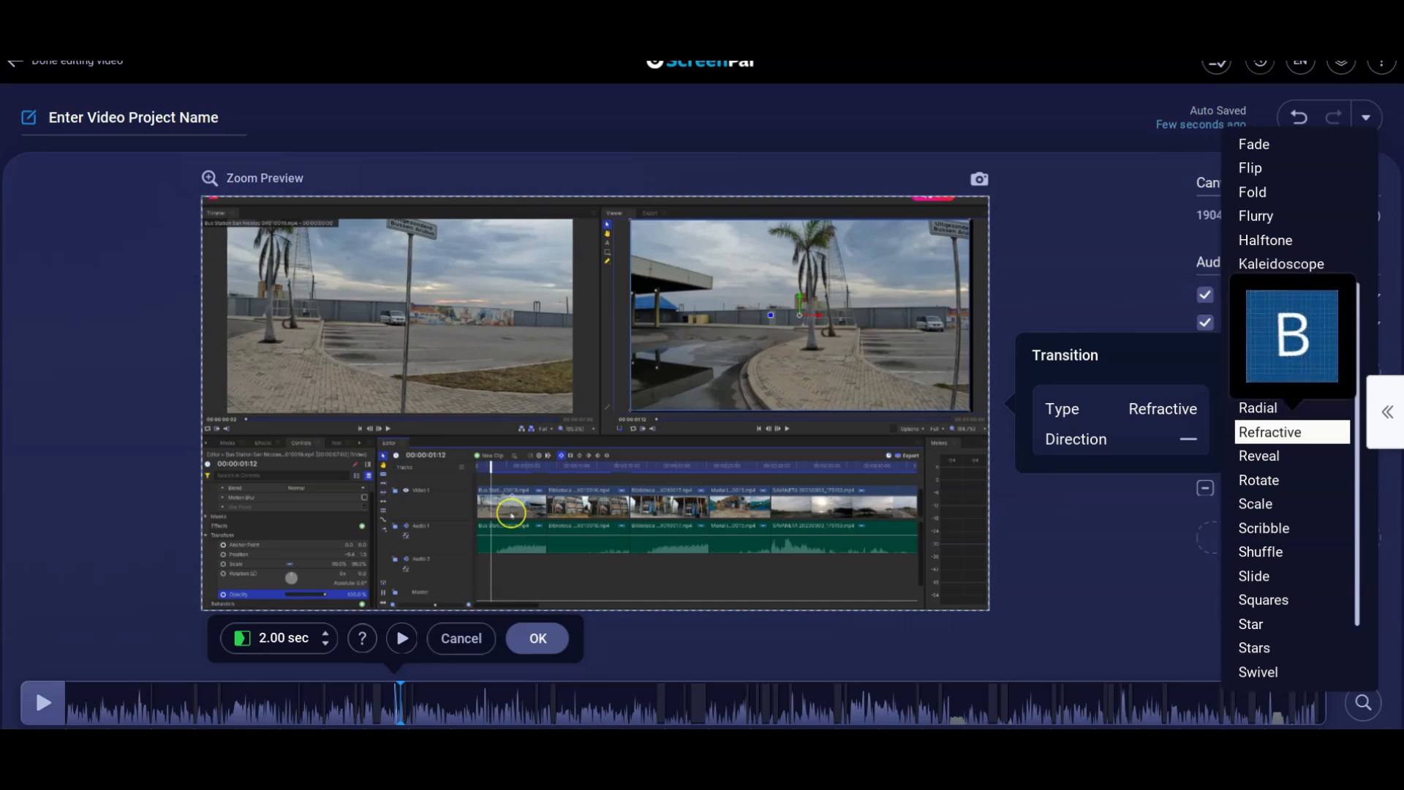
{"action": "key", "text": "Down"}
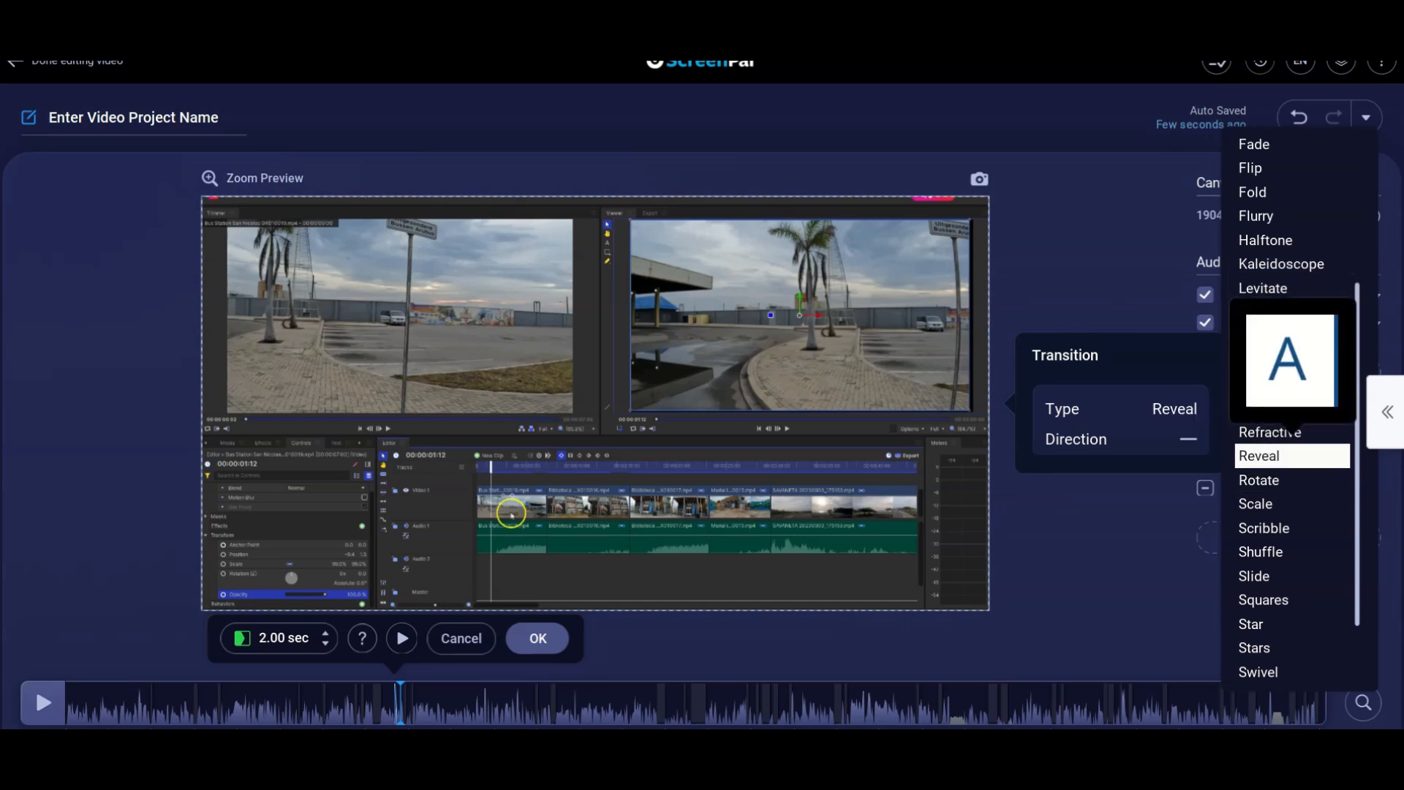
{"action": "key", "text": "Down"}
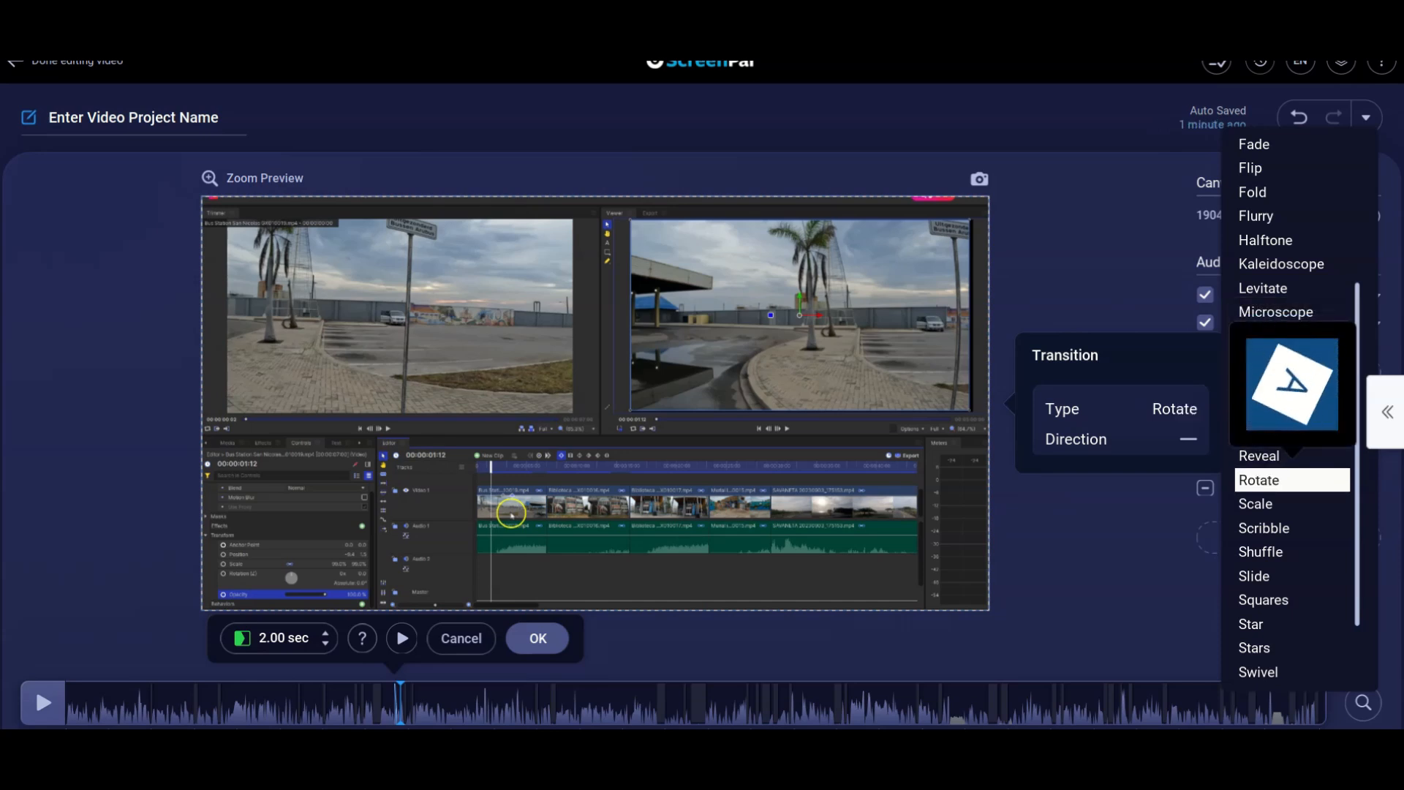
{"action": "key", "text": "Down"}
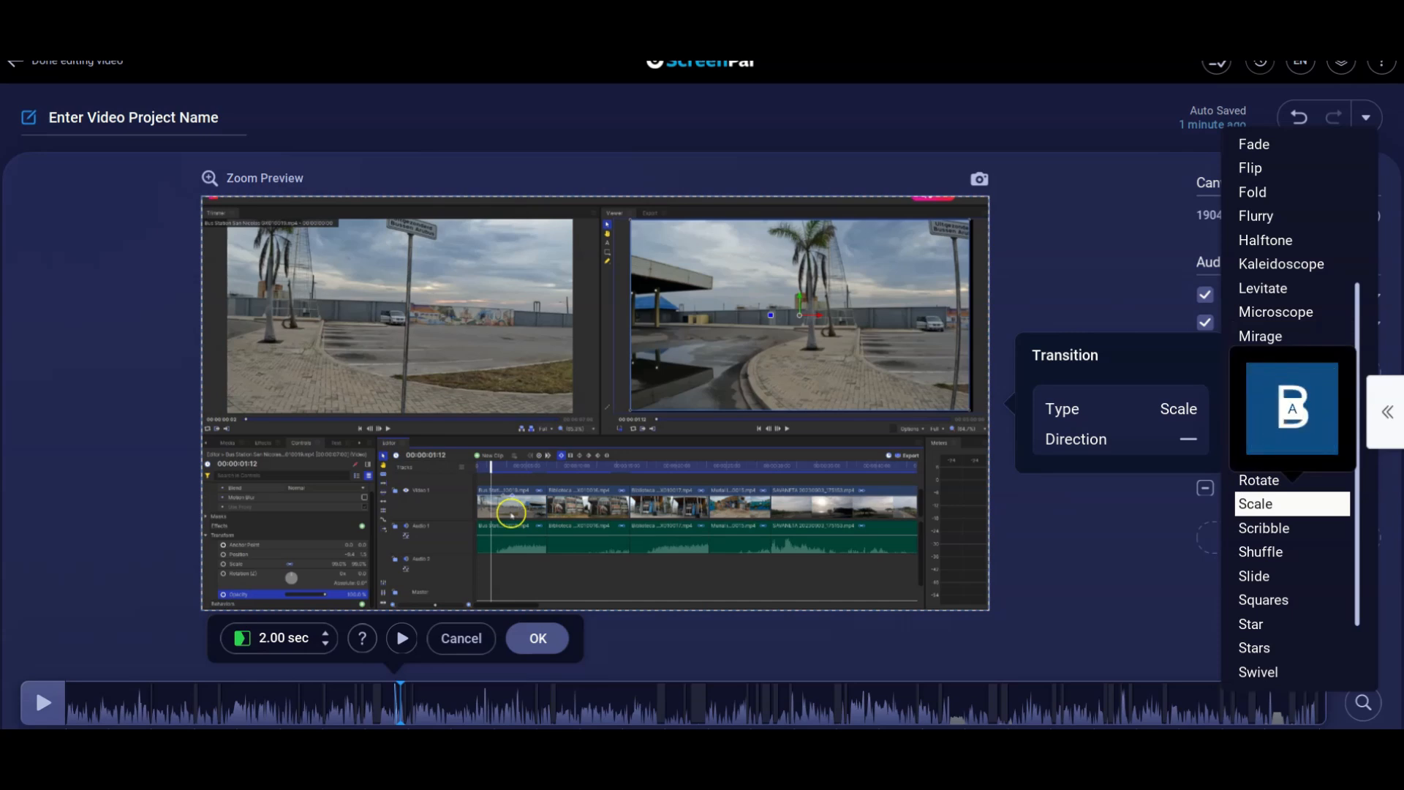
{"action": "key", "text": "Down"}
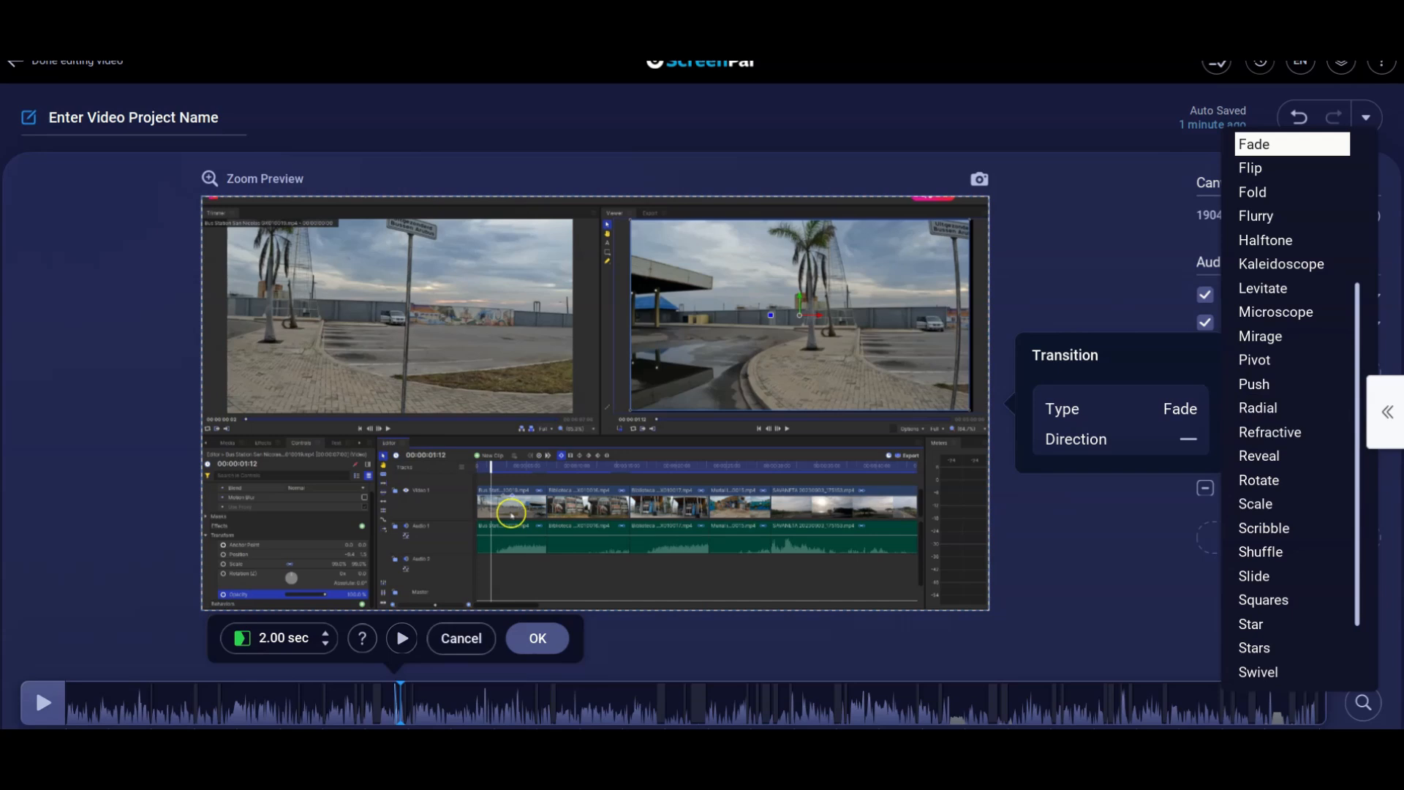
{"action": "left_click", "coordinate": [461, 638]}
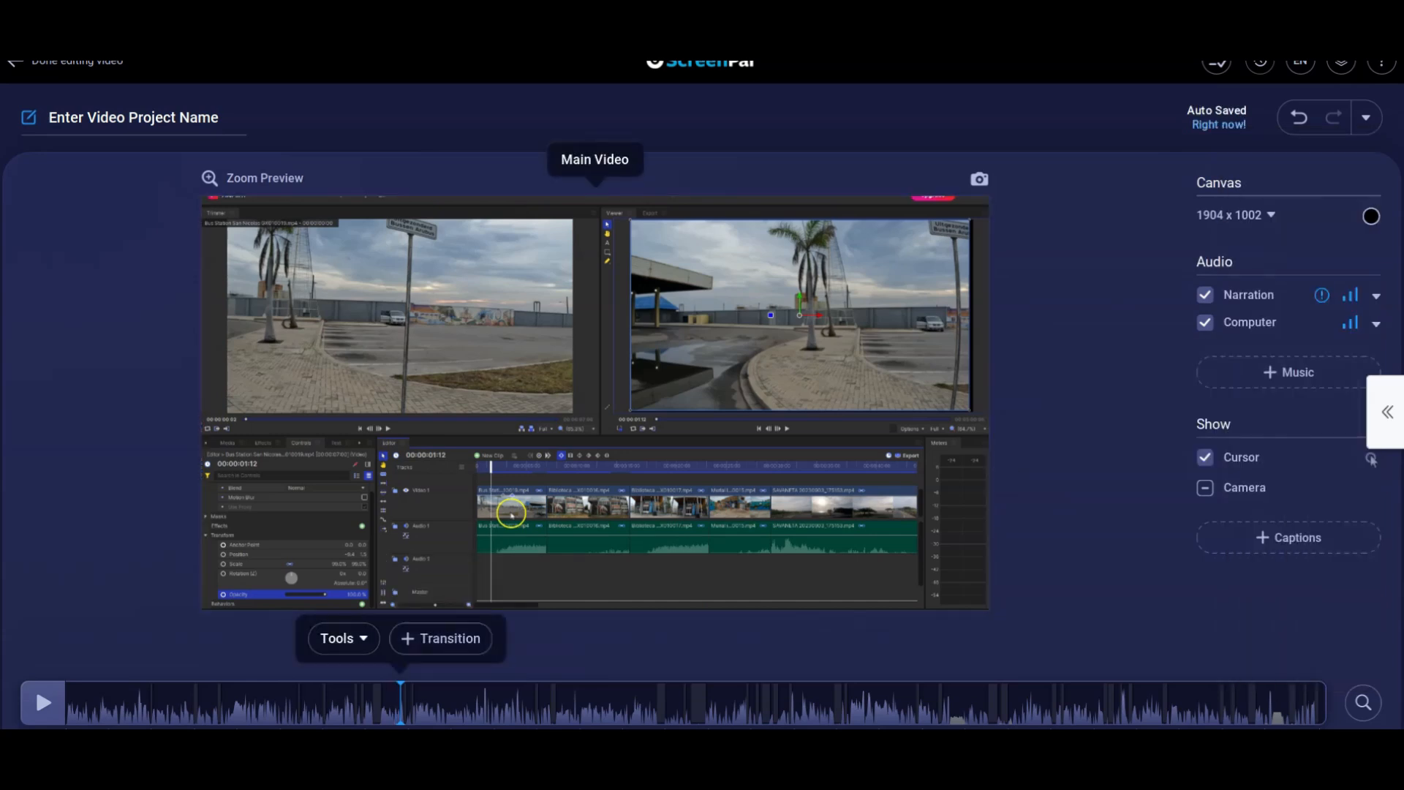
Start a volume adjustment from the playhead to the end of the video and examine the Narration and Computer level options.
{"action": "left_click", "coordinate": [338, 638]}
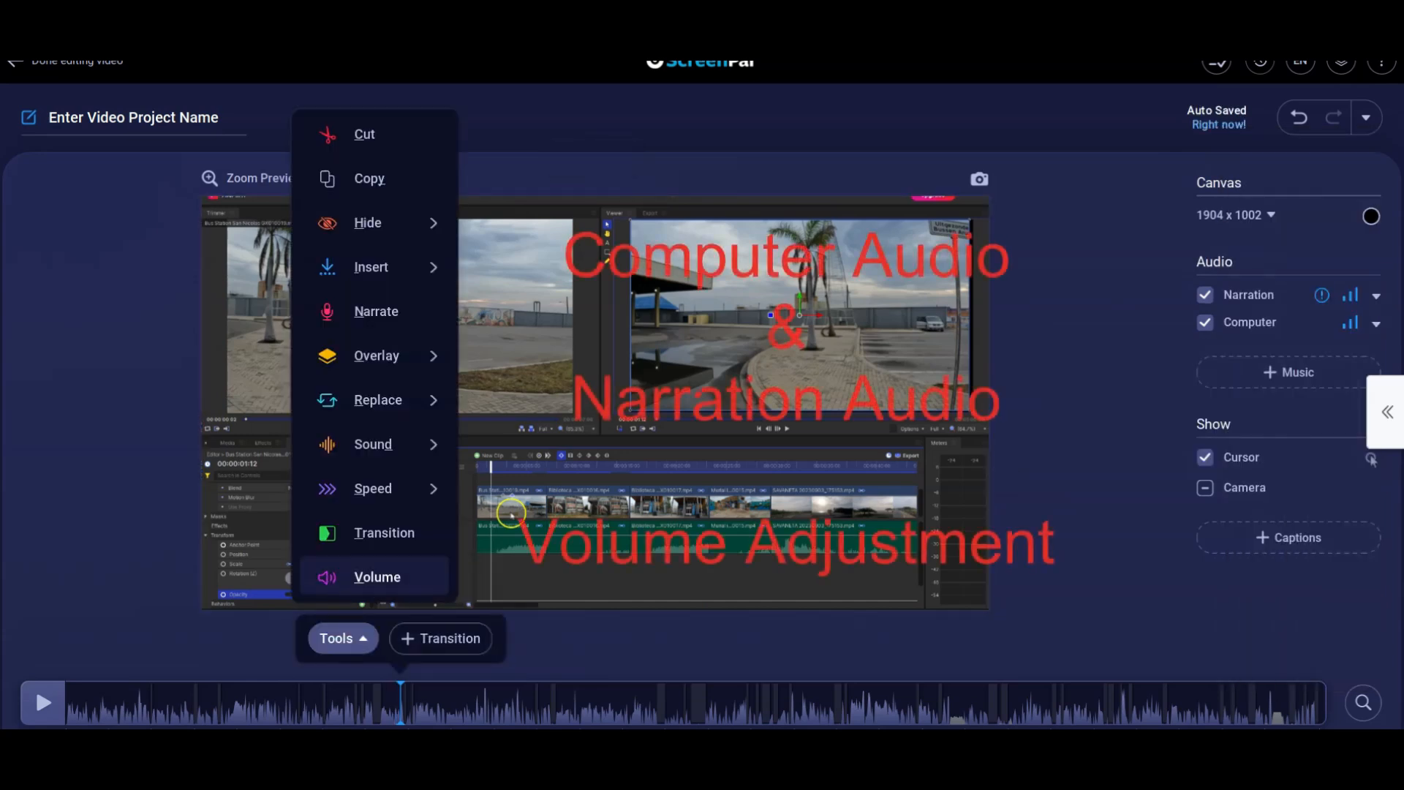
{"action": "left_click", "coordinate": [377, 577]}
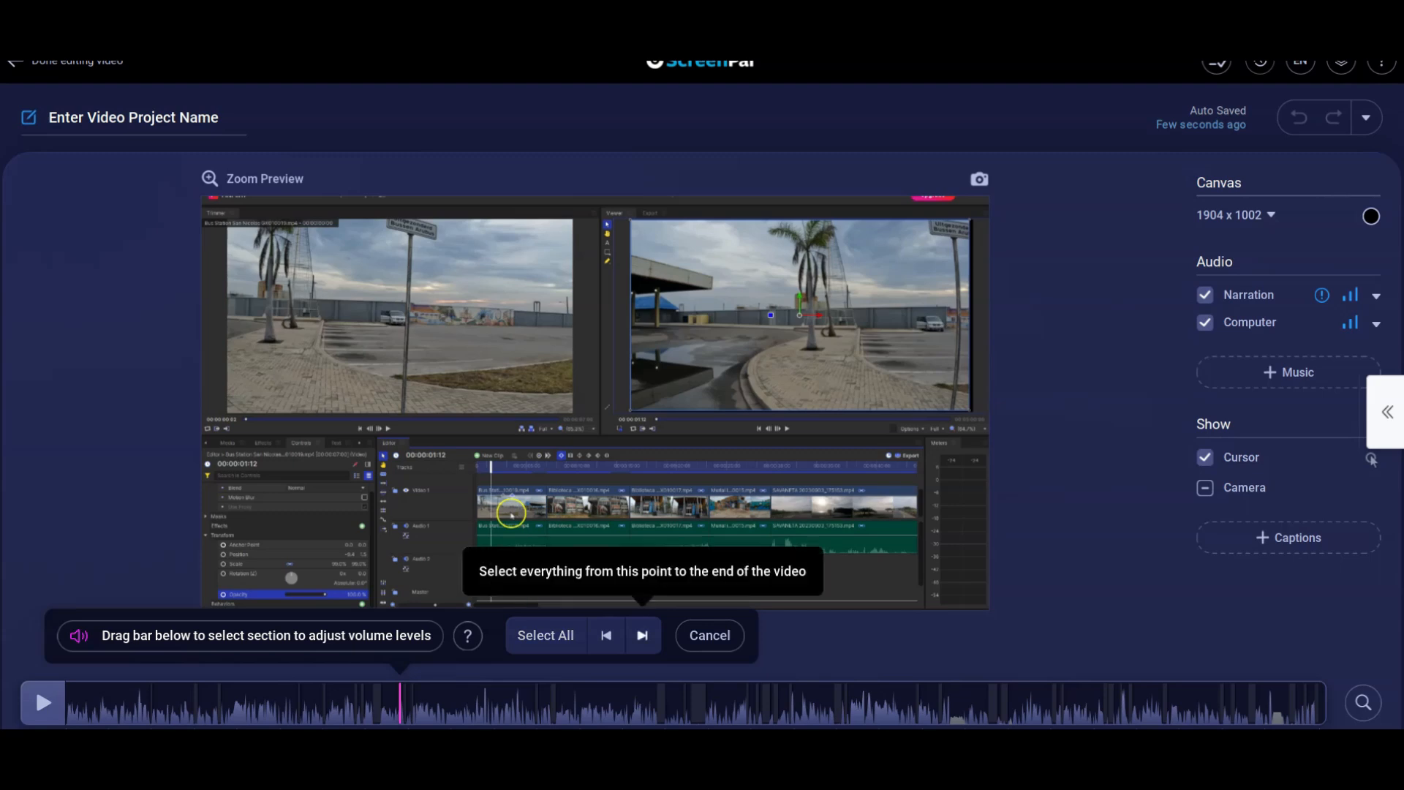
{"action": "left_click", "coordinate": [642, 635]}
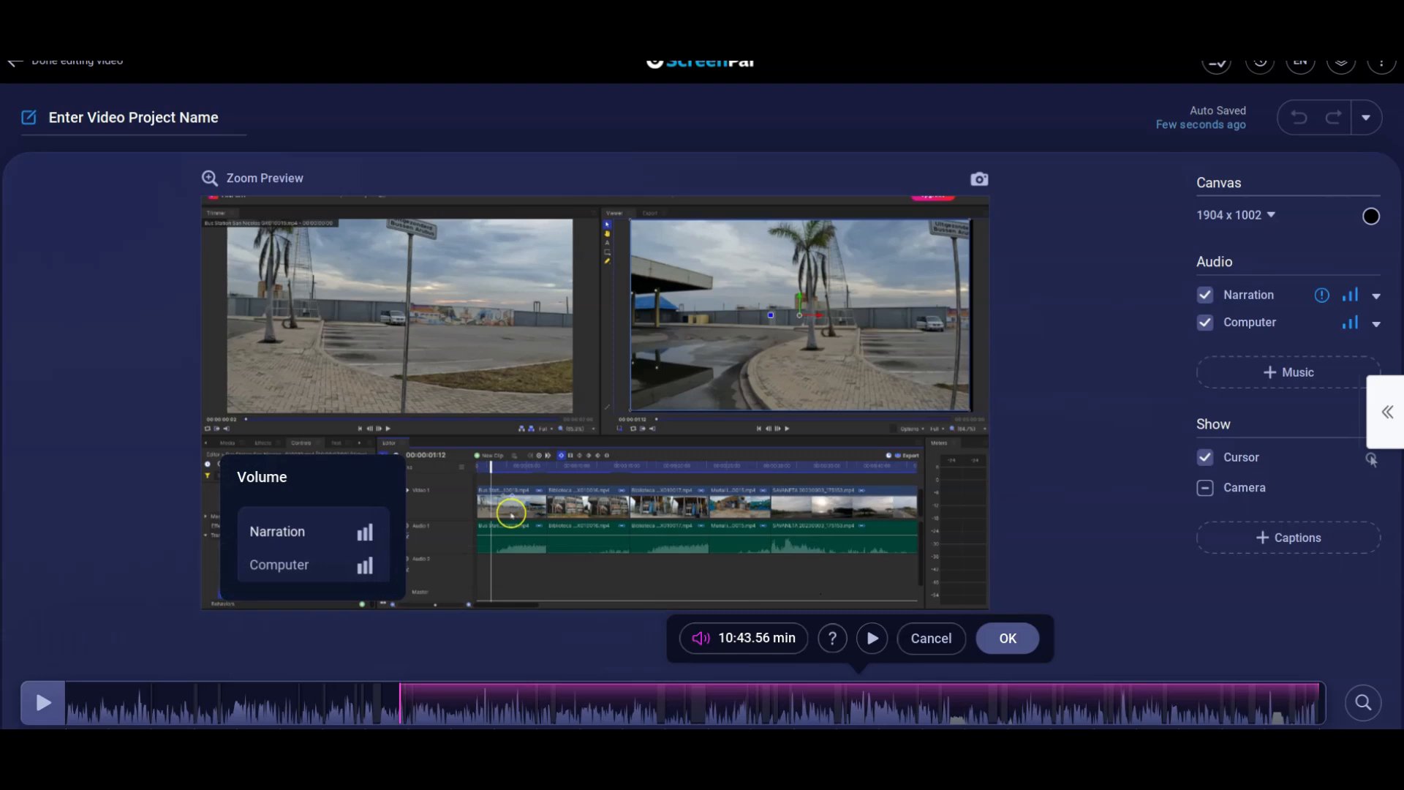
{"action": "left_click", "coordinate": [312, 532]}
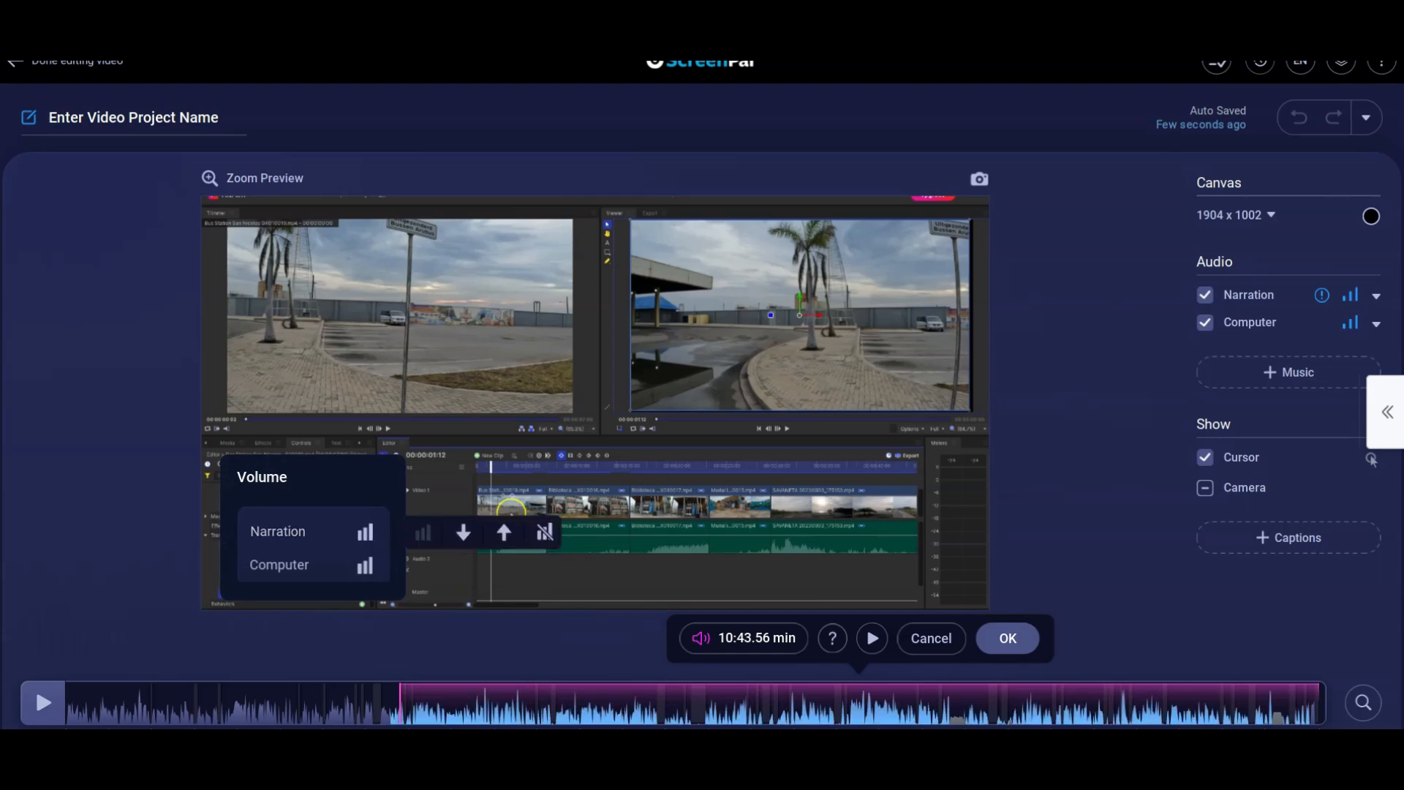
{"action": "left_click", "coordinate": [312, 565]}
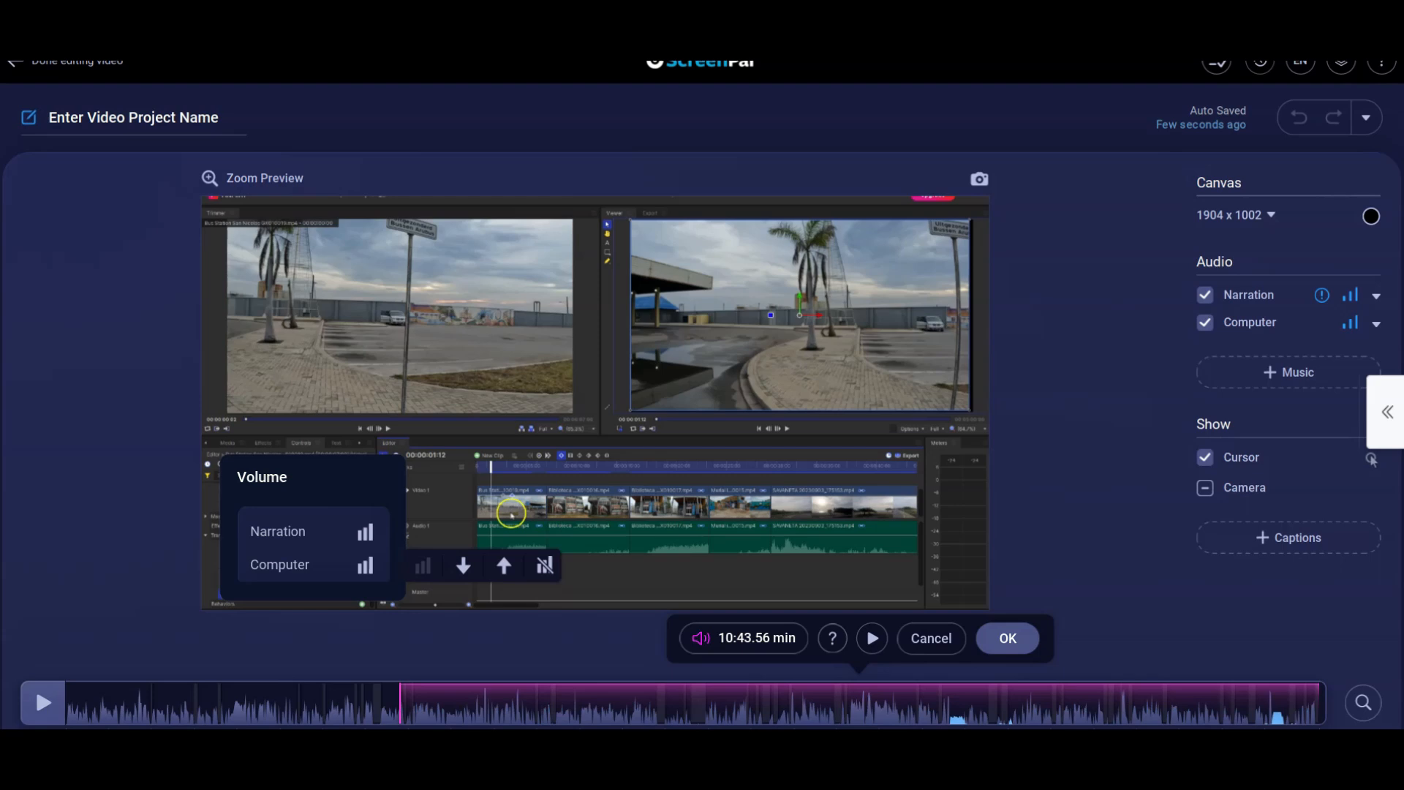
Try raising the Computer audio level, restore it to normal, and cancel the volume edit.
{"action": "left_click", "coordinate": [503, 565]}
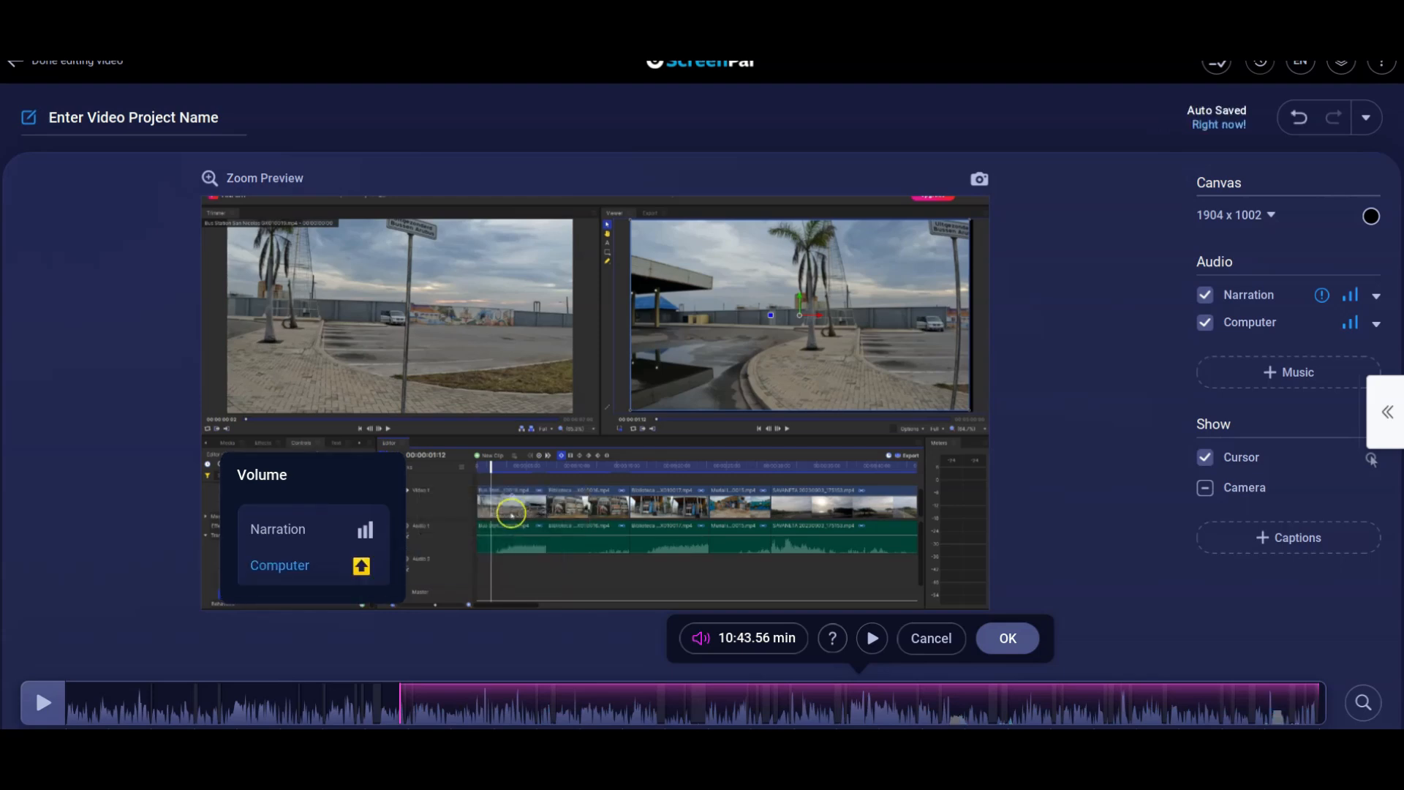
{"action": "left_click", "coordinate": [312, 565]}
{"action": "left_click", "coordinate": [427, 565]}
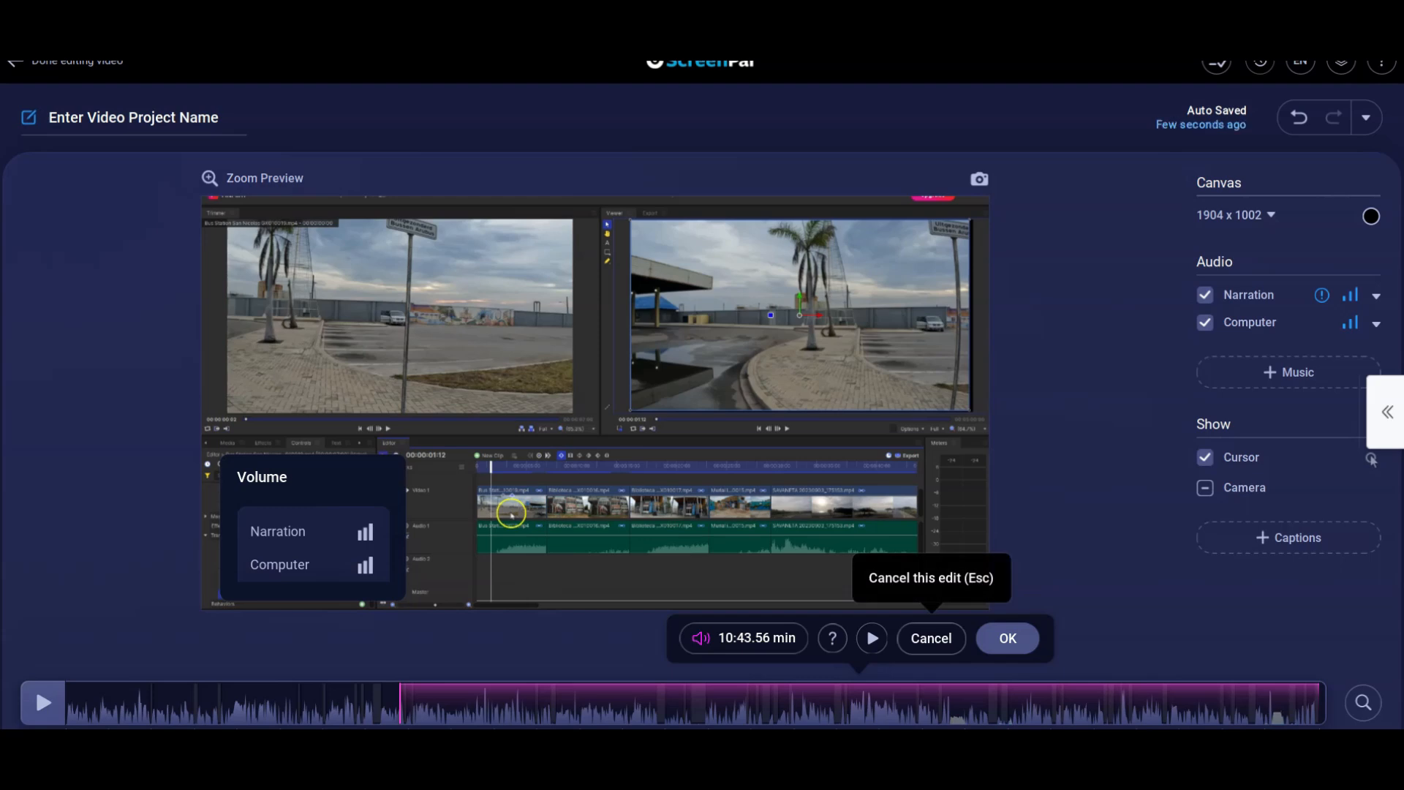
{"action": "left_click", "coordinate": [931, 638]}
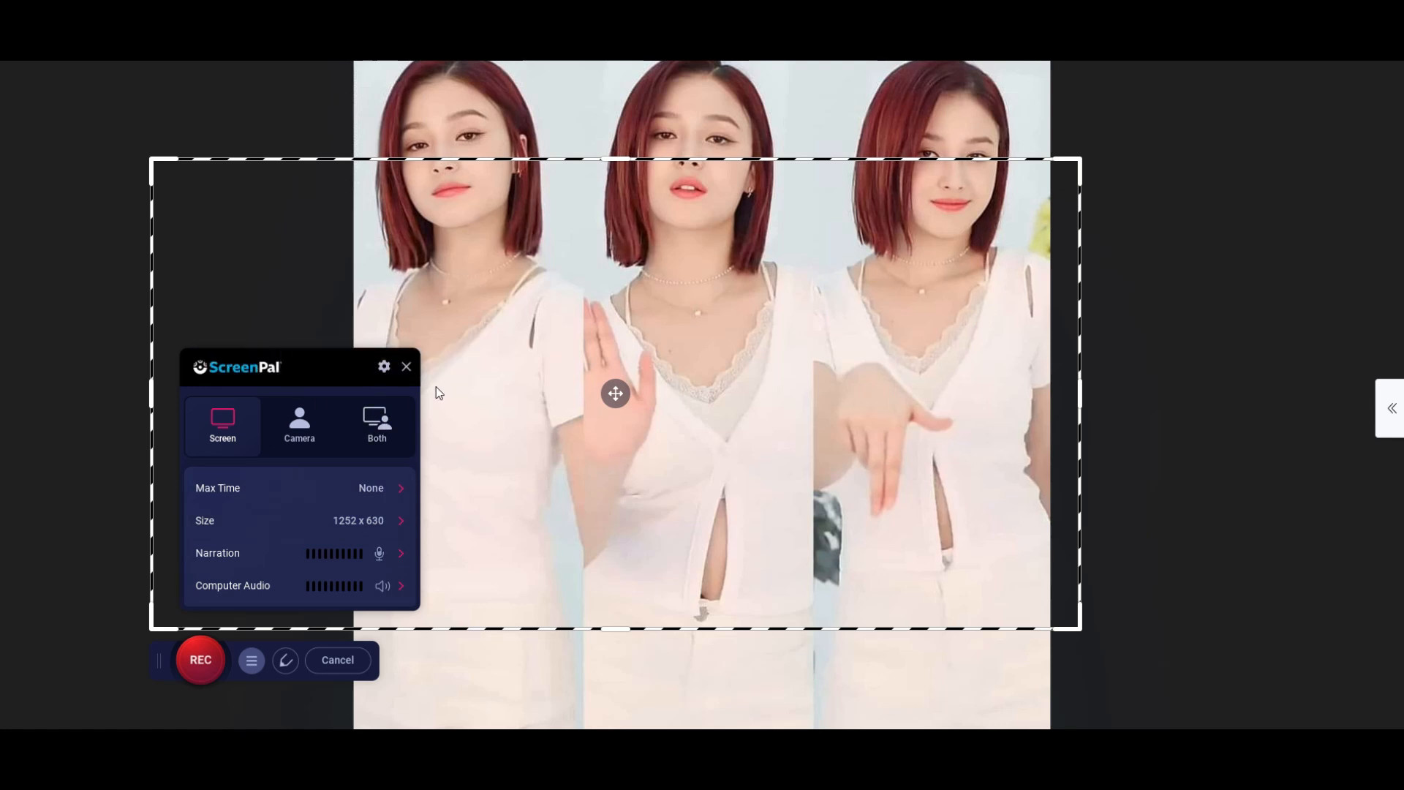
Show the recorder's drawing tools and examine the Max Time and Size options.
{"action": "left_click", "coordinate": [196, 669]}
{"action": "left_click", "coordinate": [285, 660]}
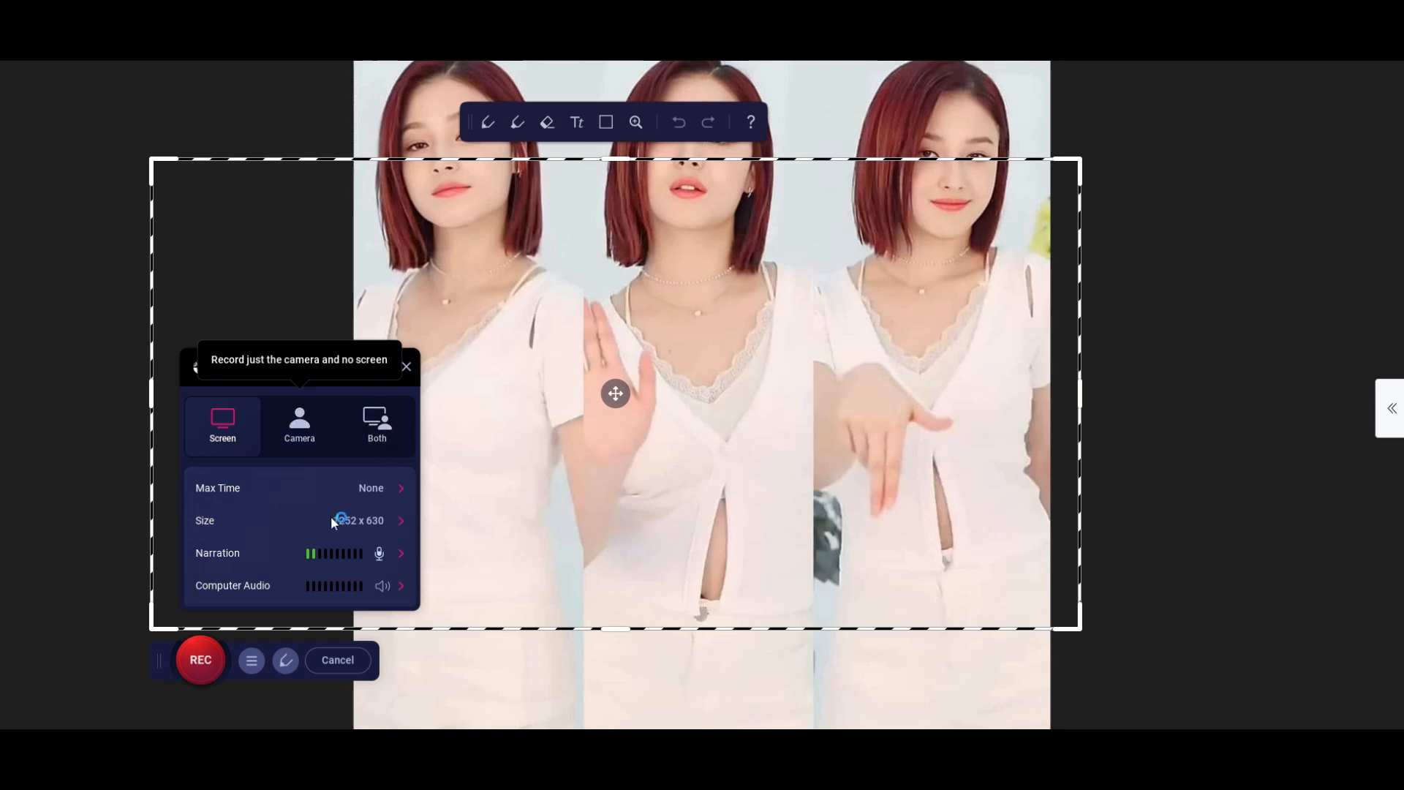
{"action": "left_click", "coordinate": [401, 488]}
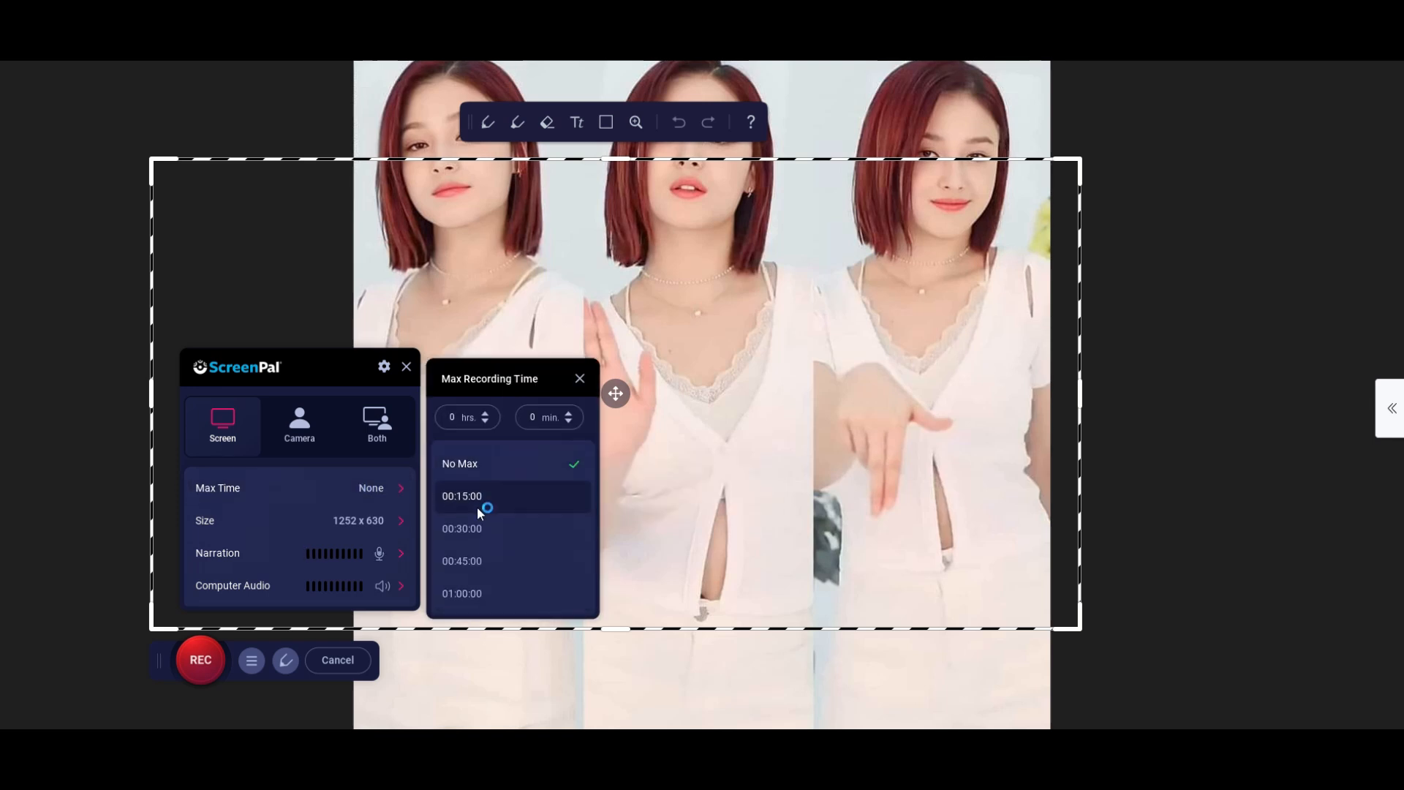
{"action": "left_click", "coordinate": [403, 489]}
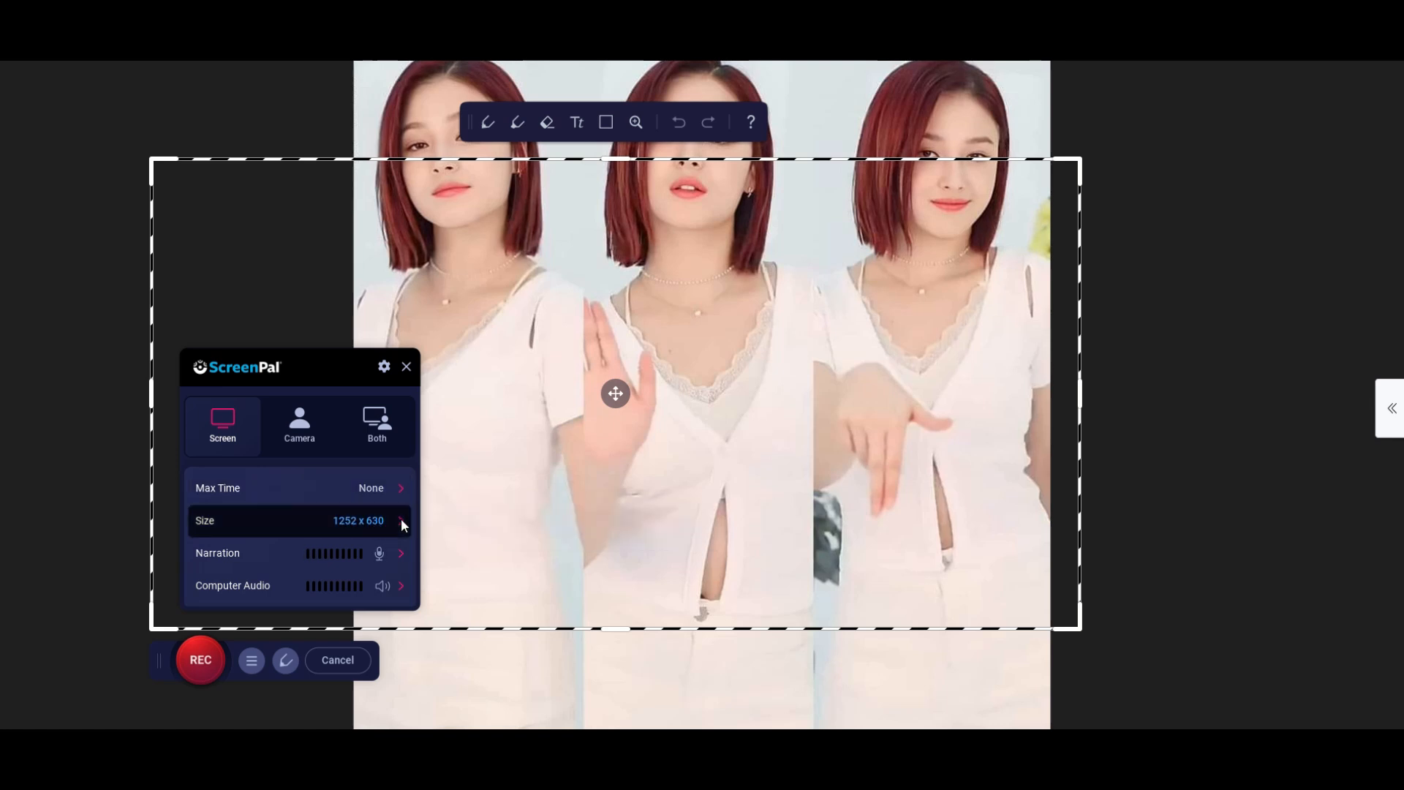
{"action": "left_click", "coordinate": [400, 520]}
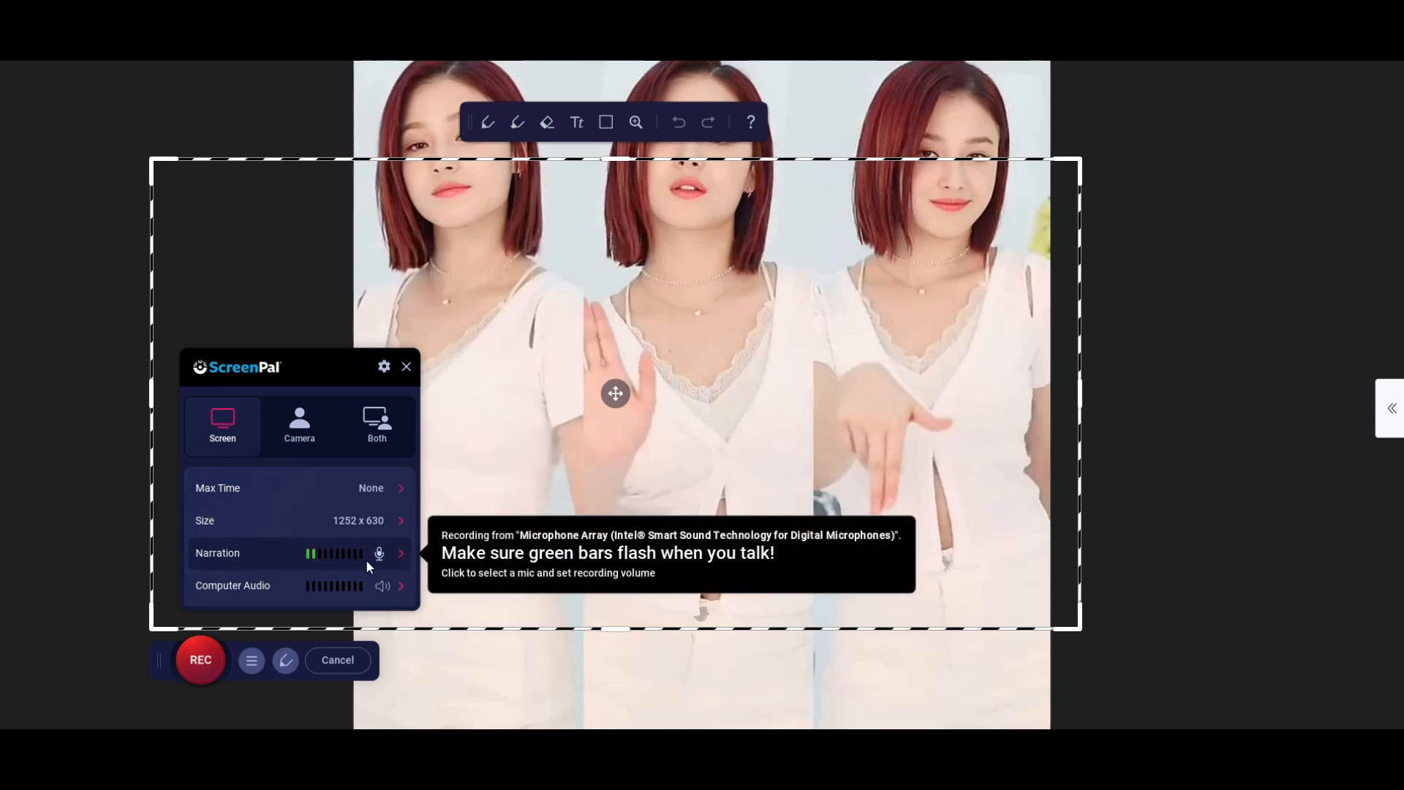
Examine the microphone choices available for the recorder's narration.
{"action": "left_click", "coordinate": [405, 554]}
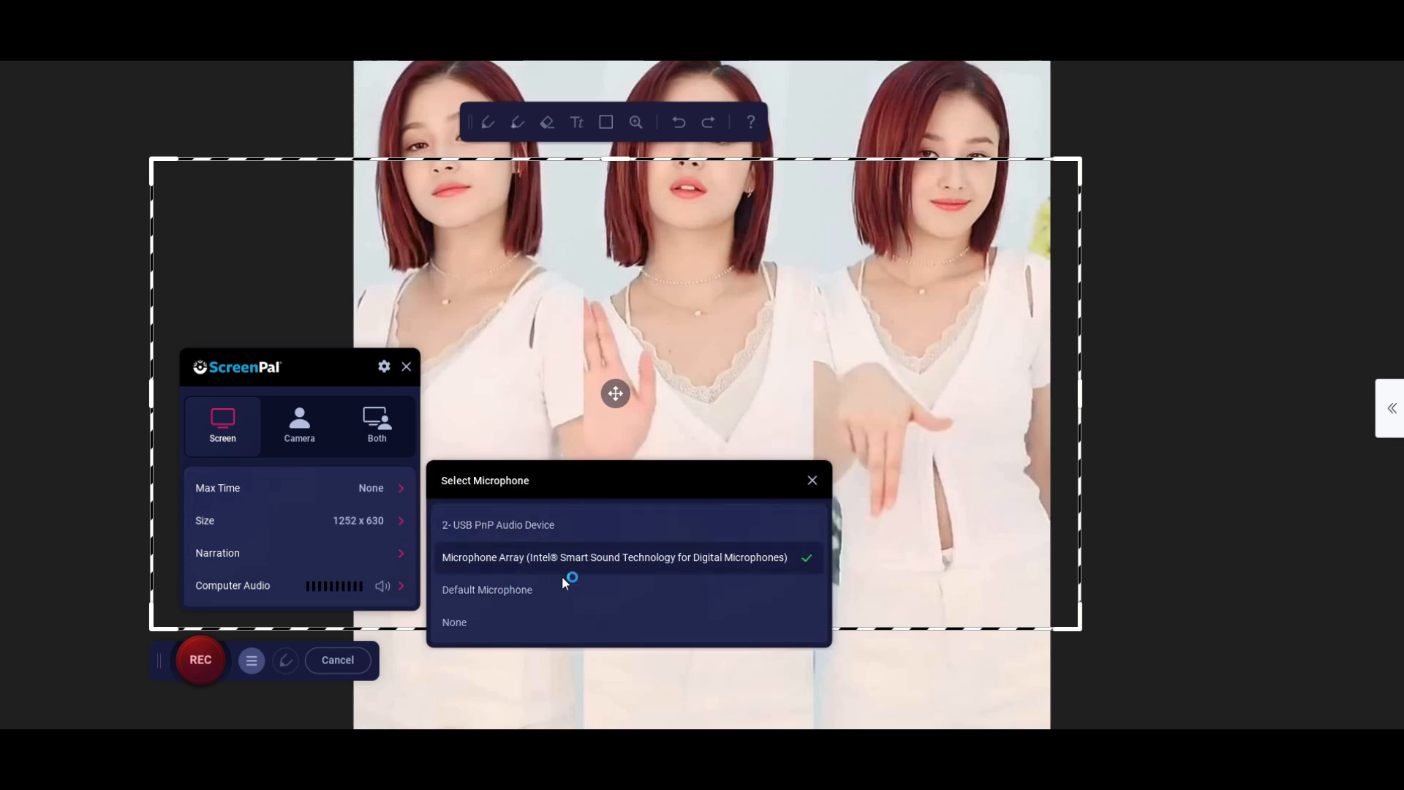
{"action": "left_click", "coordinate": [442, 589]}
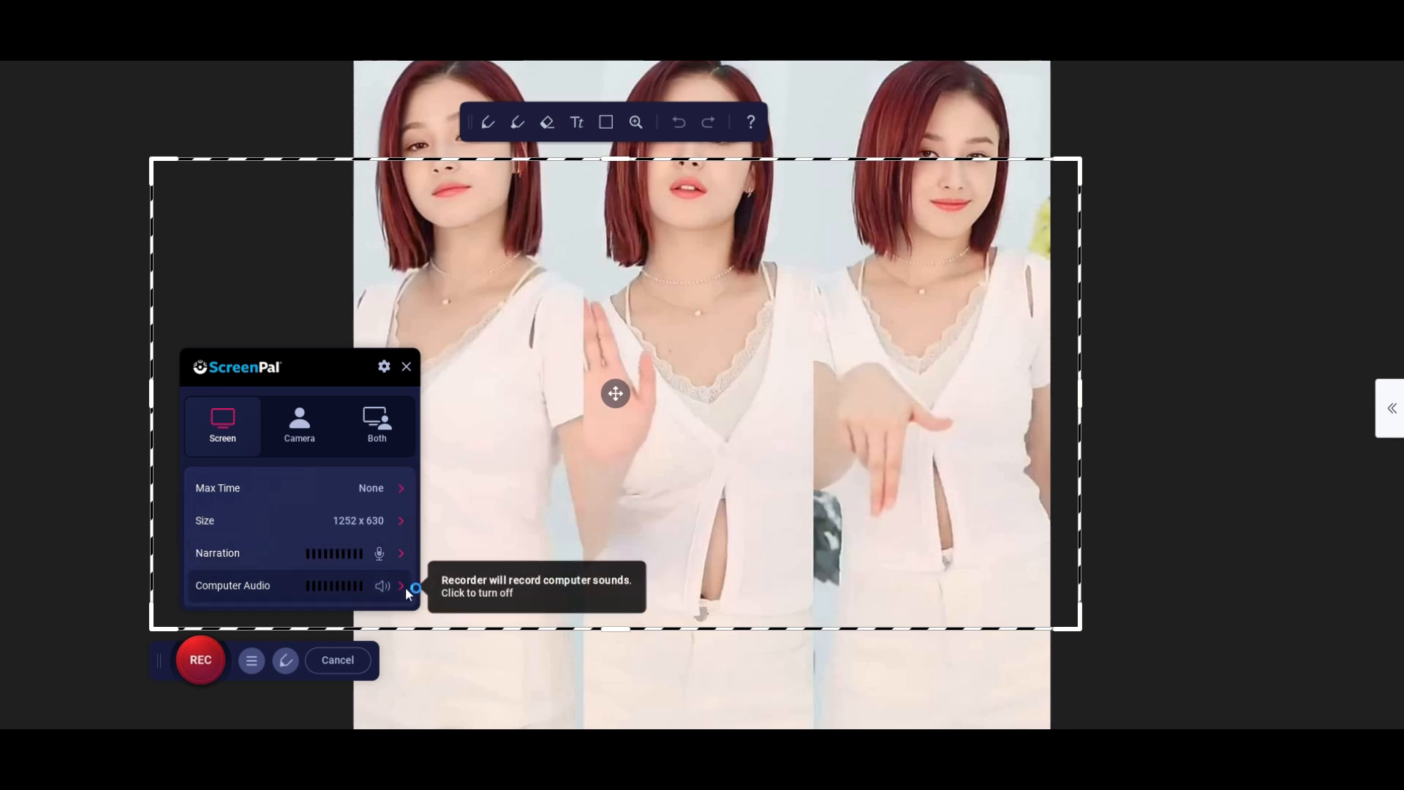
{"action": "left_click", "coordinate": [401, 553]}
Check the option for recording computer sounds, then hide the recorder's settings and drawing tools.
{"action": "left_click", "coordinate": [401, 588]}
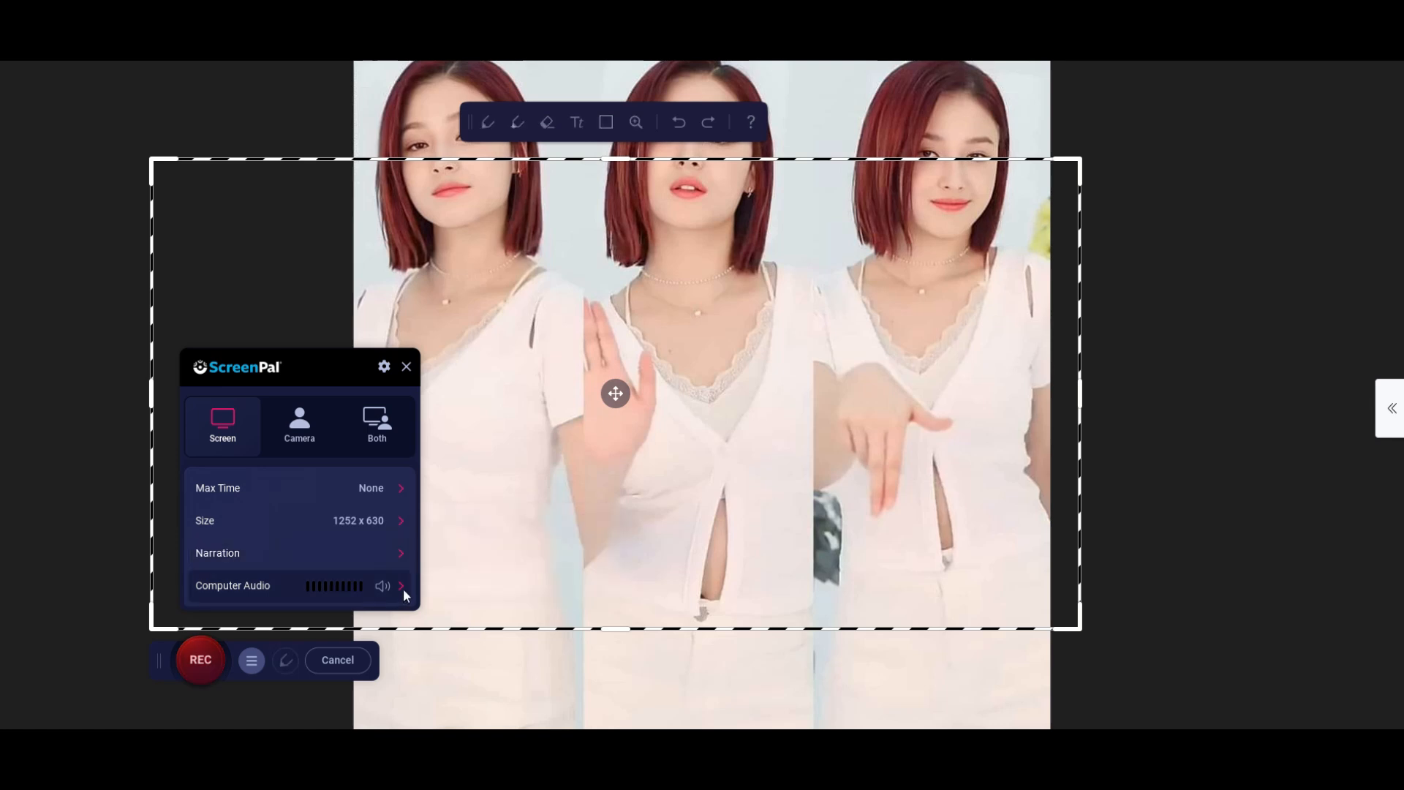
{"action": "left_click", "coordinate": [405, 586]}
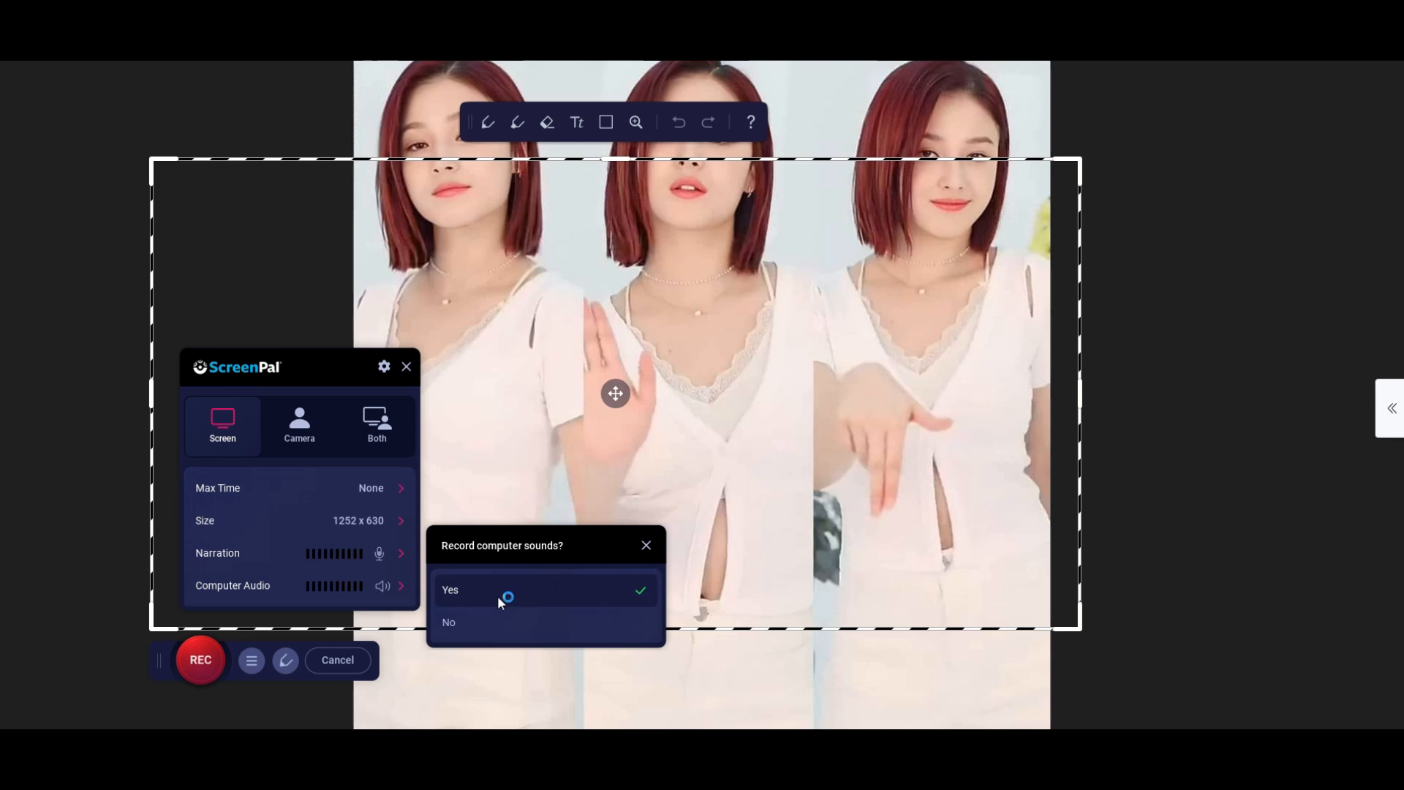
{"action": "left_click", "coordinate": [404, 588]}
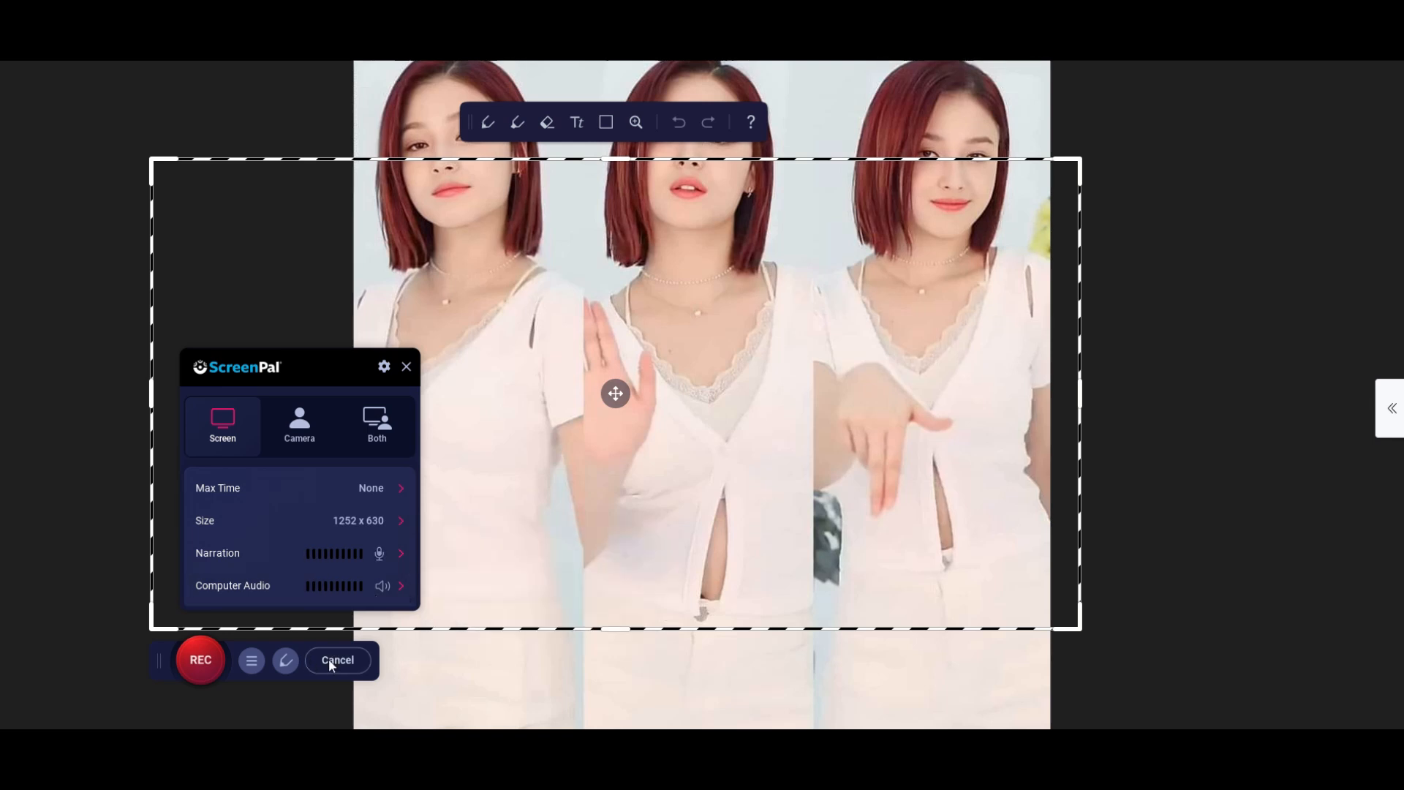
{"action": "left_click", "coordinate": [250, 660]}
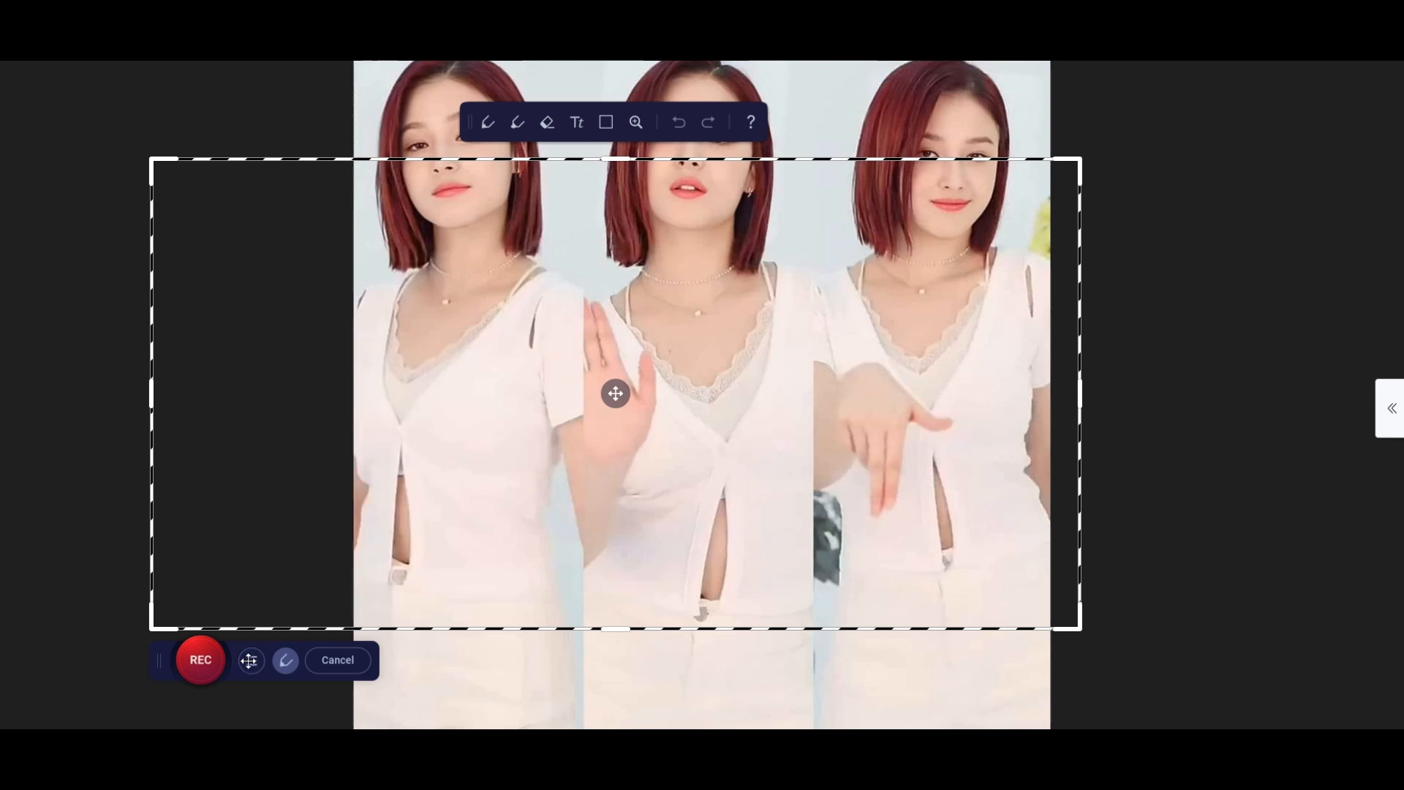
{"action": "left_click", "coordinate": [288, 661]}
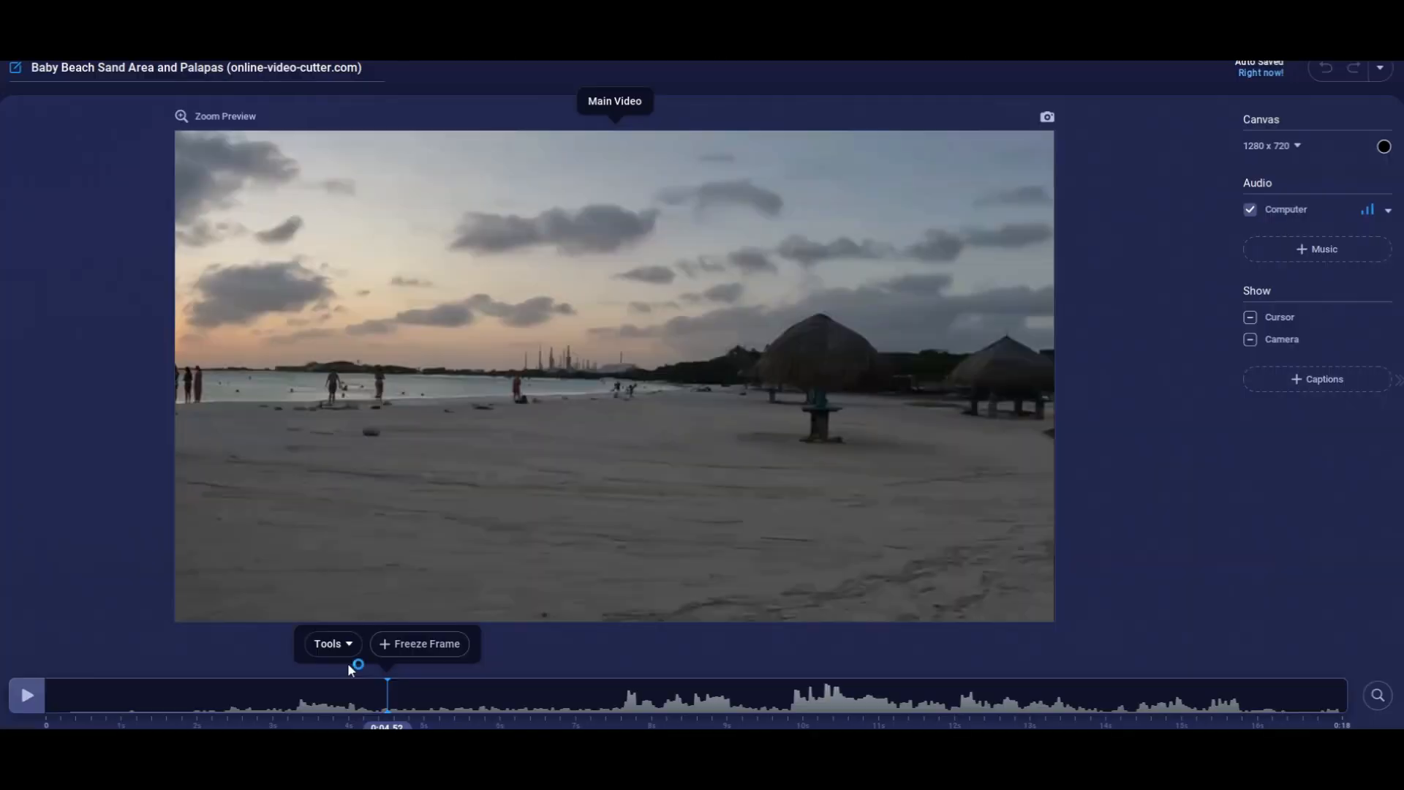
{"action": "left_click", "coordinate": [349, 664]}
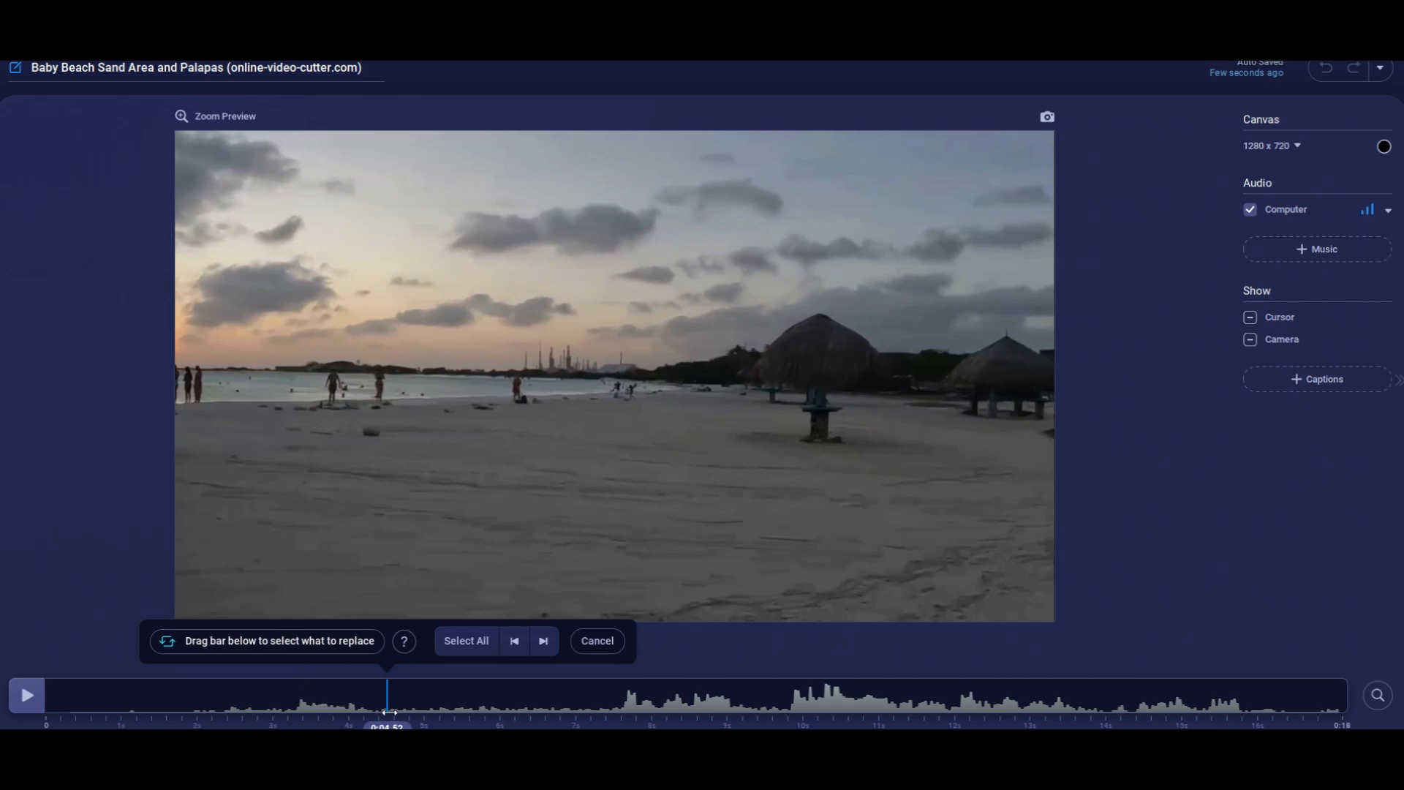
{"action": "mouse_move", "coordinate": [389, 712]}
{"action": "left_mouse_down"}
{"action": "mouse_move", "coordinate": [220, 721]}
{"action": "mouse_move", "coordinate": [407, 720]}
{"action": "mouse_move", "coordinate": [368, 725]}
{"action": "left_mouse_up"}
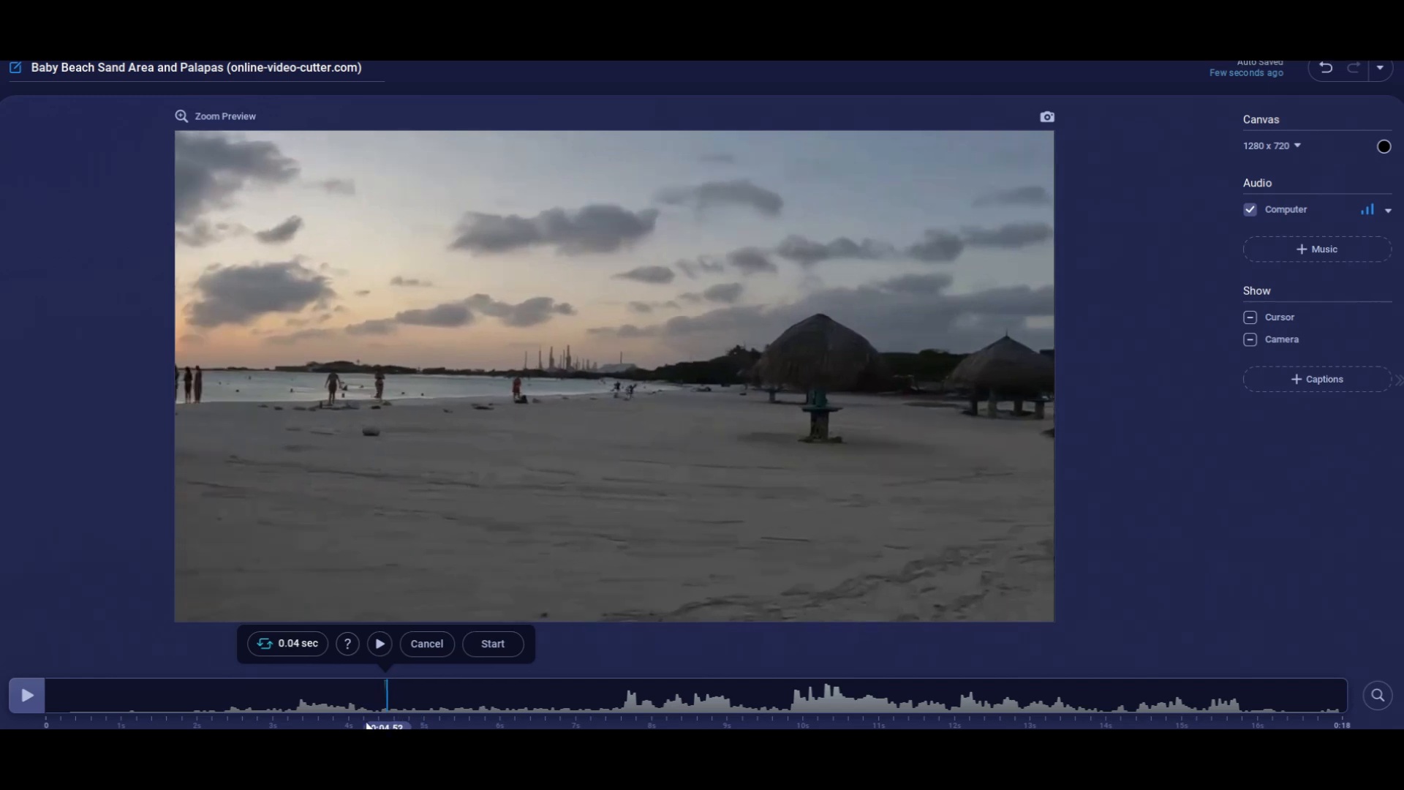
{"action": "left_click", "coordinate": [71, 716]}
{"action": "left_click", "coordinate": [427, 648]}
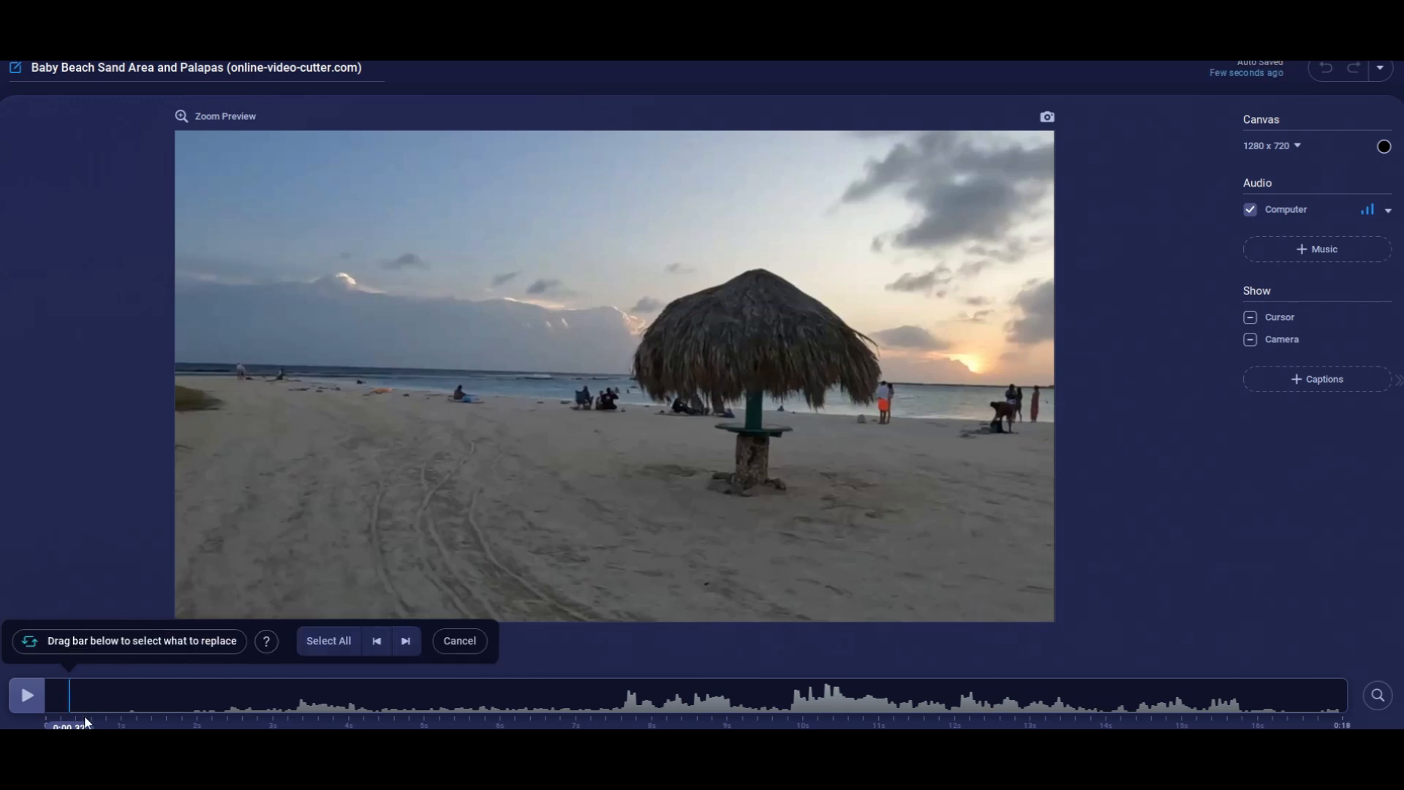
Replace the video section from 0:00.32 to 0:01.96 with the ReVideo offer page footage and play the result.
{"action": "left_click_drag", "start_coordinate": [68, 724], "coordinate": [195, 715]}
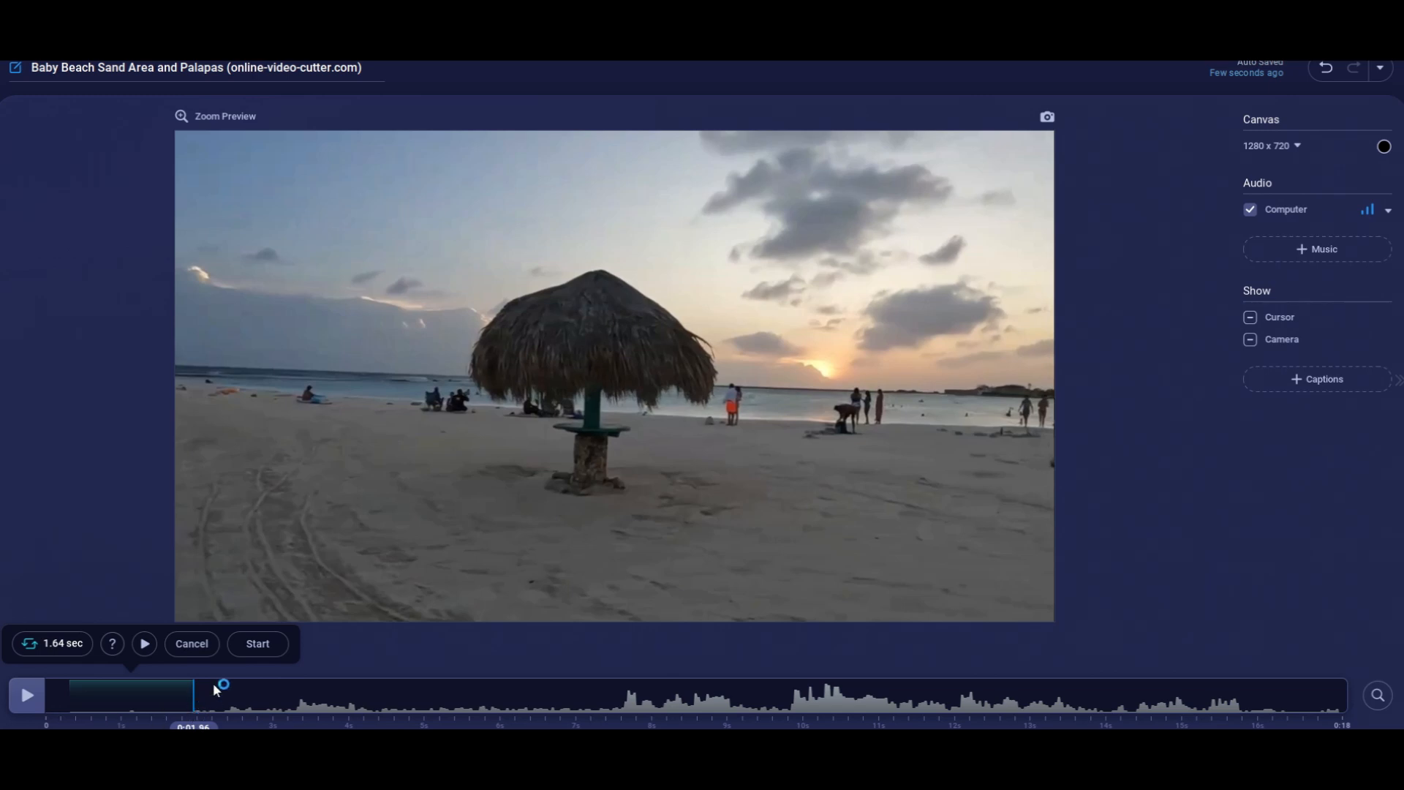
{"action": "left_click", "coordinate": [258, 650]}
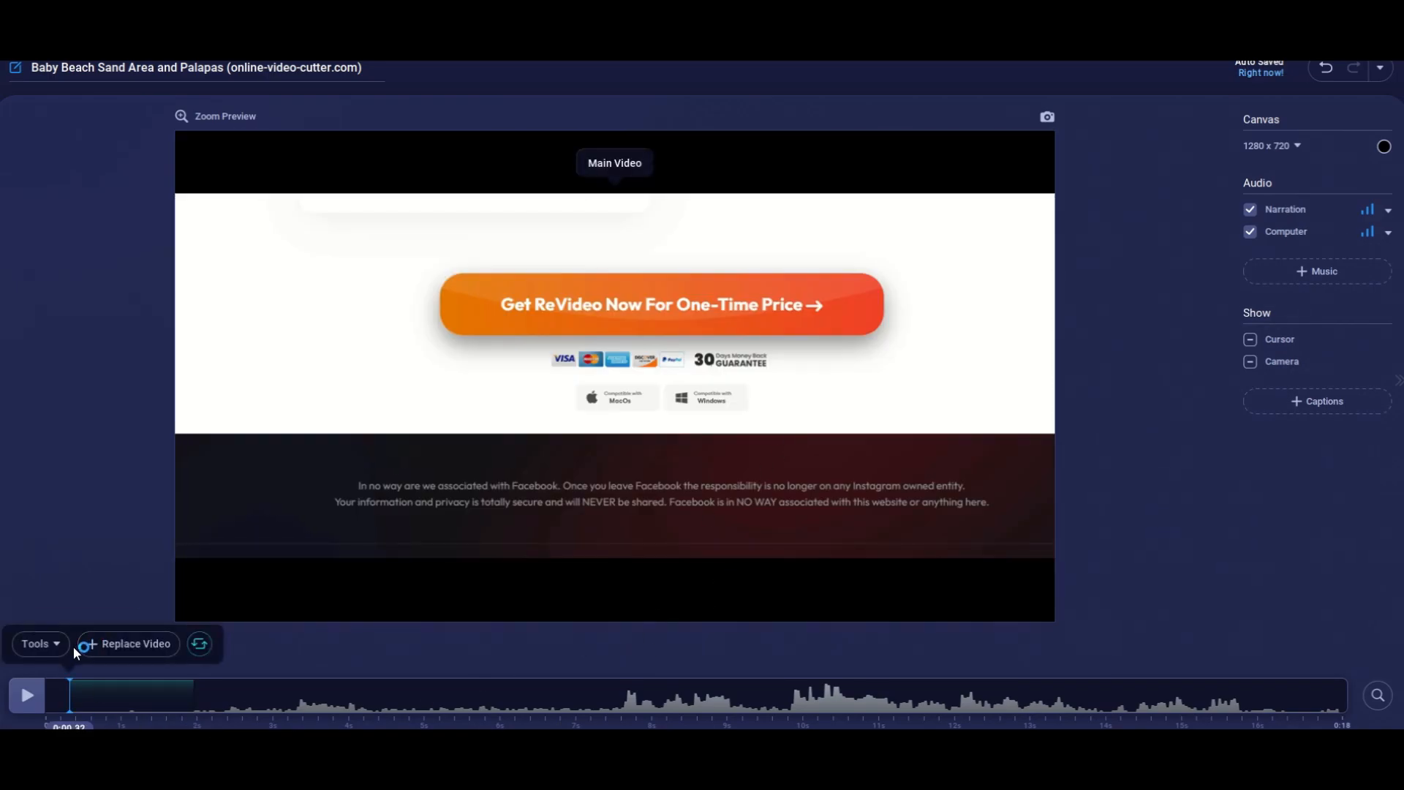
{"action": "key", "text": "space"}
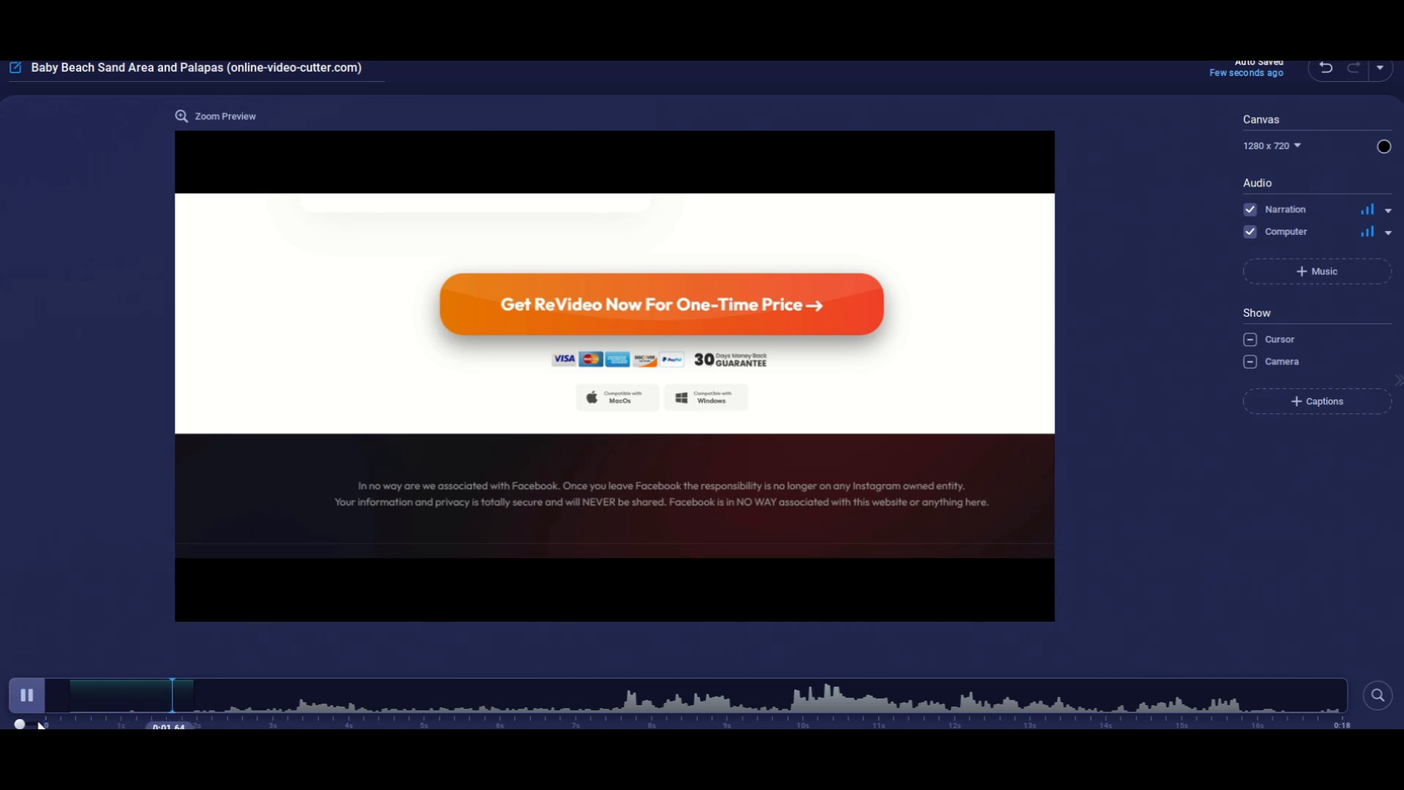
{"action": "key", "text": "space"}
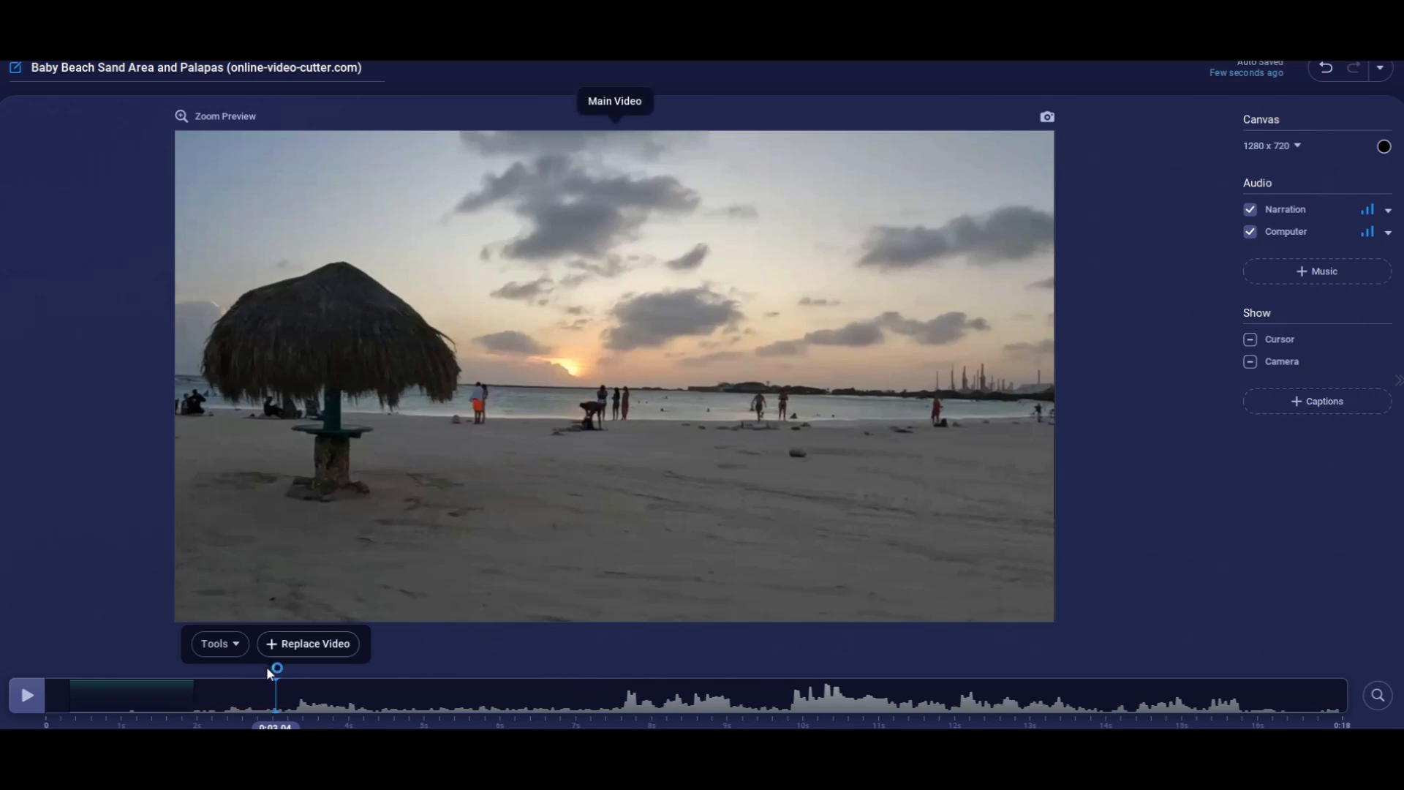
Freeze the section from 0:03.04 to 0:05.08 on its end frame and play it back from 0:02.40.
{"action": "left_click", "coordinate": [235, 661]}
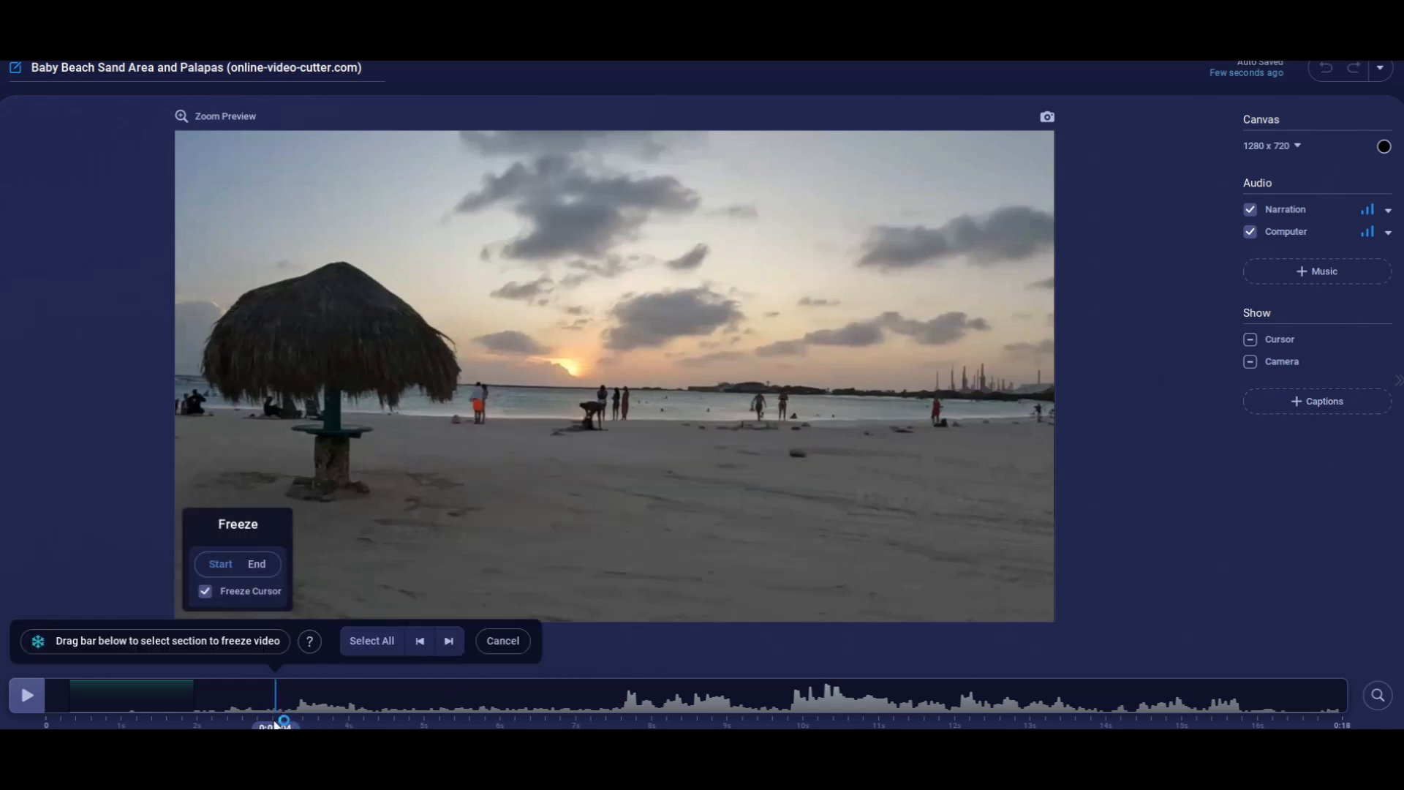
{"action": "left_click_drag", "start_coordinate": [274, 720], "coordinate": [428, 726]}
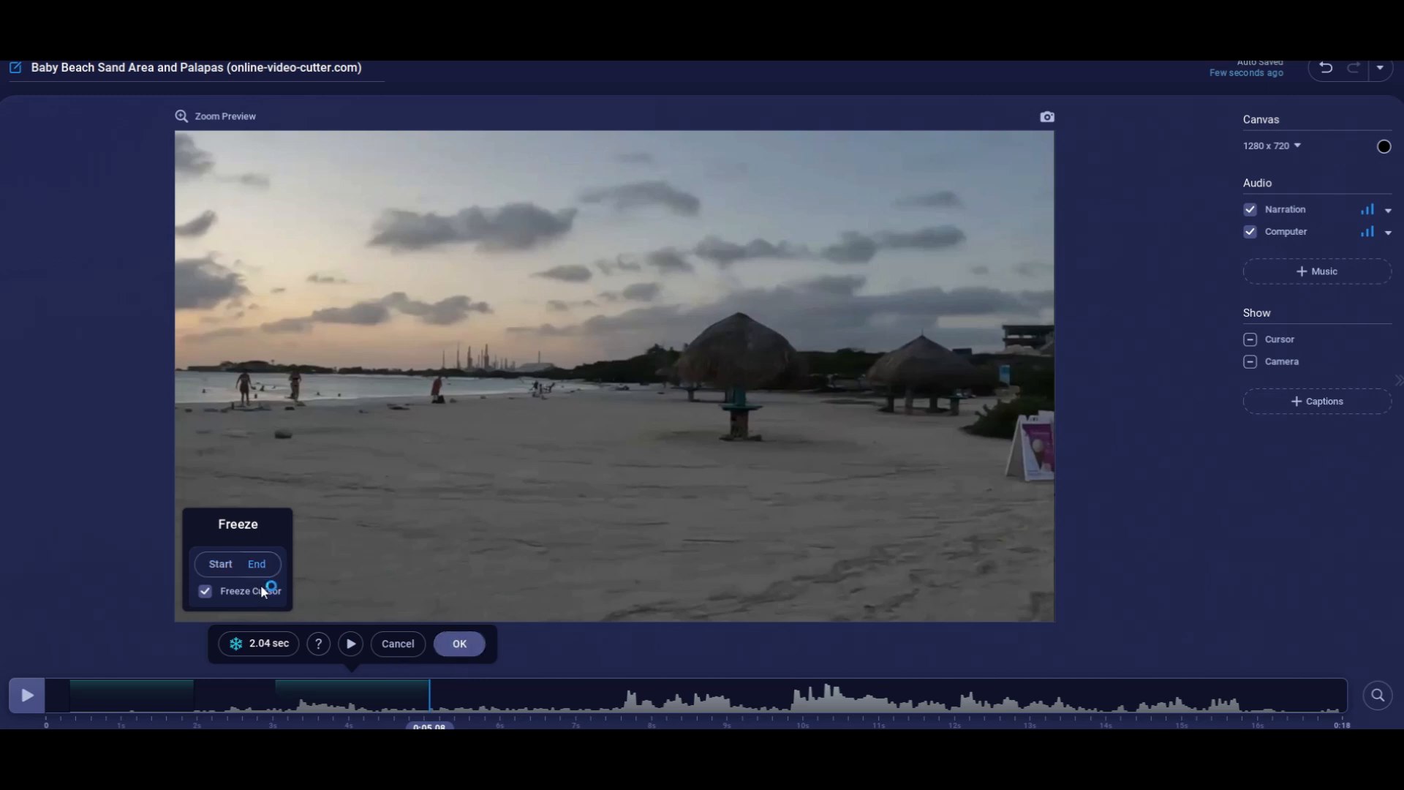
{"action": "left_click", "coordinate": [460, 646]}
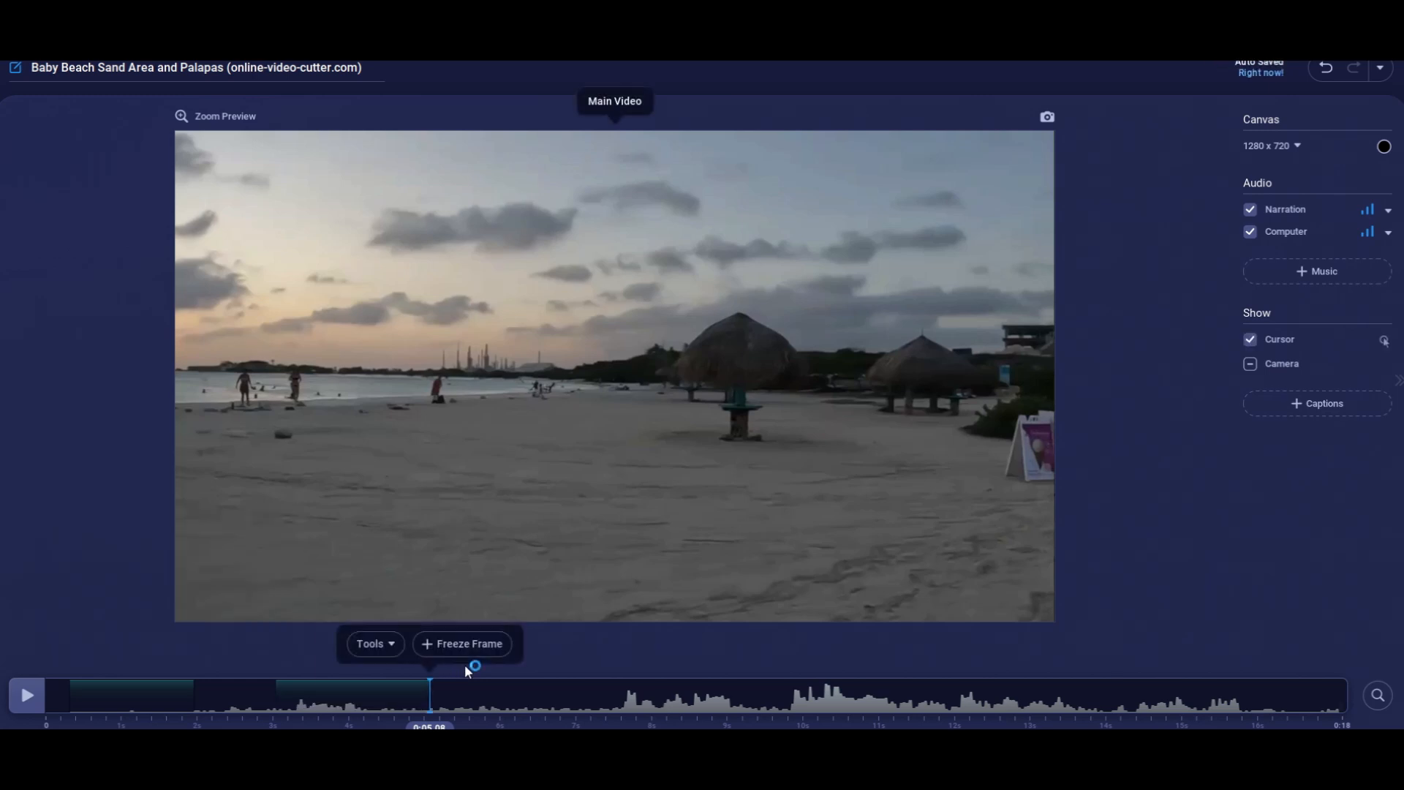
{"action": "left_click", "coordinate": [227, 704]}
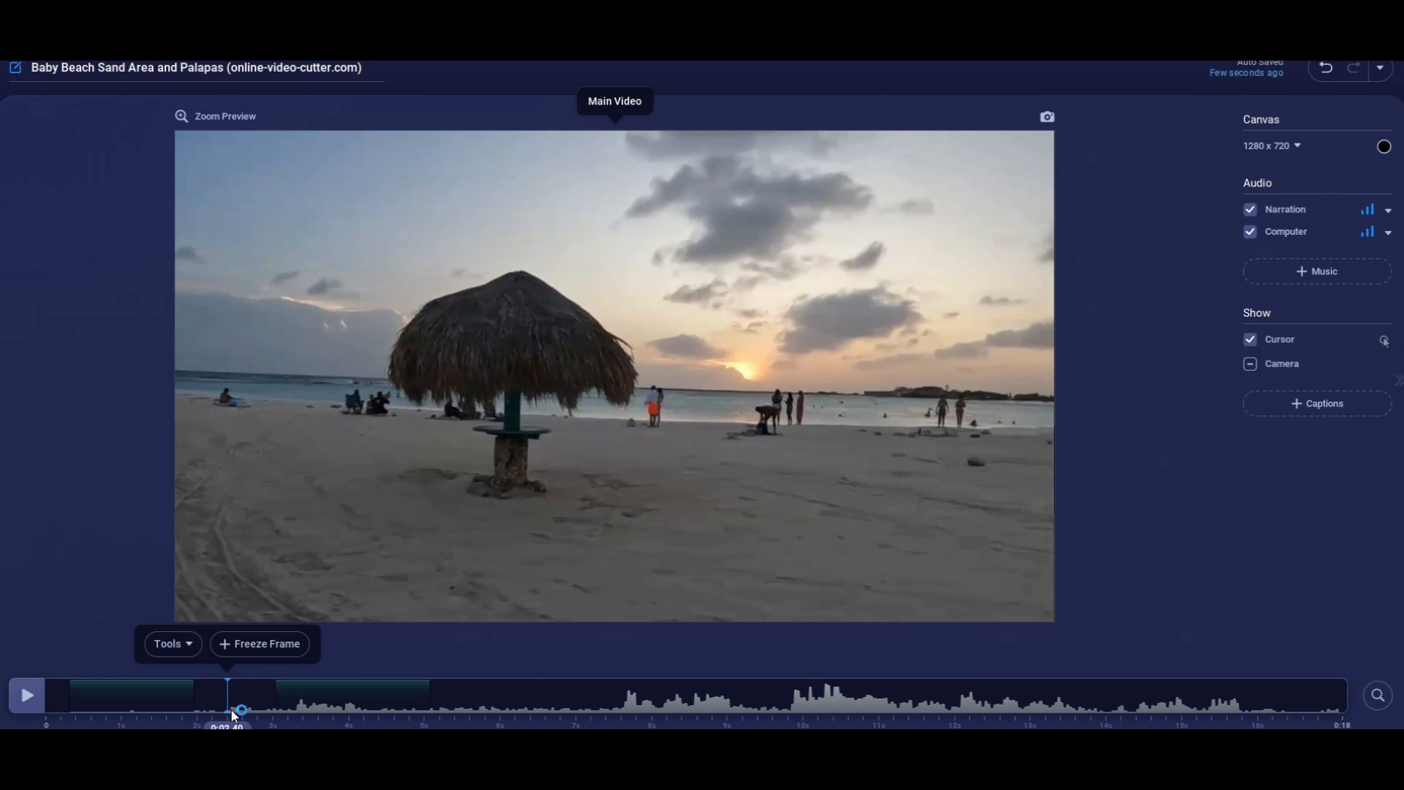
{"action": "key", "text": "space"}
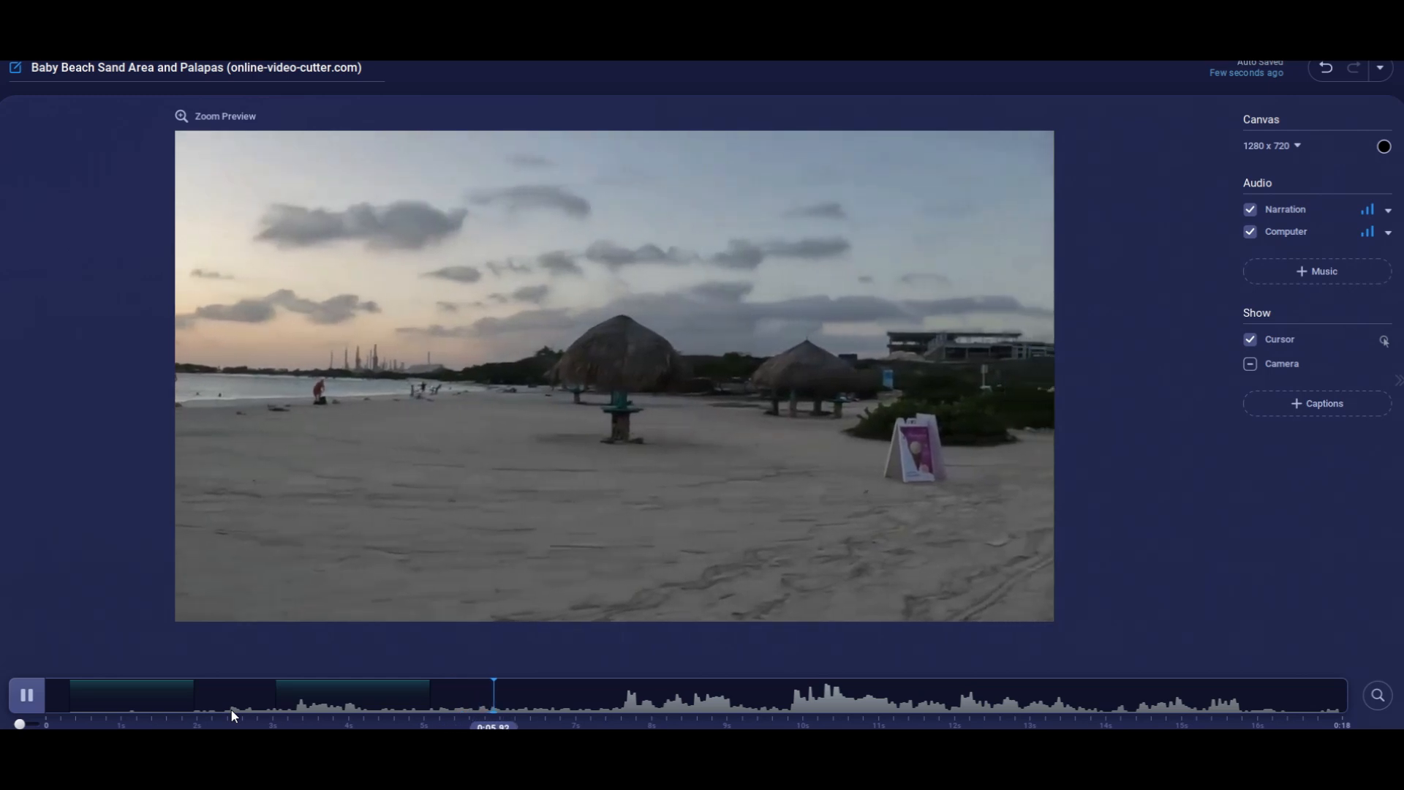
{"action": "key", "text": "space"}
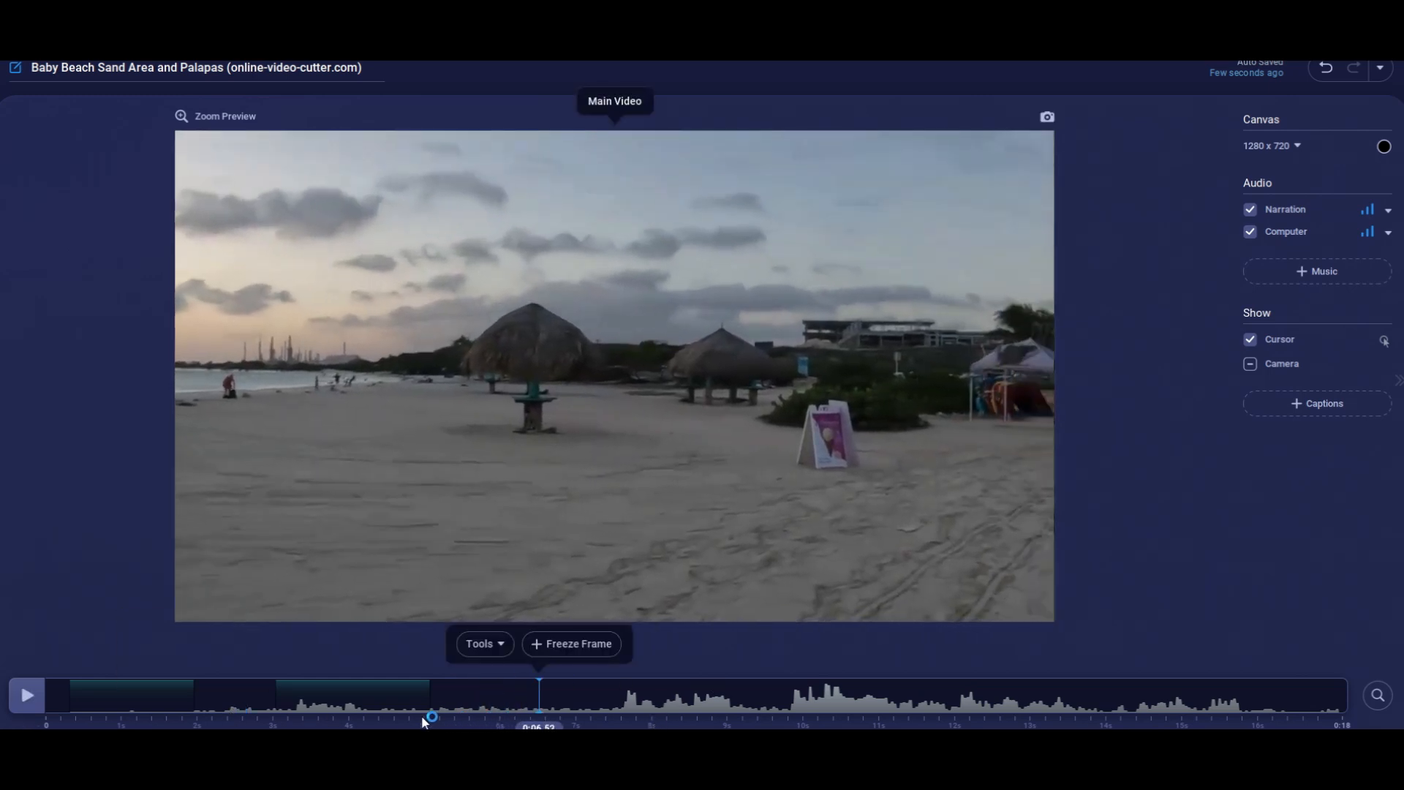
Try an image overlay of the eye-direction chart at 0:06.52 and discard it.
{"action": "left_click", "coordinate": [502, 647]}
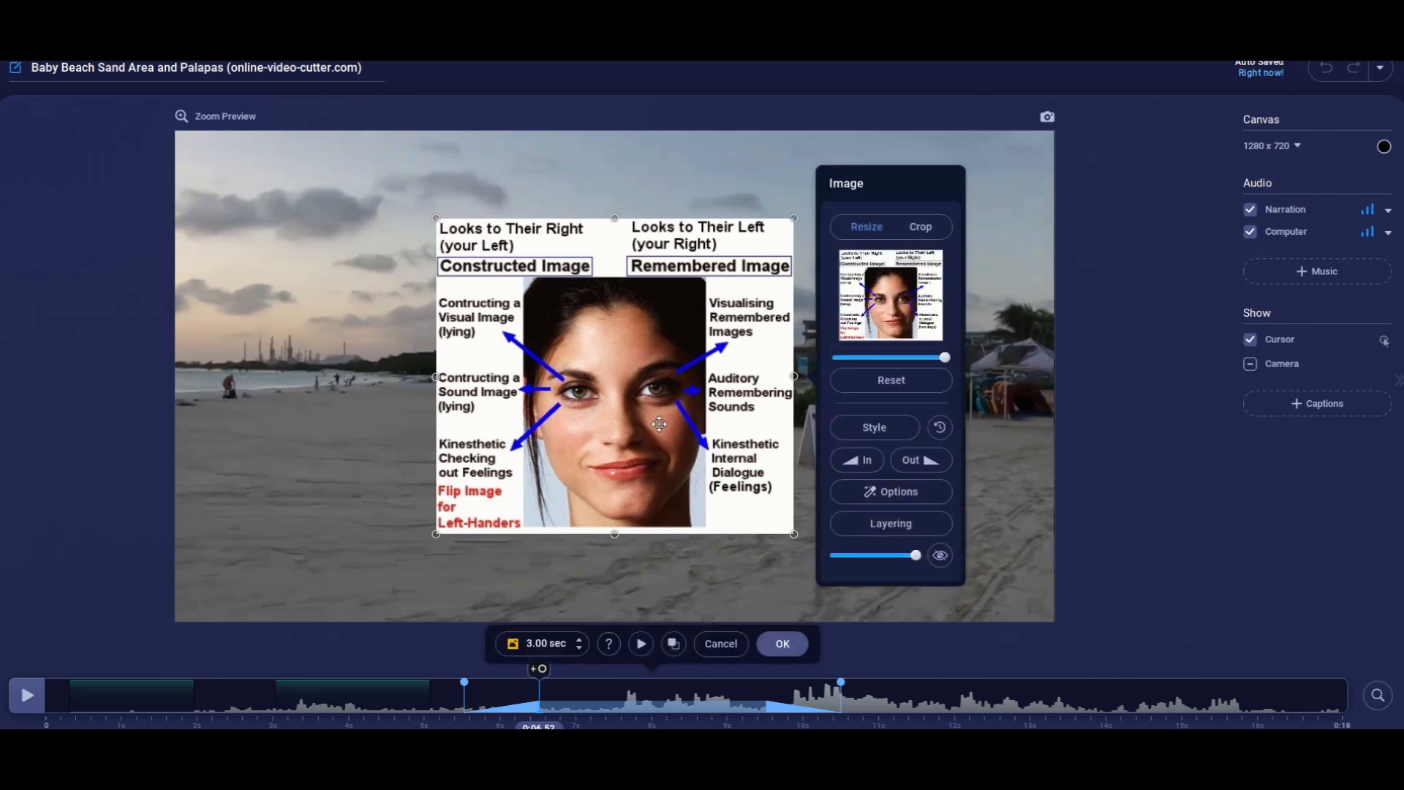
{"action": "left_click", "coordinate": [721, 644]}
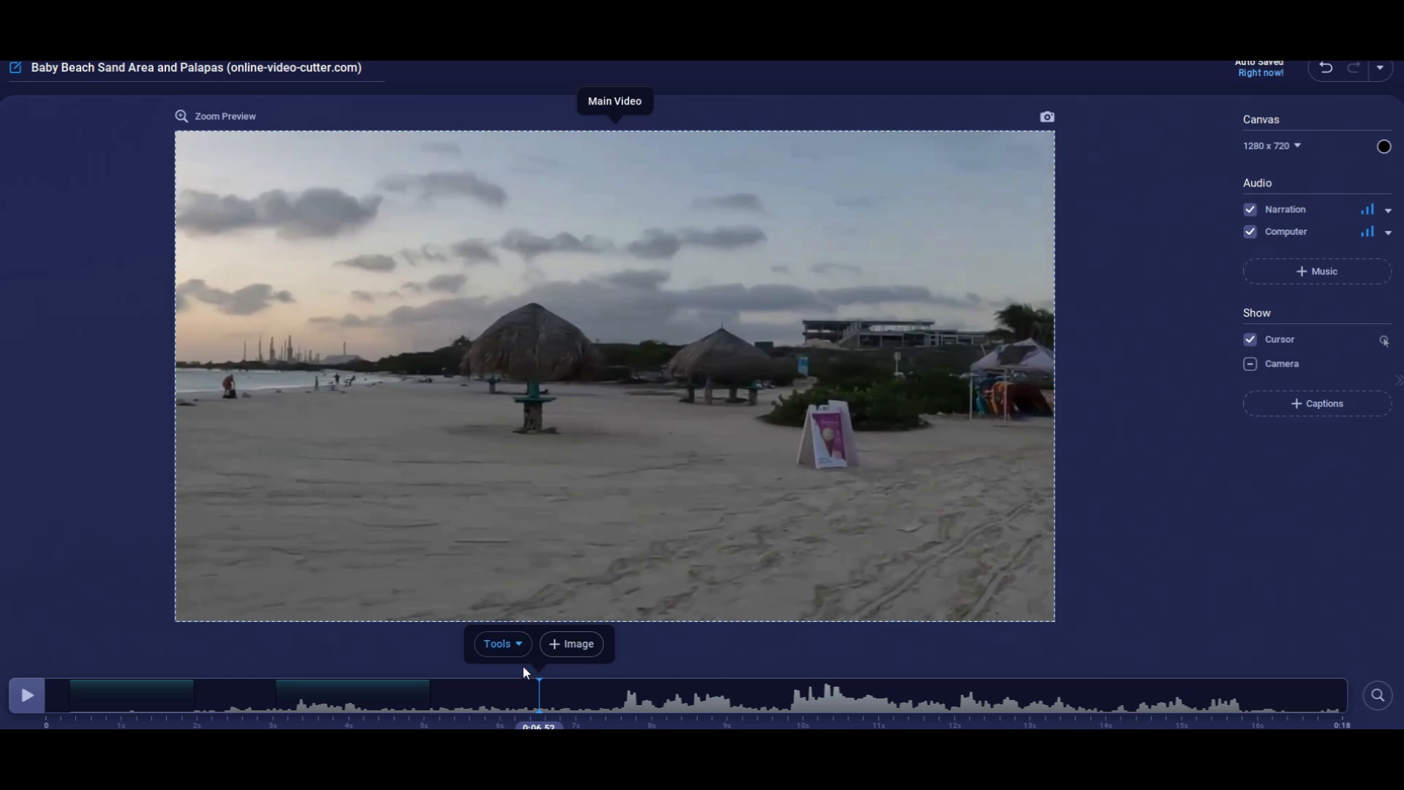
Add a blur area at 0:06.52, move it over the sign on the beach, and shrink it to fit closely.
{"action": "left_click", "coordinate": [525, 644]}
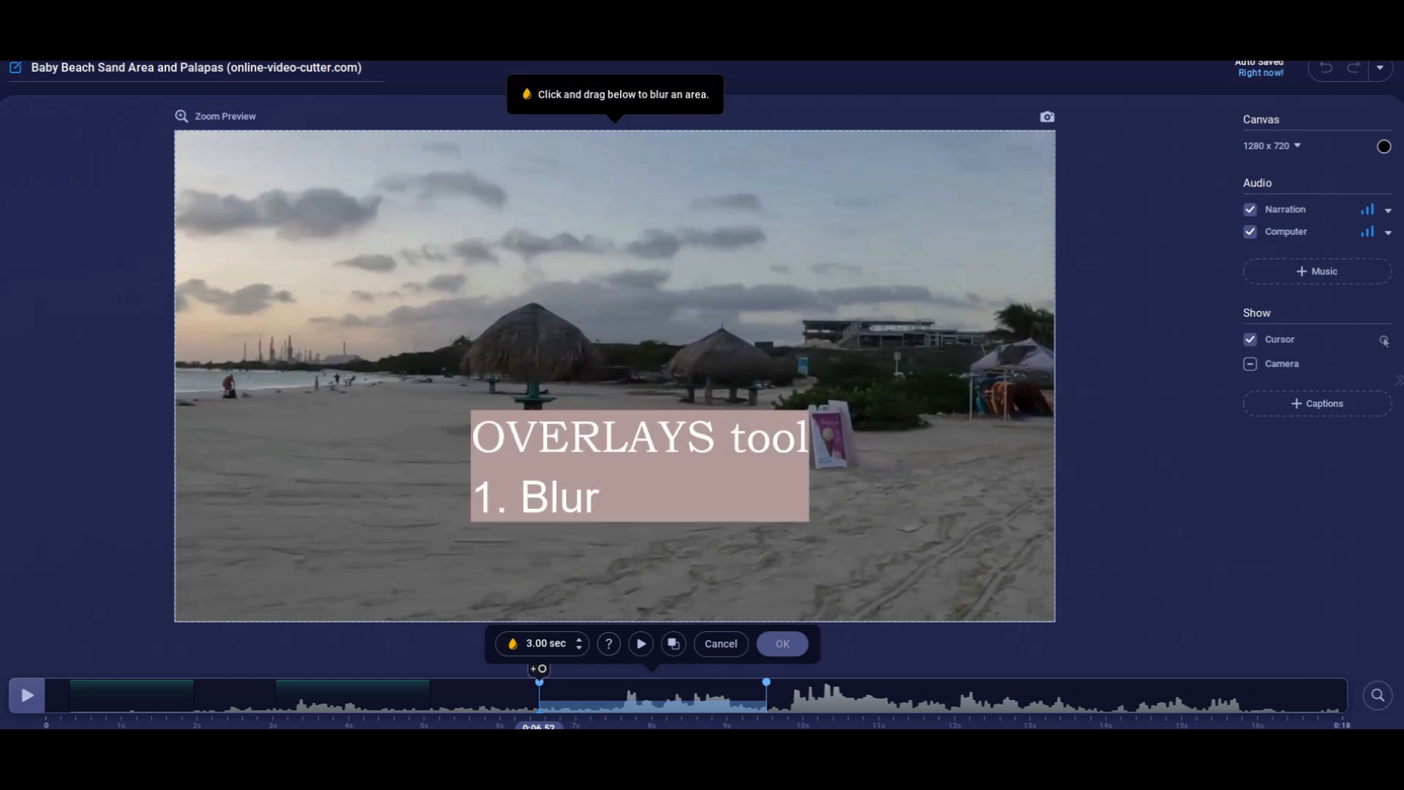
{"action": "left_click_drag", "start_coordinate": [435, 298], "coordinate": [619, 475]}
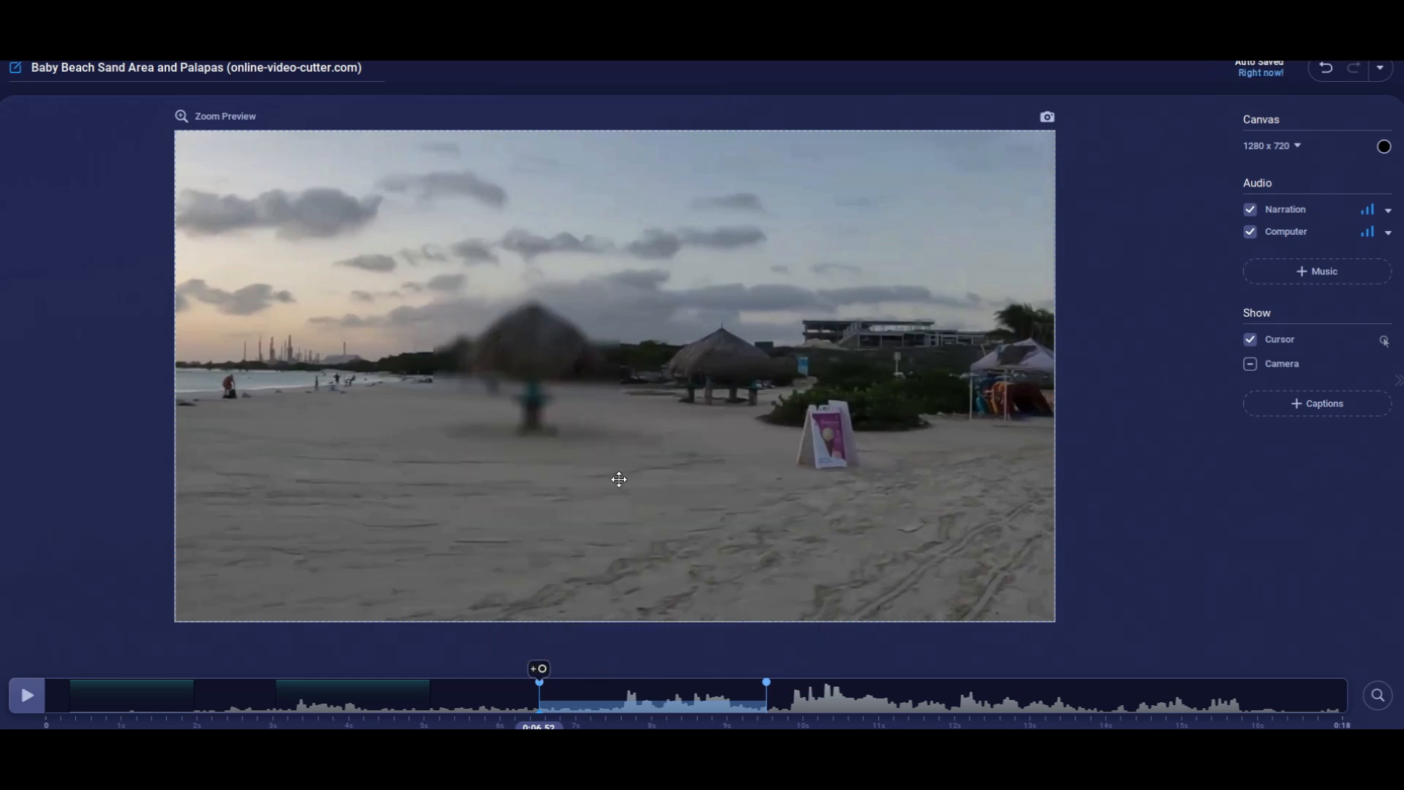
{"action": "left_click_drag", "start_coordinate": [539, 385], "coordinate": [838, 468]}
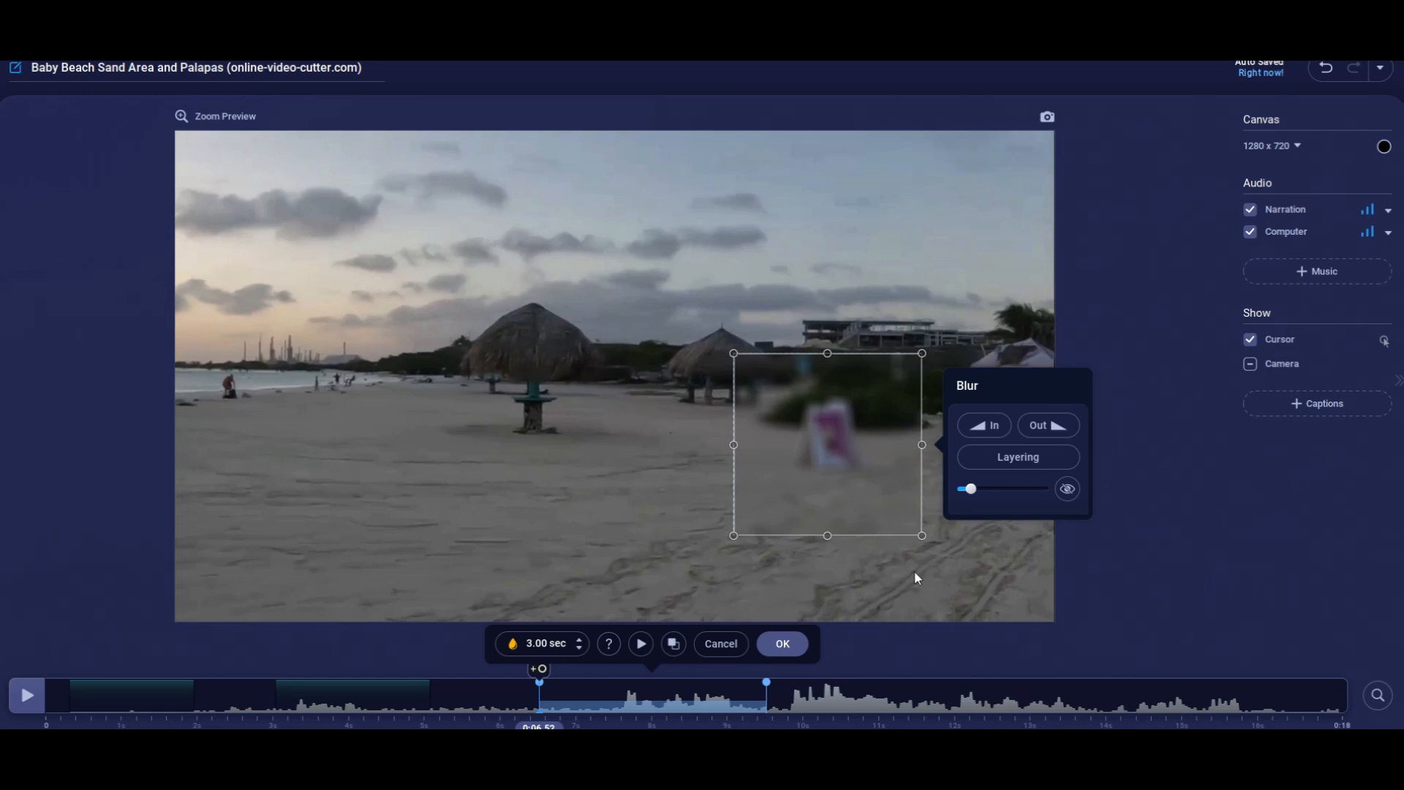
{"action": "left_click_drag", "start_coordinate": [923, 557], "coordinate": [901, 492]}
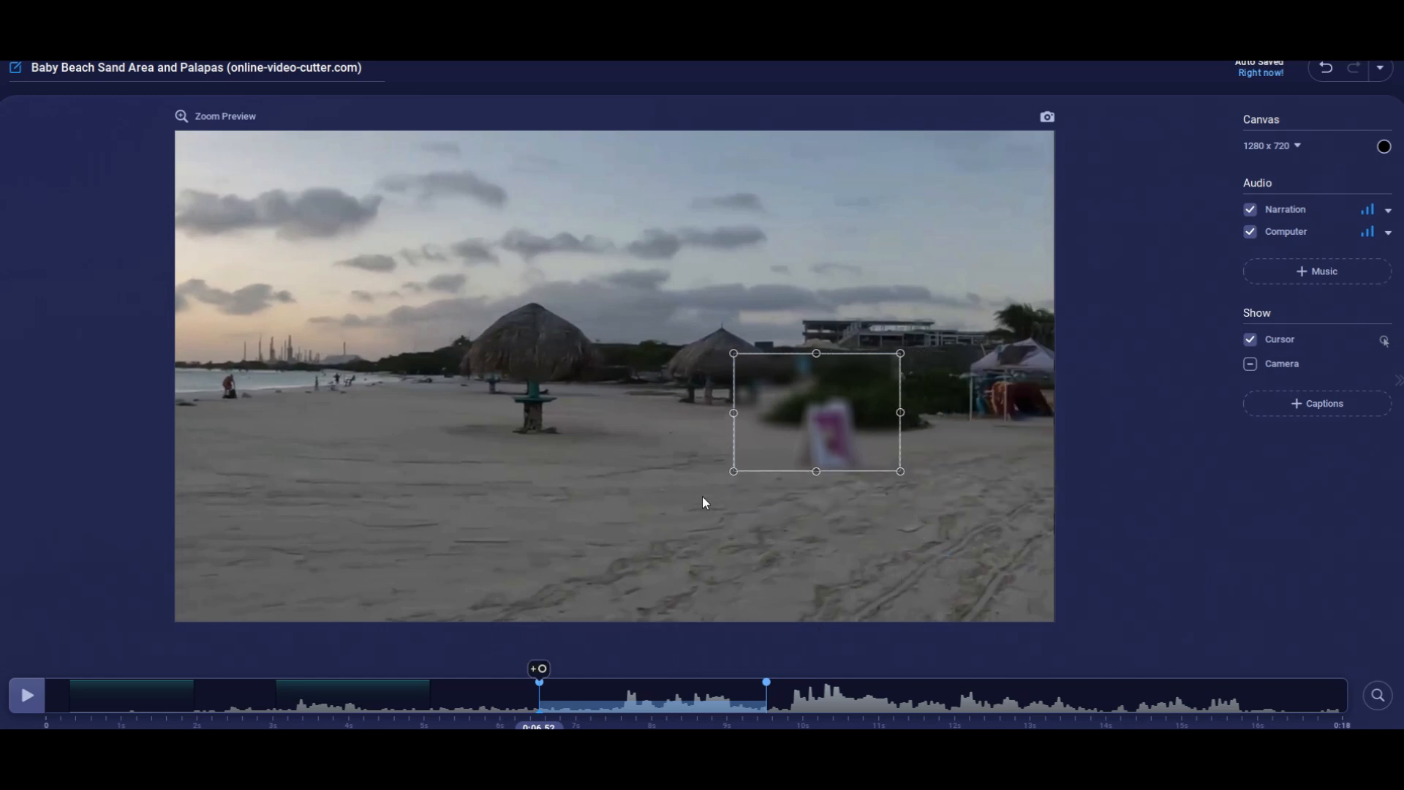
{"action": "left_click_drag", "start_coordinate": [739, 500], "coordinate": [772, 507]}
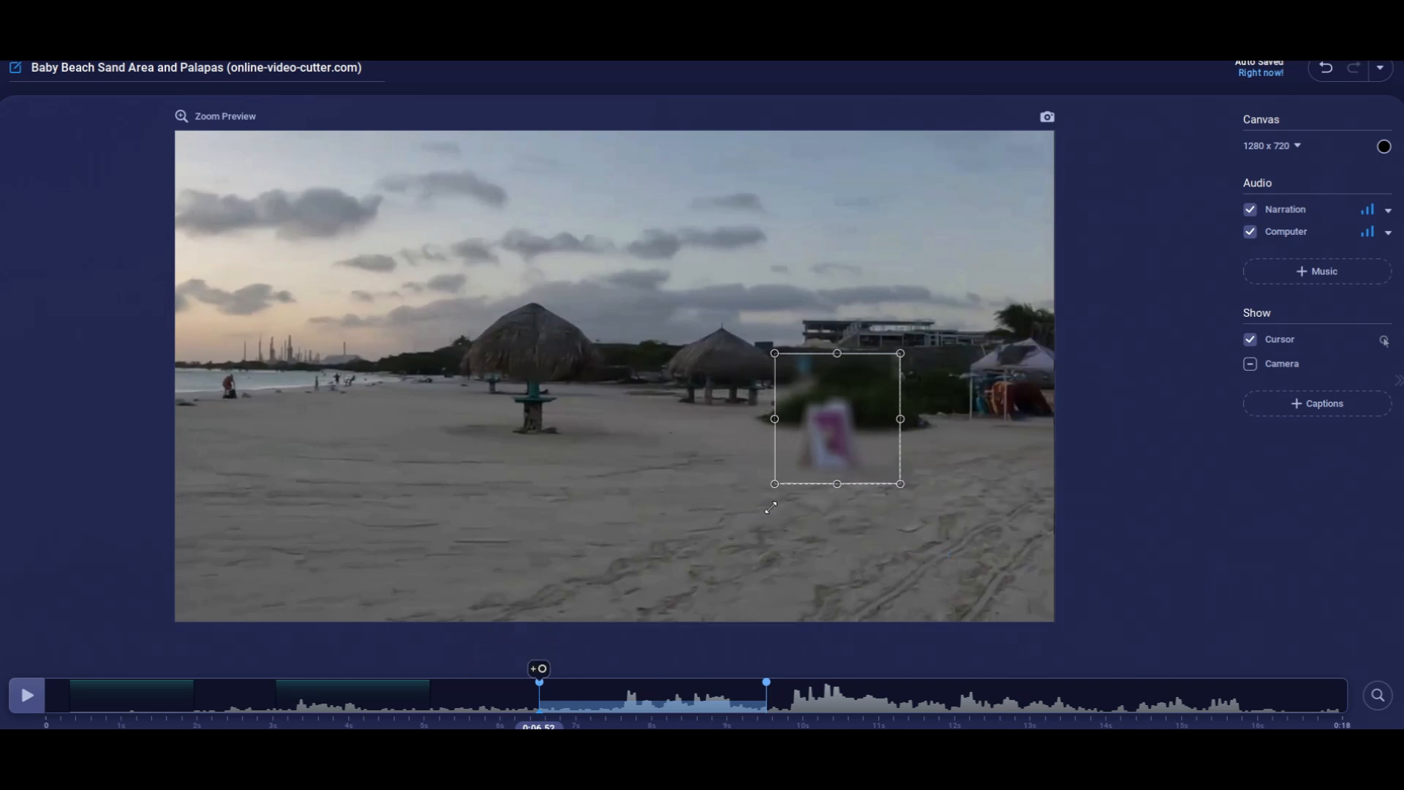
Shorten the blur over the sign to 2.56 sec, strengthen its effect, and apply it.
{"action": "left_click_drag", "start_coordinate": [766, 721], "coordinate": [733, 724]}
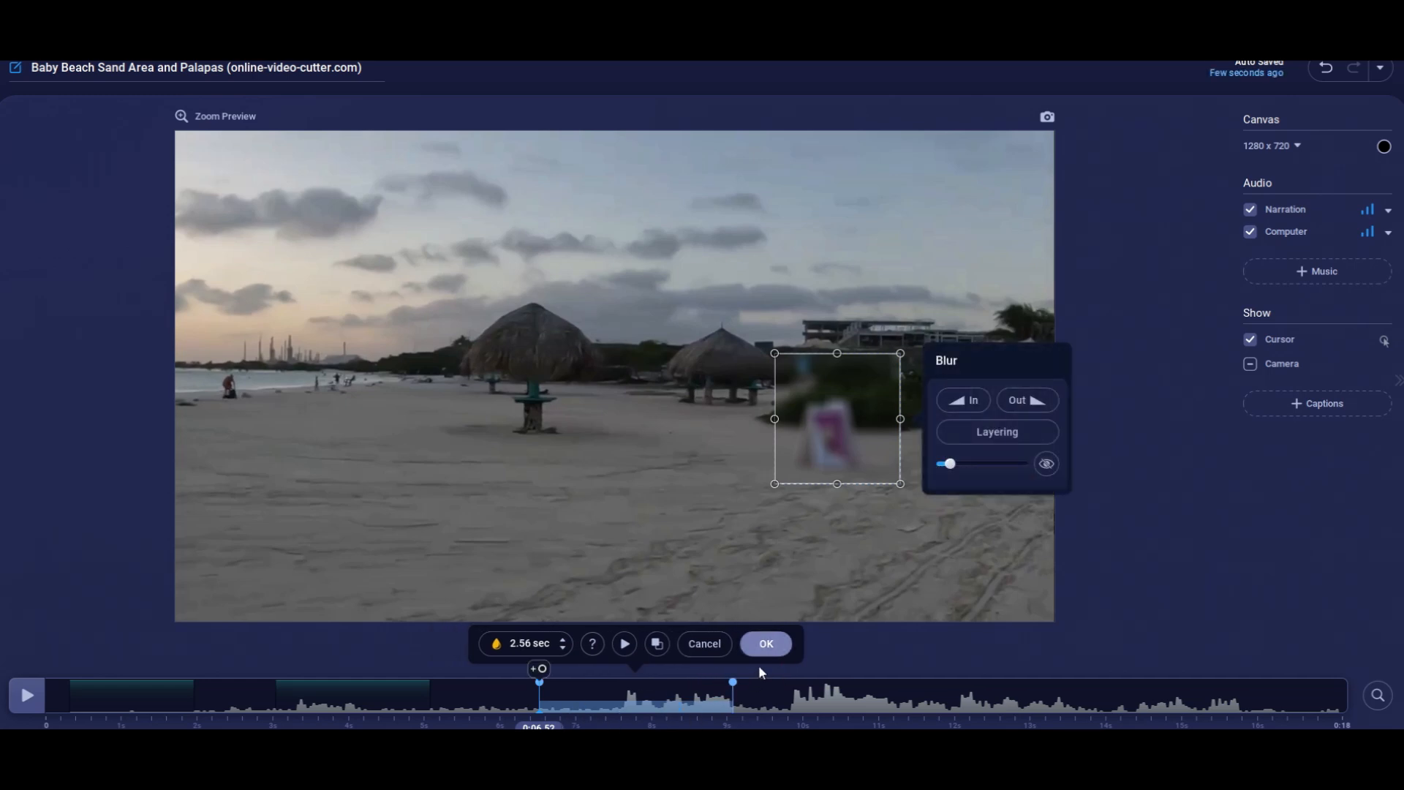
{"action": "left_click_drag", "start_coordinate": [951, 488], "coordinate": [963, 491]}
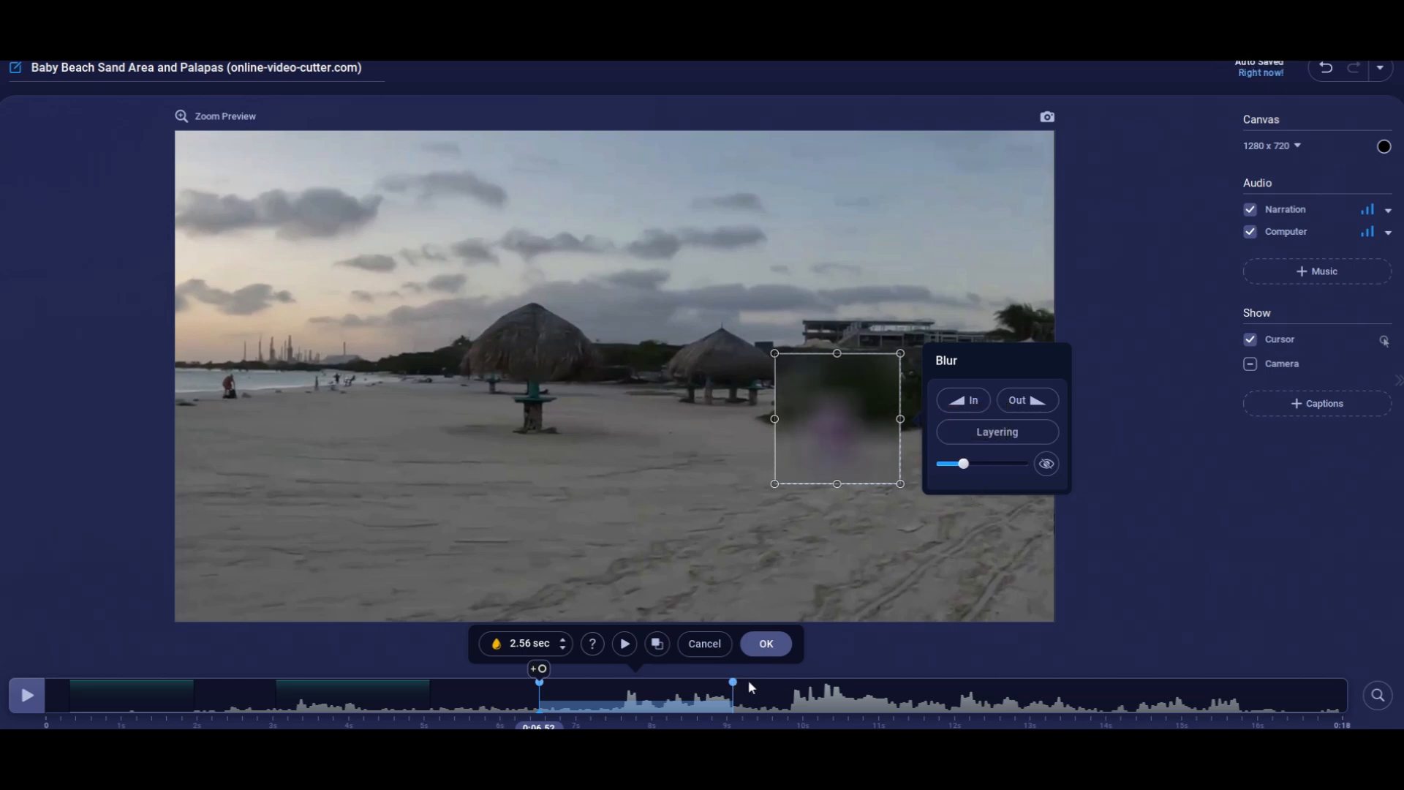
{"action": "left_click", "coordinate": [769, 666]}
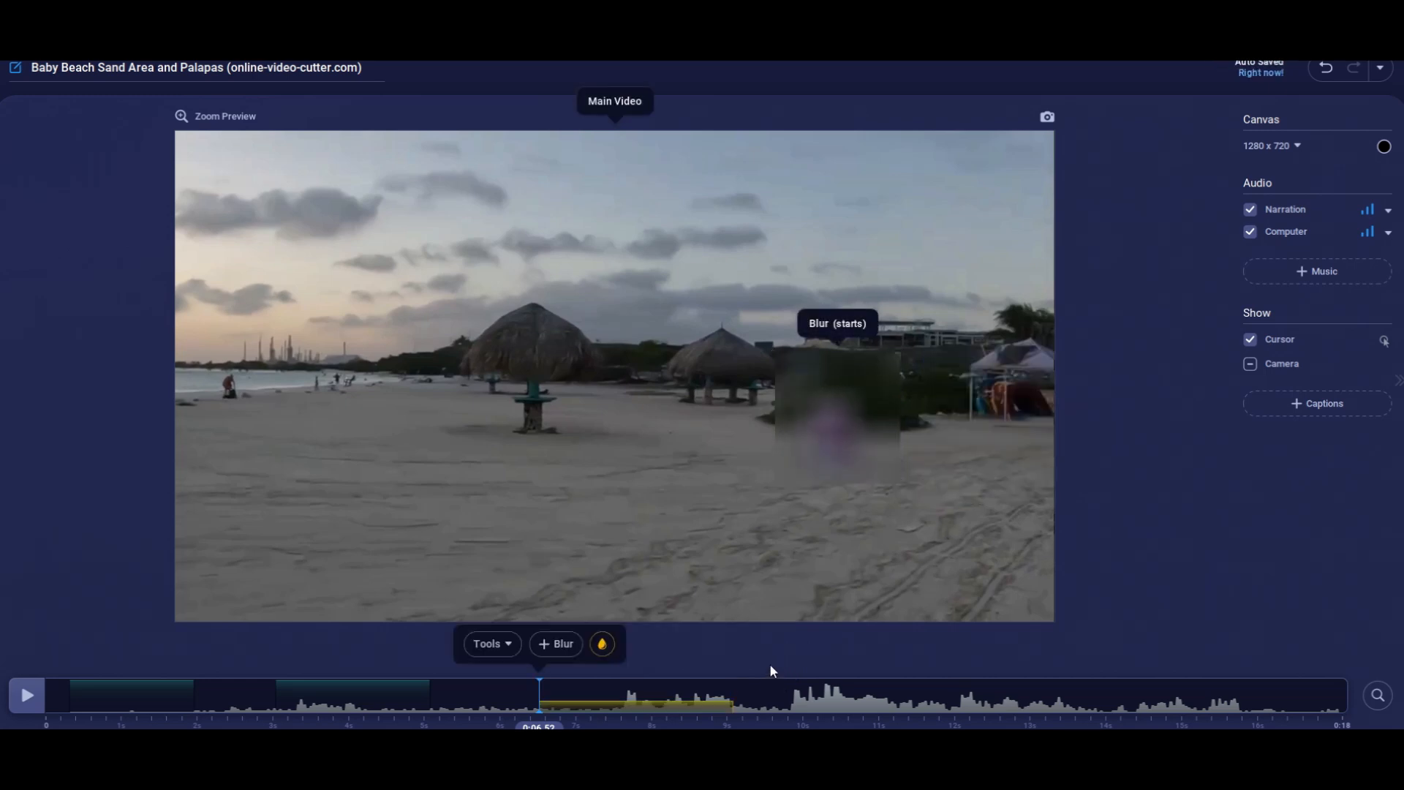
Play back the section around the blur from shortly before 0:06.52 to check how the blur covers the sign.
{"action": "left_click", "coordinate": [476, 705]}
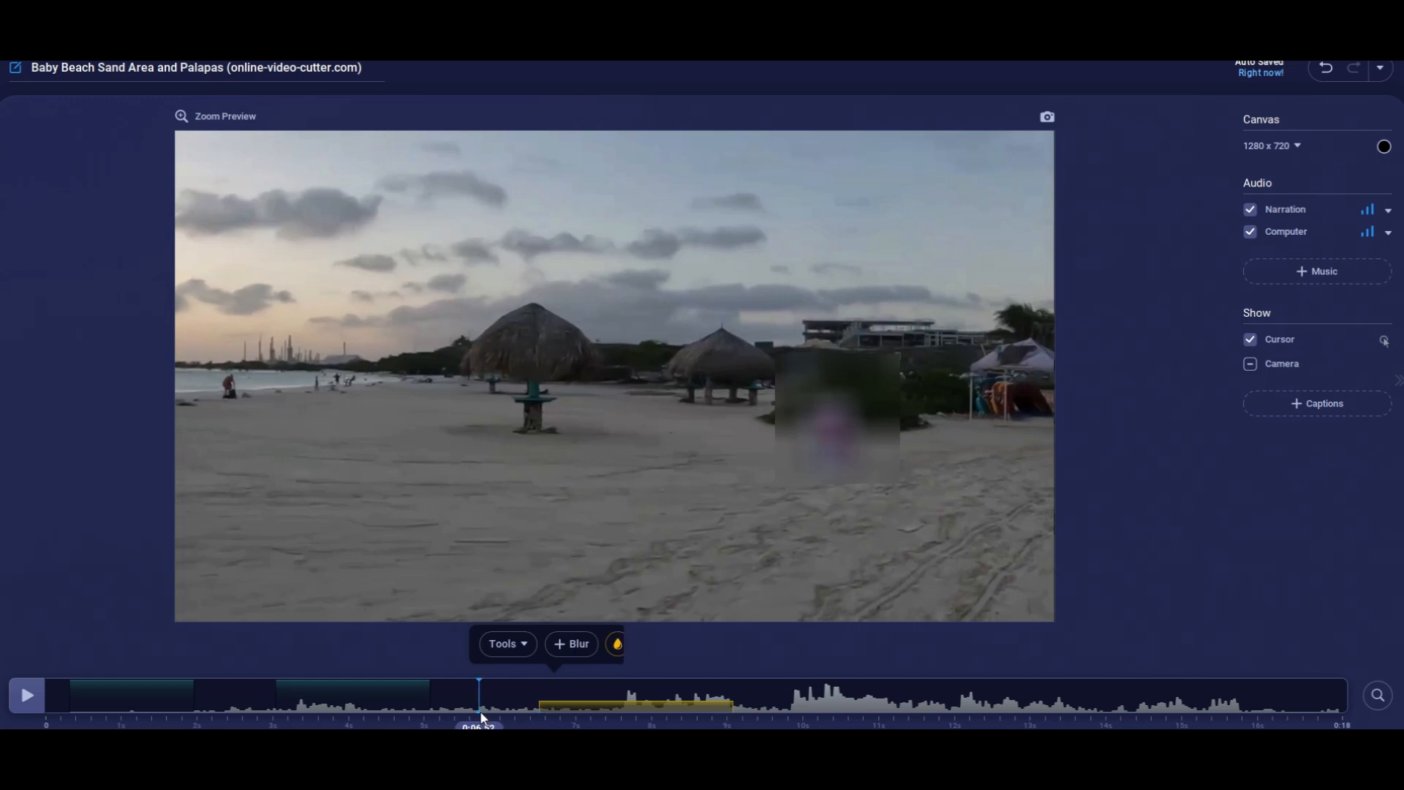
{"action": "key", "text": "space"}
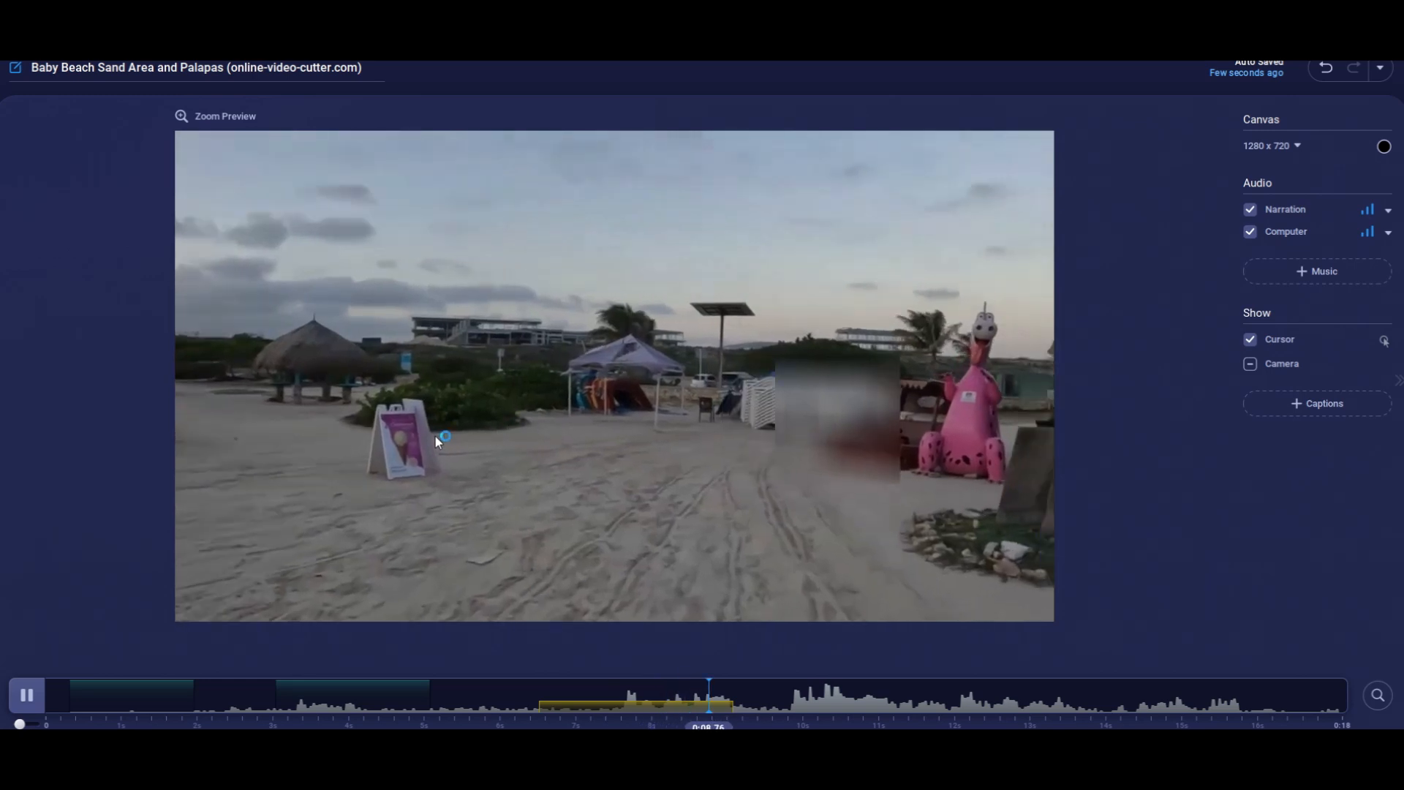
{"action": "left_click", "coordinate": [511, 706]}
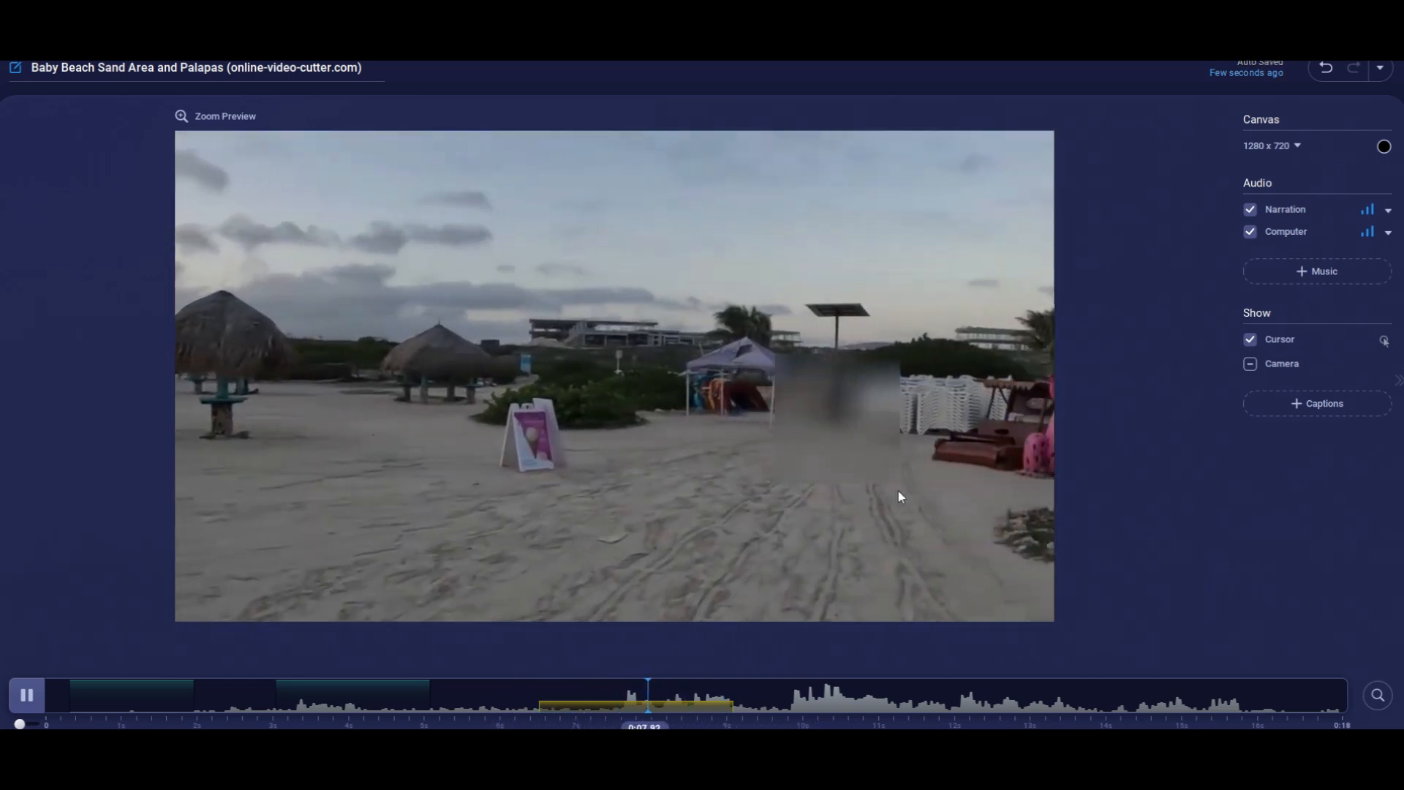
{"action": "left_click", "coordinate": [498, 716]}
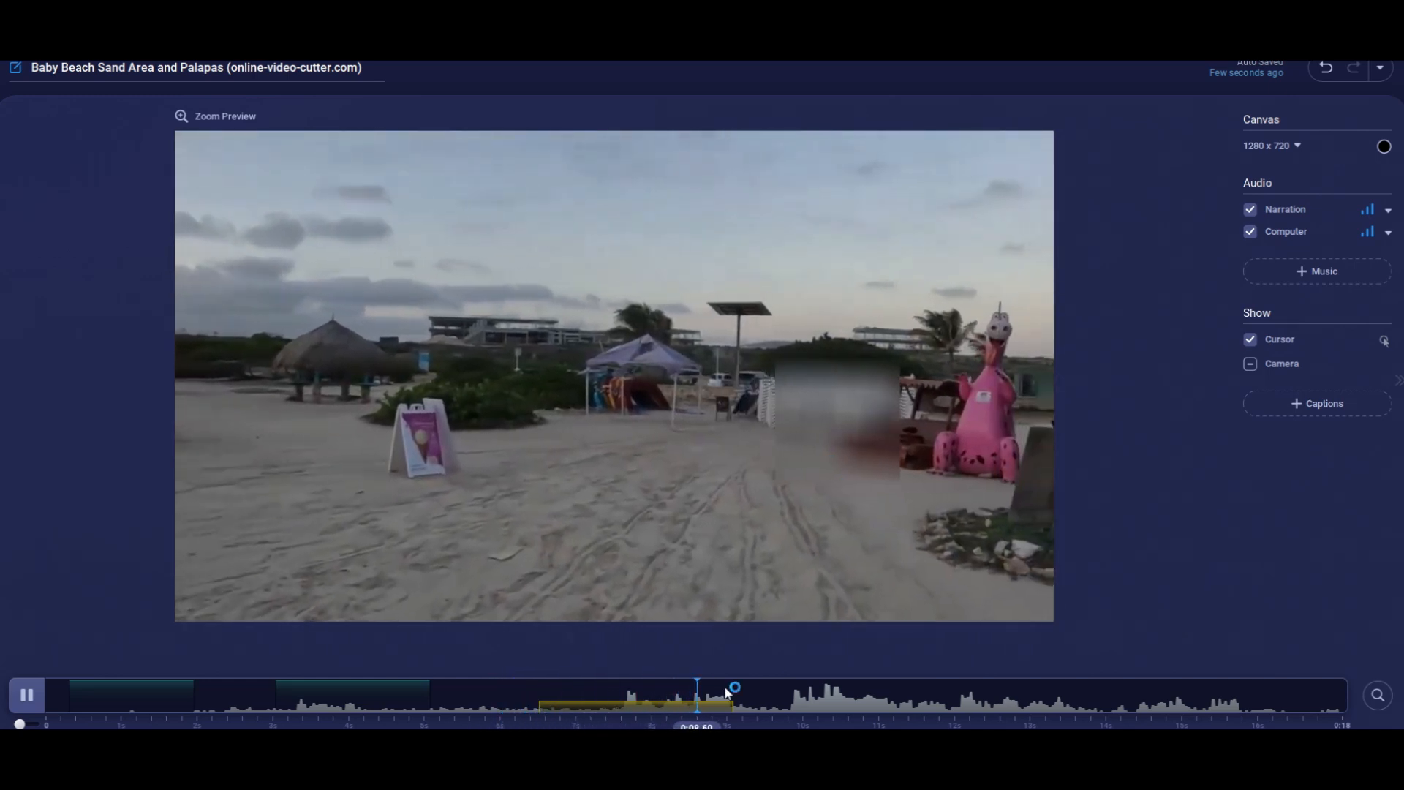
{"action": "key", "text": "space"}
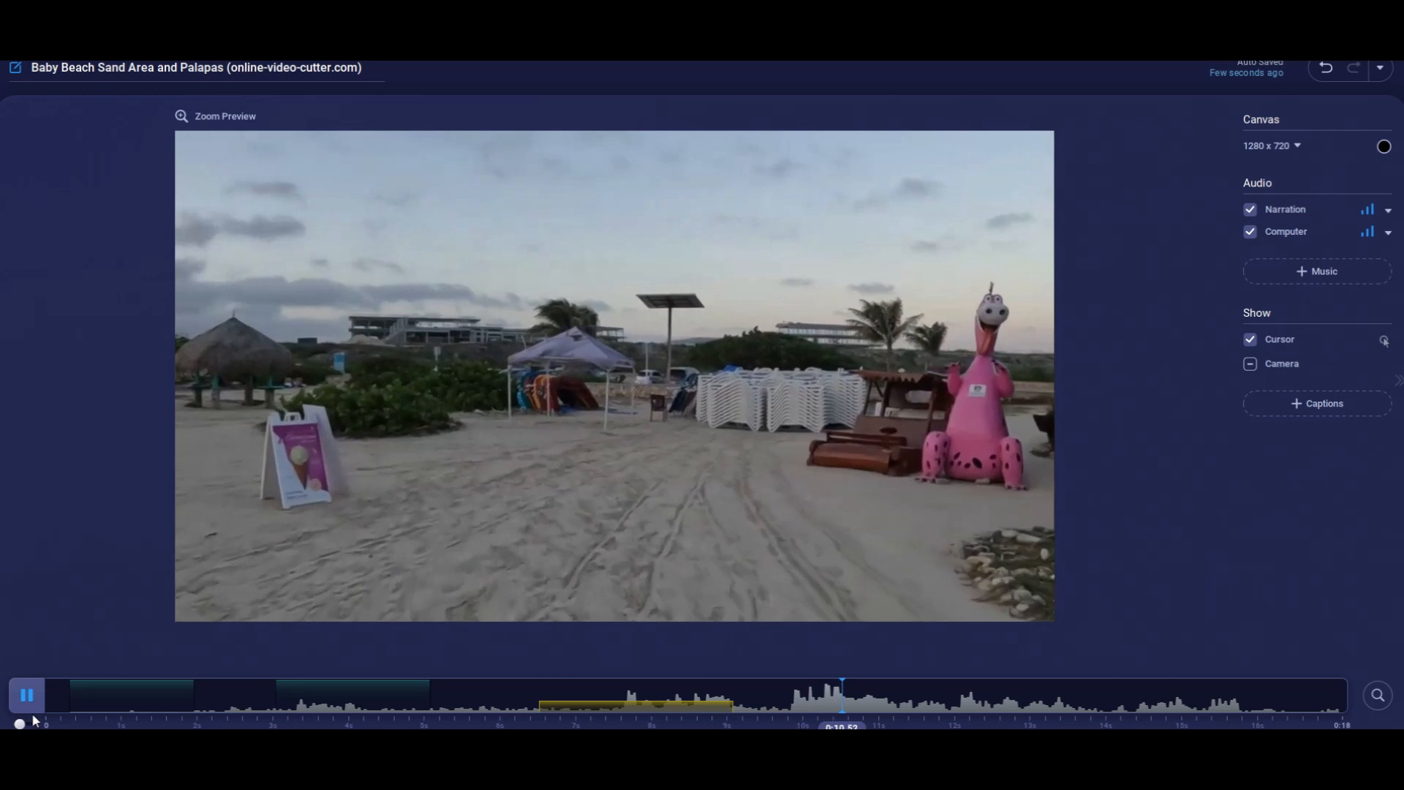
Try a freehand star drawing over the beach at 0:06.12 and discard it.
{"action": "left_click", "coordinate": [510, 713]}
{"action": "left_click", "coordinate": [499, 646]}
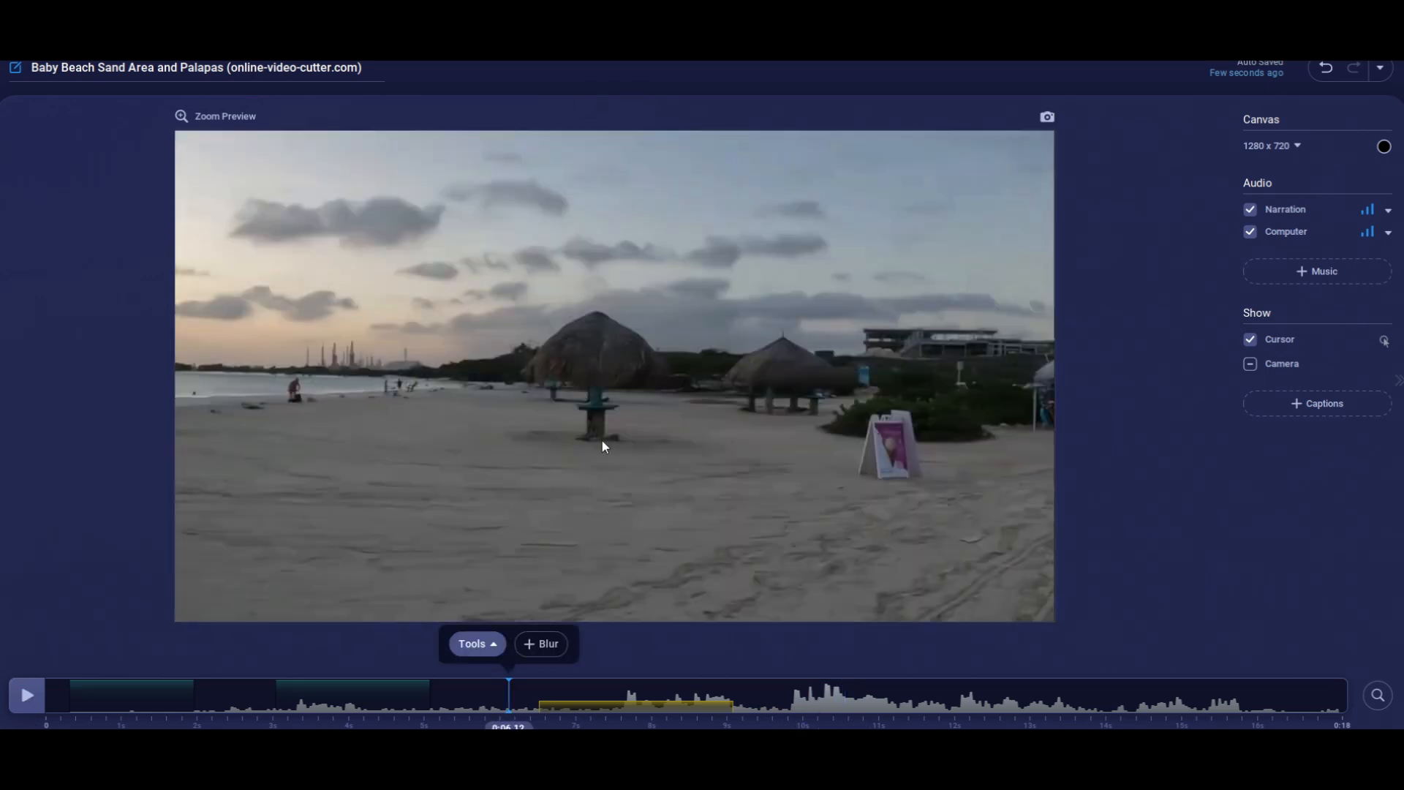
{"action": "left_click", "coordinate": [648, 376]}
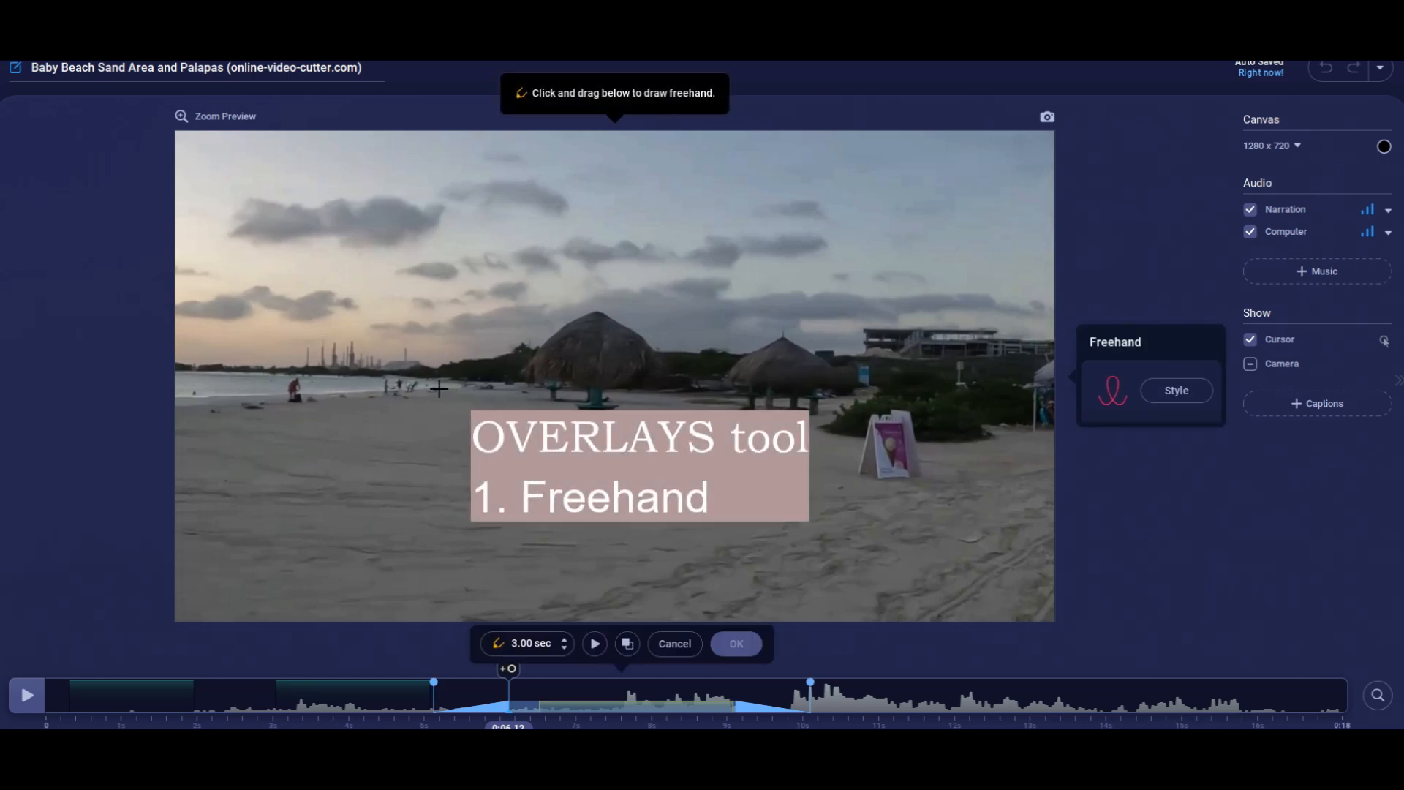
{"action": "mouse_move", "coordinate": [400, 428]}
{"action": "left_mouse_down"}
{"action": "mouse_move", "coordinate": [605, 261]}
{"action": "mouse_move", "coordinate": [586, 329]}
{"action": "mouse_move", "coordinate": [599, 400]}
{"action": "mouse_move", "coordinate": [346, 338]}
{"action": "mouse_move", "coordinate": [742, 313]}
{"action": "mouse_move", "coordinate": [395, 430]}
{"action": "left_mouse_up"}
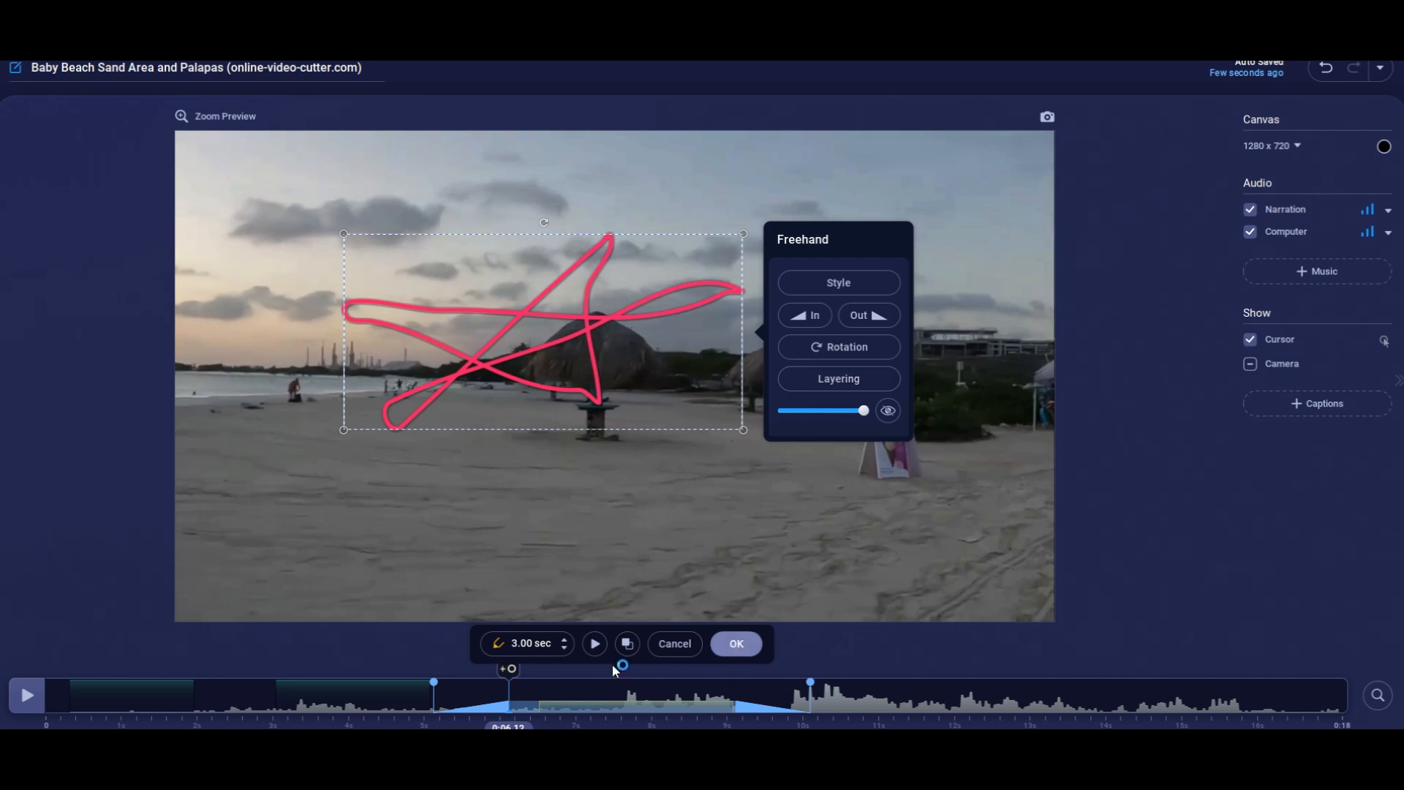
{"action": "key", "text": "Escape"}
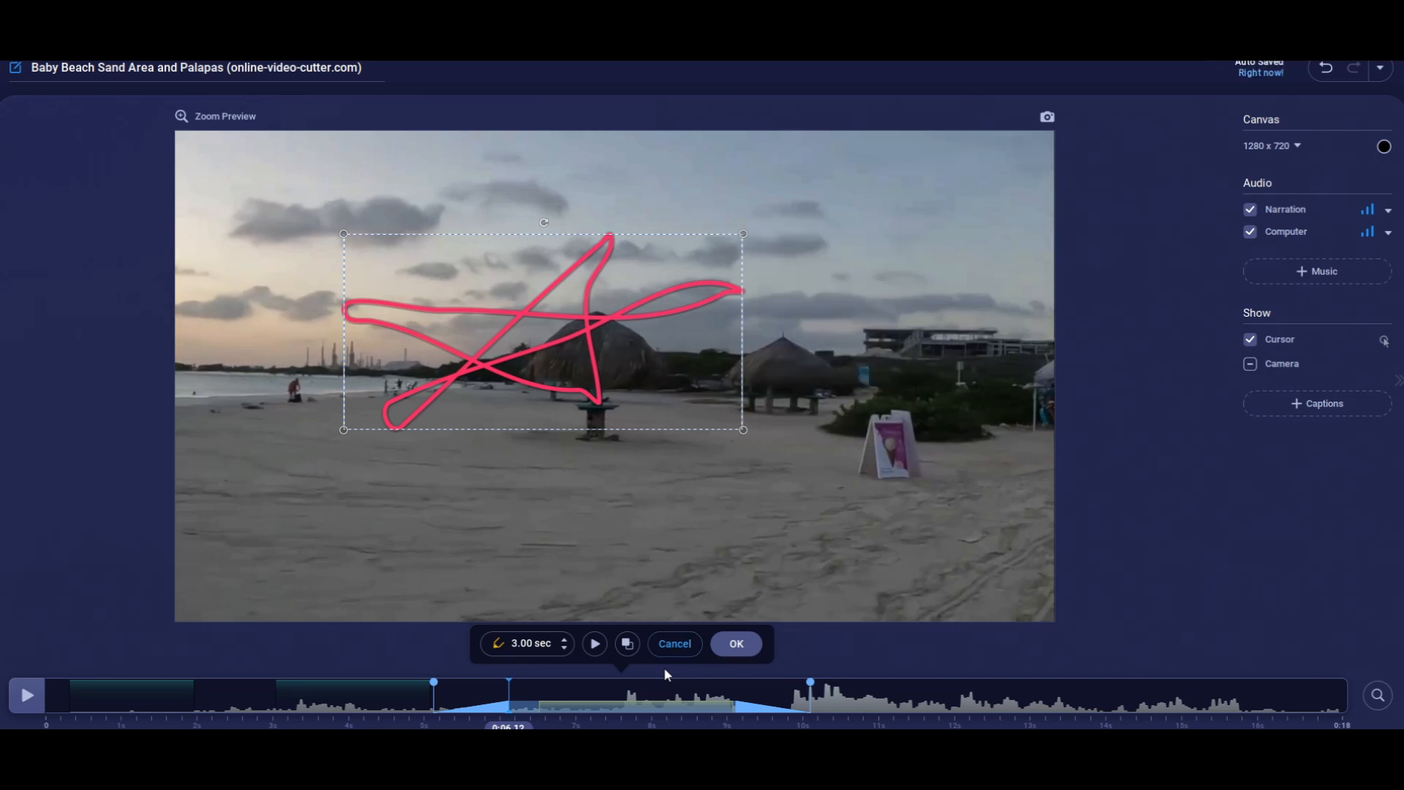
Add a 3.00 sec rectangle shape overlay at 0:06.12, drawn over the sky and the edge of the large palapa.
{"action": "left_click", "coordinate": [468, 644]}
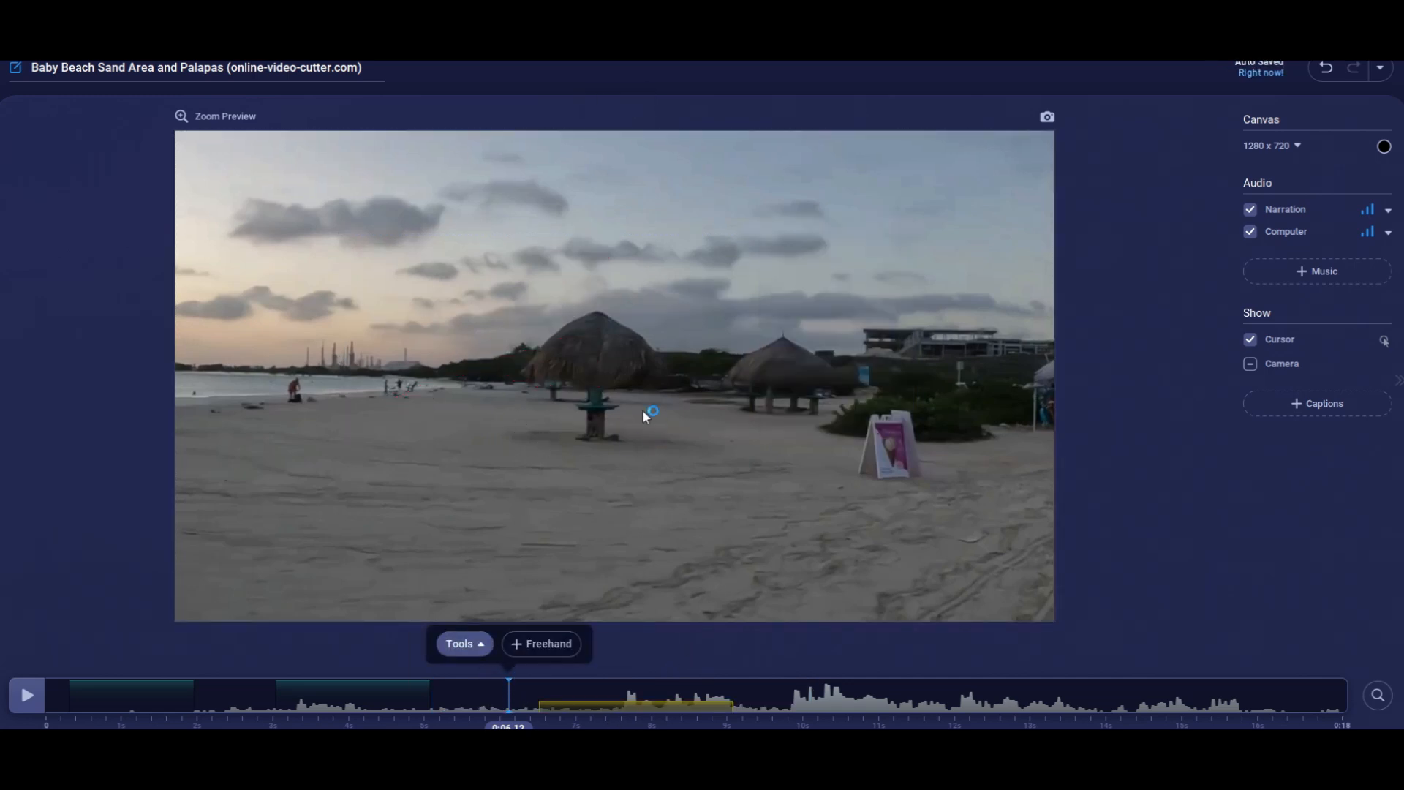
{"action": "mouse_move", "coordinate": [408, 246]}
{"action": "left_mouse_down"}
{"action": "mouse_move", "coordinate": [411, 283]}
{"action": "mouse_move", "coordinate": [607, 376]}
{"action": "mouse_move", "coordinate": [573, 366]}
{"action": "mouse_move", "coordinate": [592, 365]}
{"action": "left_mouse_up"}
{"action": "left_click", "coordinate": [892, 291]}
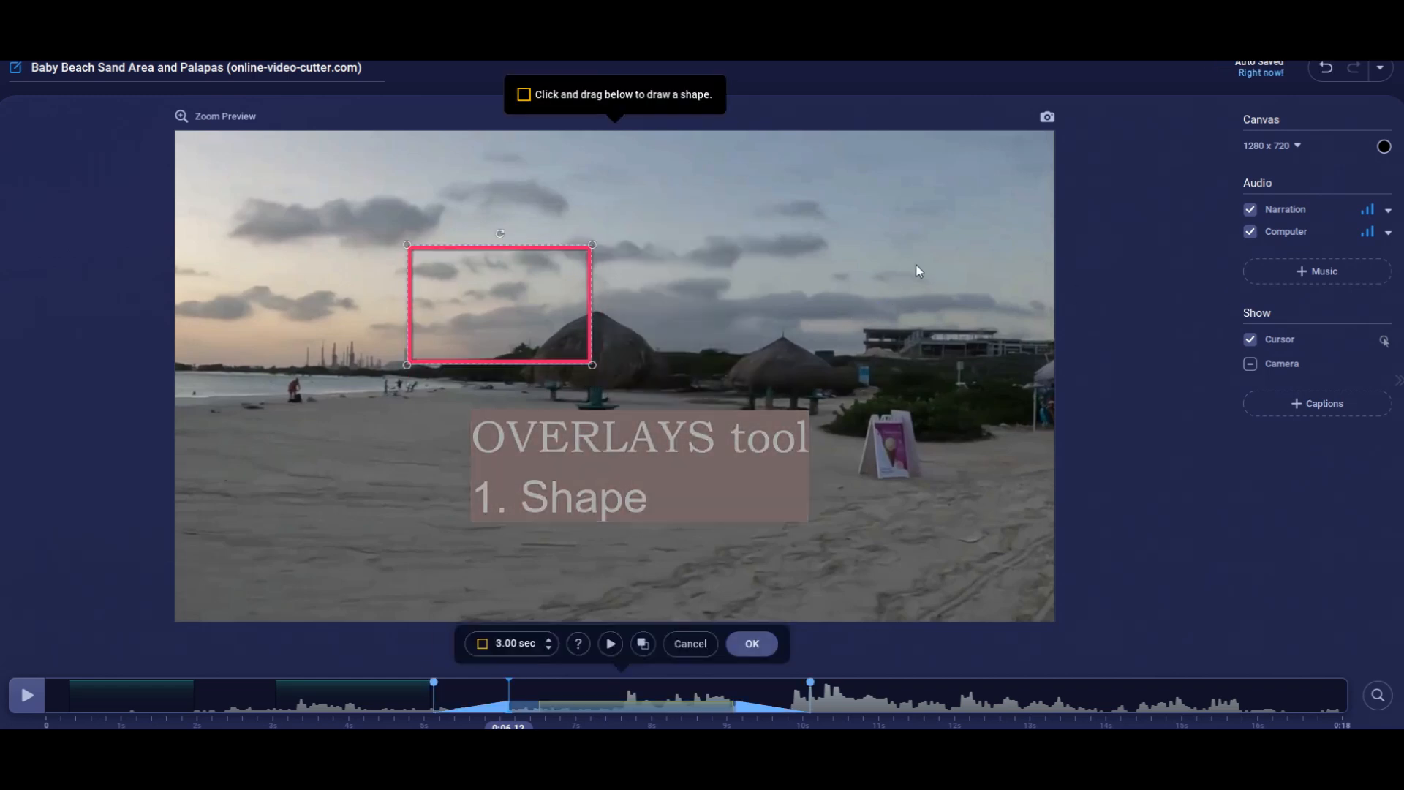
{"action": "left_click", "coordinate": [704, 427]}
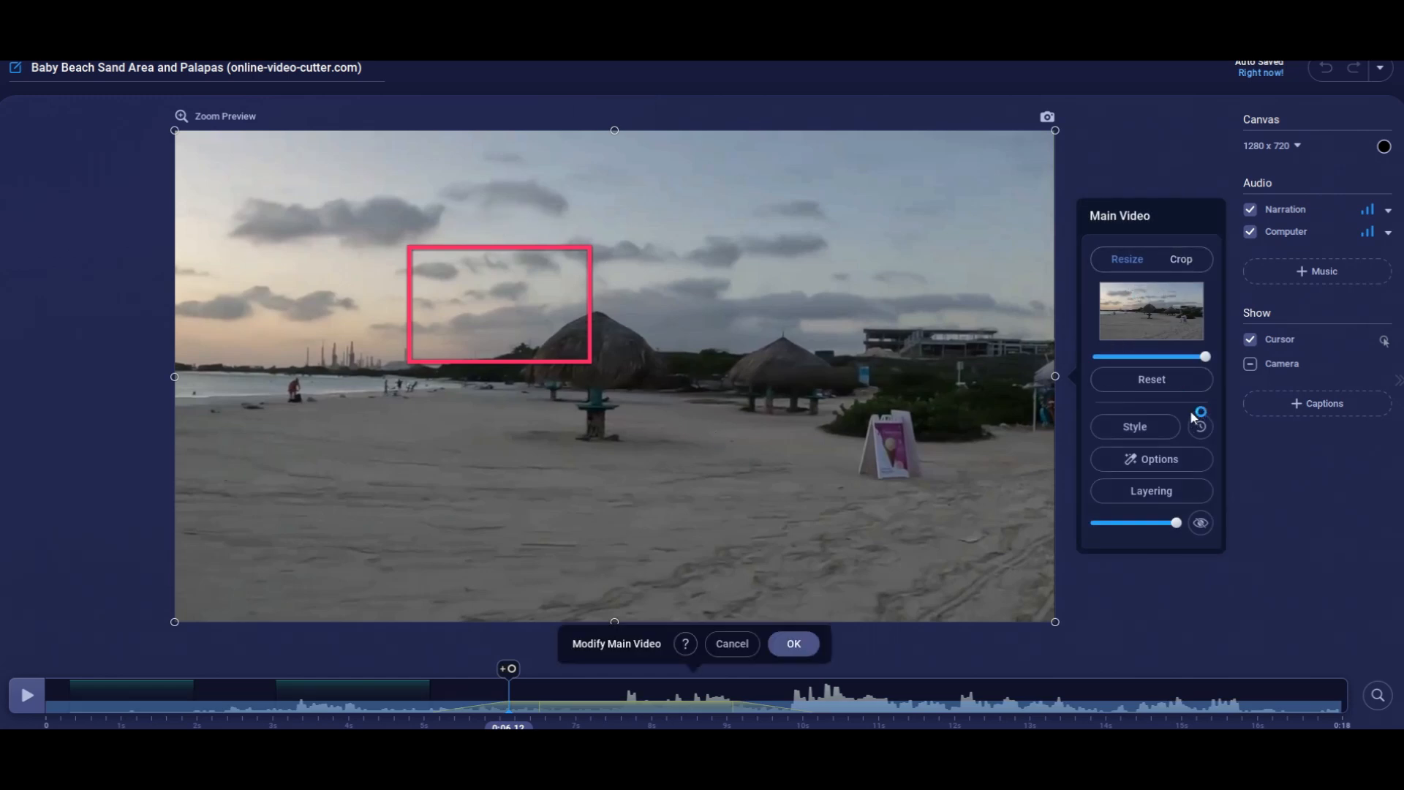
{"action": "left_click", "coordinate": [1178, 467]}
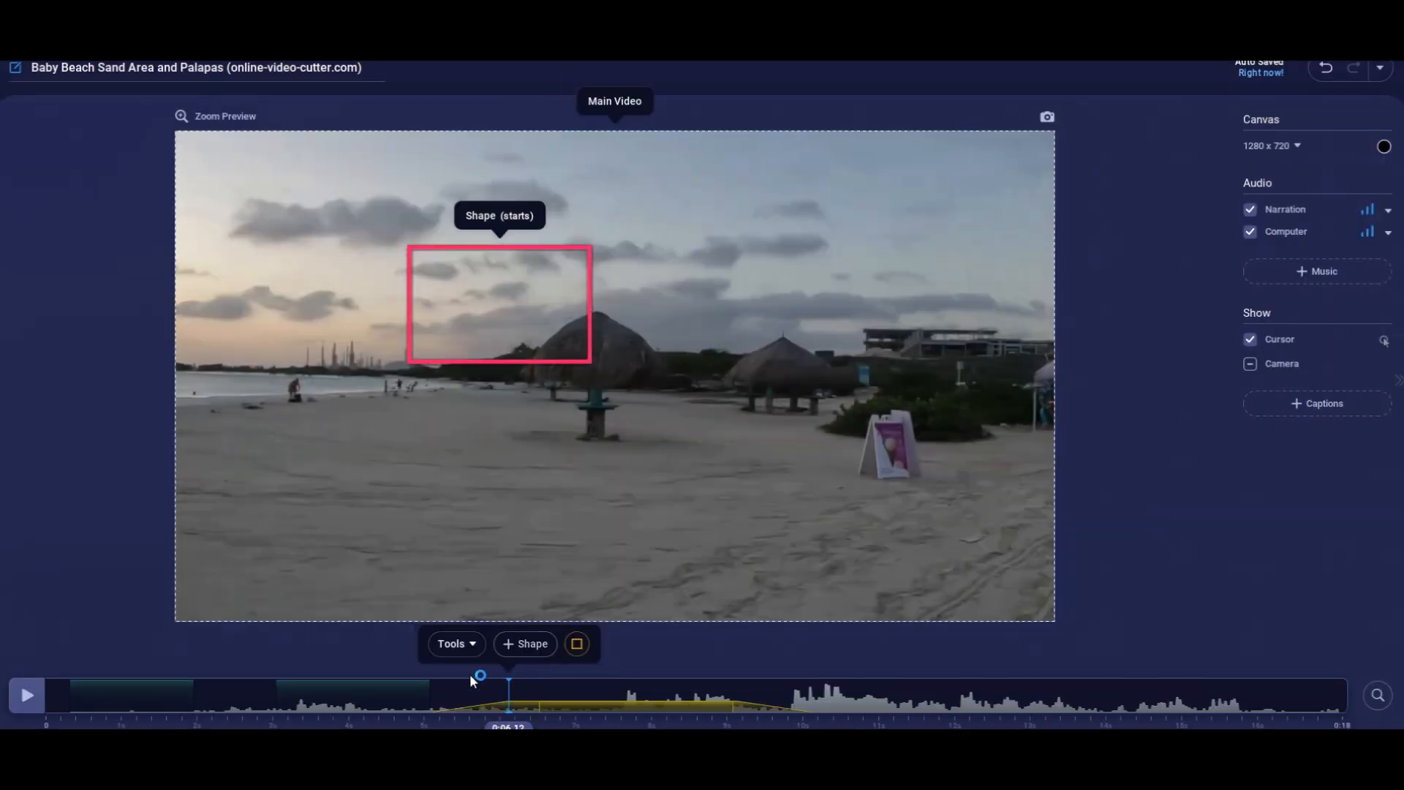
Add a second shape overlay at 0:06.12, a triangle drawn over the smaller palapa.
{"action": "left_click", "coordinate": [525, 644]}
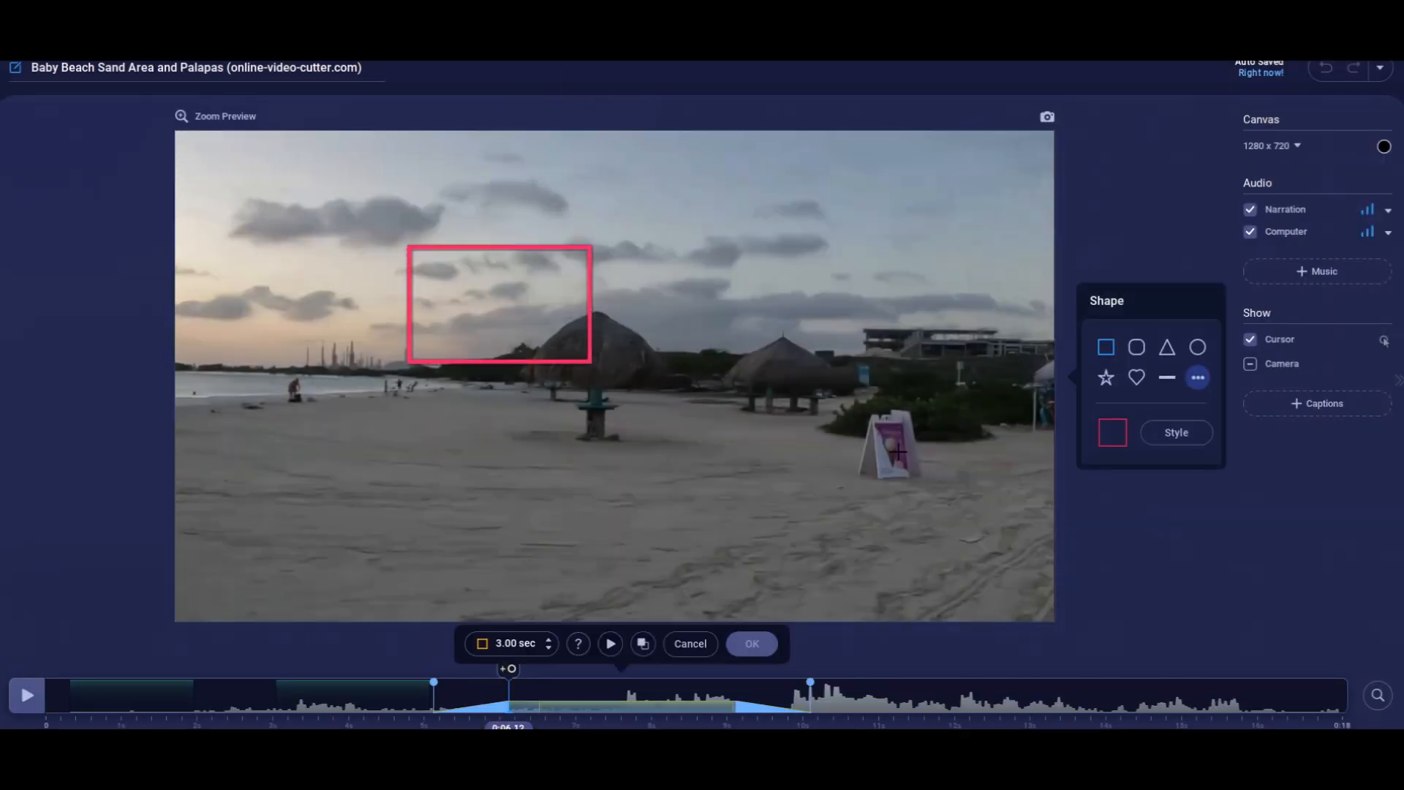
{"action": "left_click", "coordinate": [1167, 346]}
{"action": "left_click_drag", "start_coordinate": [794, 279], "coordinate": [672, 468]}
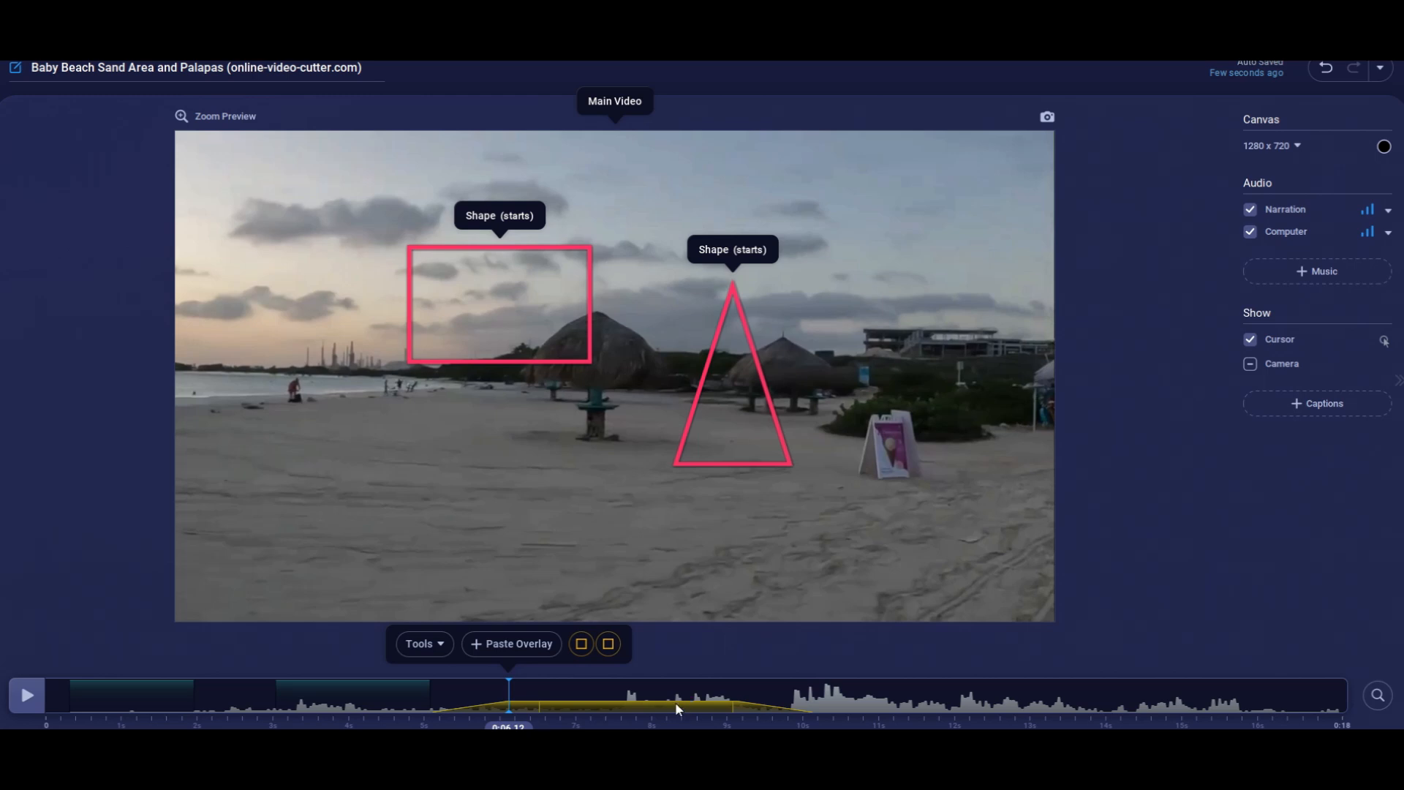
Undo the rectangle and triangle shape overlays and remove the blur overlay that starts at 0:06.52.
{"action": "key", "text": "ctrl+z"}
{"action": "key", "text": "ctrl+z"}
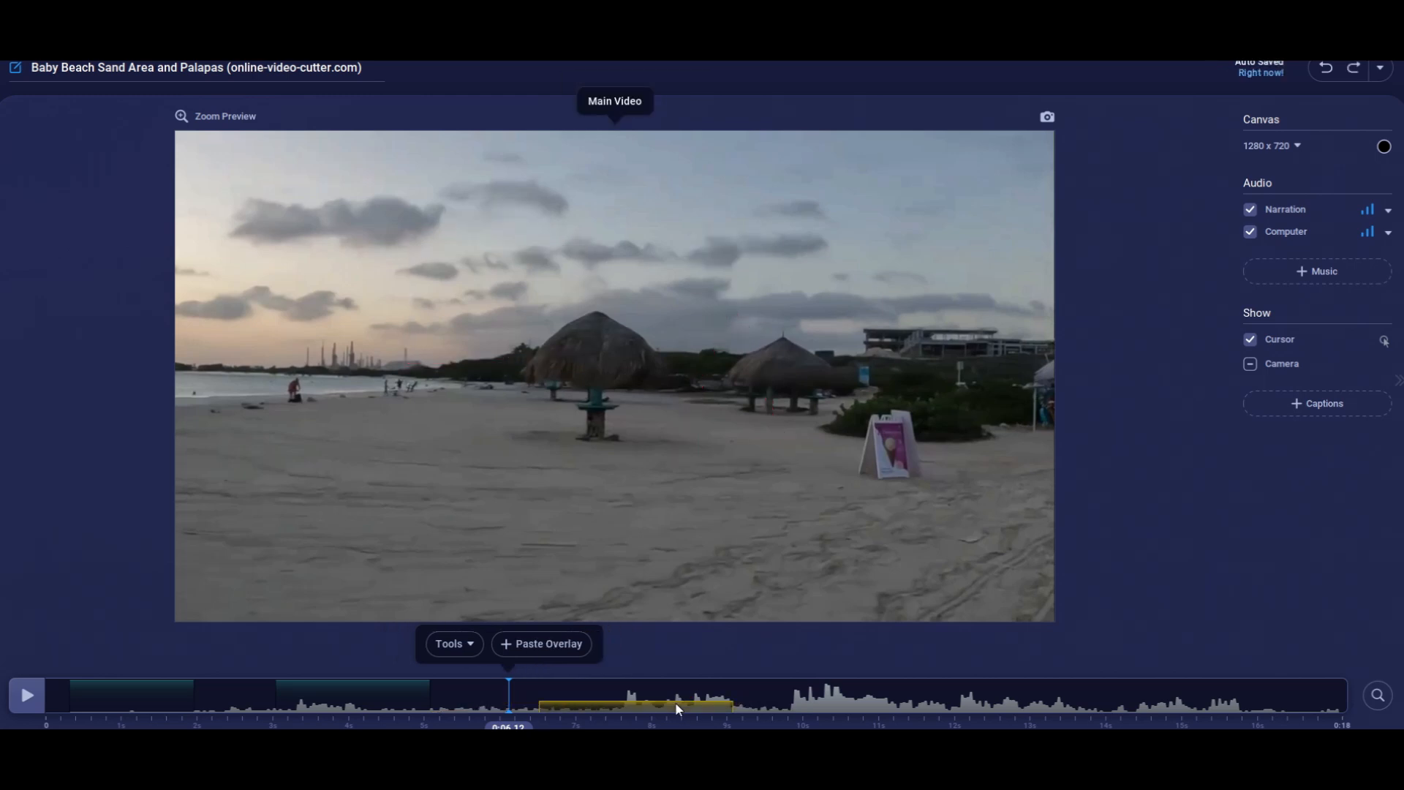
{"action": "left_click", "coordinate": [674, 702]}
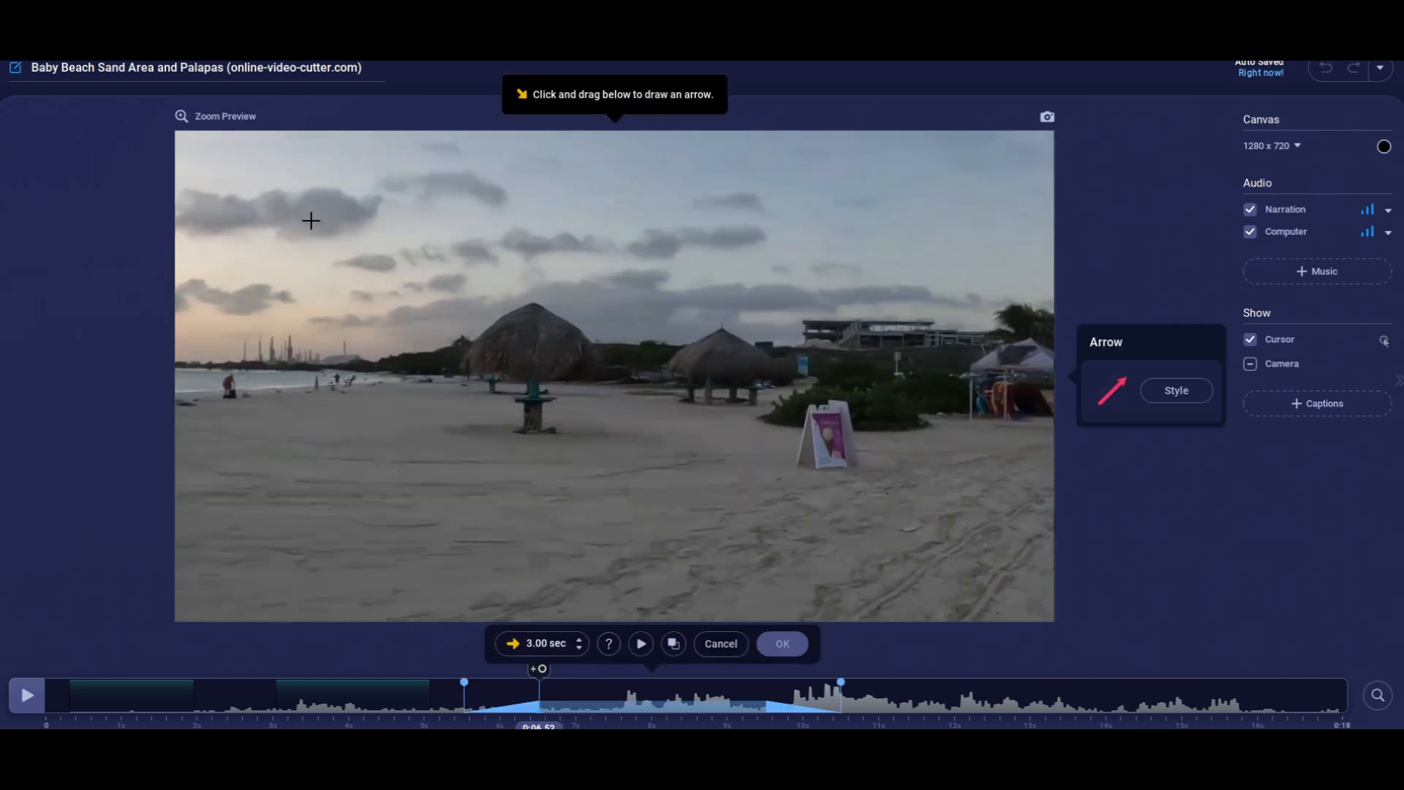
Try an arrow overlay at 0:06.52 pointing from the sky to the large palapa, and undo it.
{"action": "mouse_move", "coordinate": [315, 201]}
{"action": "left_mouse_down"}
{"action": "mouse_move", "coordinate": [447, 325]}
{"action": "mouse_move", "coordinate": [476, 322]}
{"action": "left_mouse_up"}
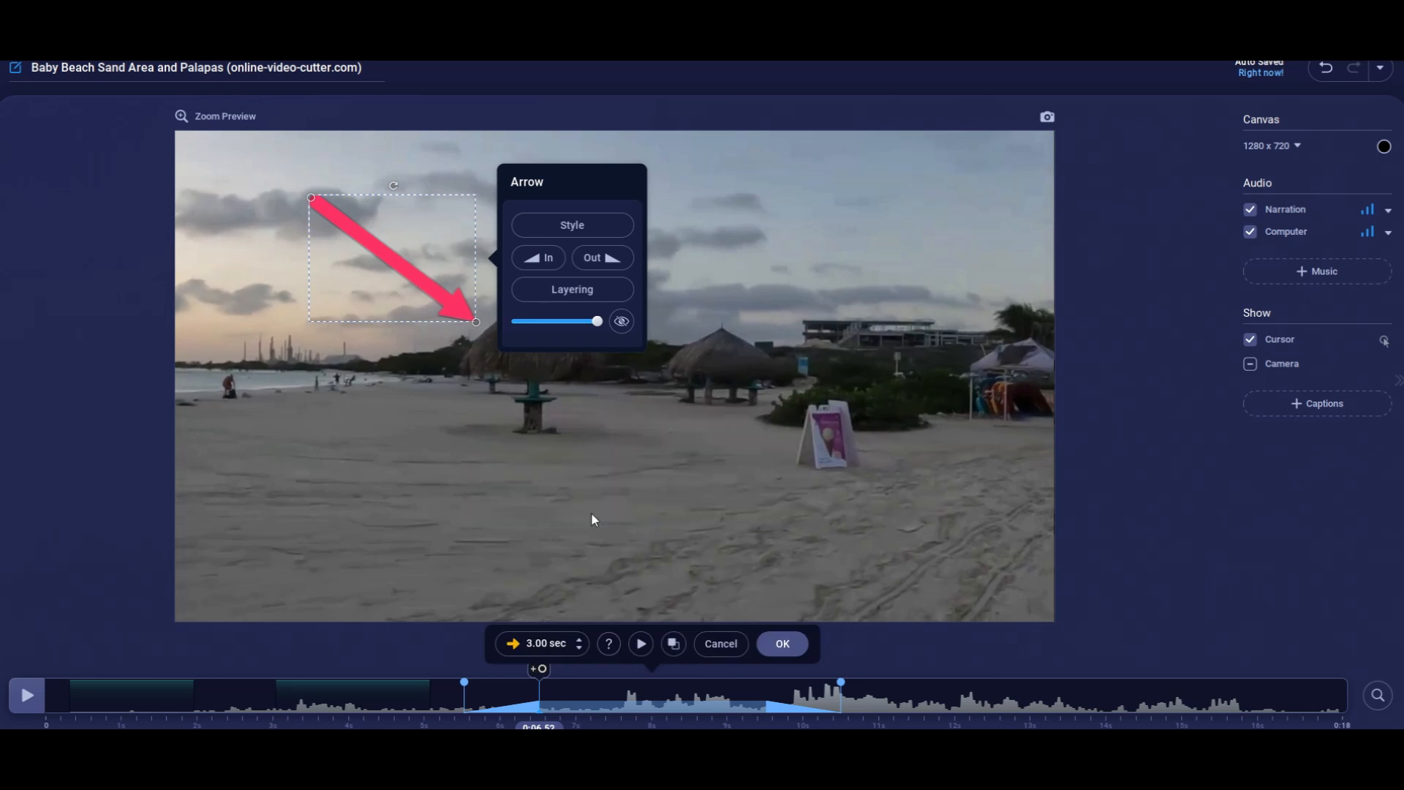
{"action": "left_click", "coordinate": [571, 455]}
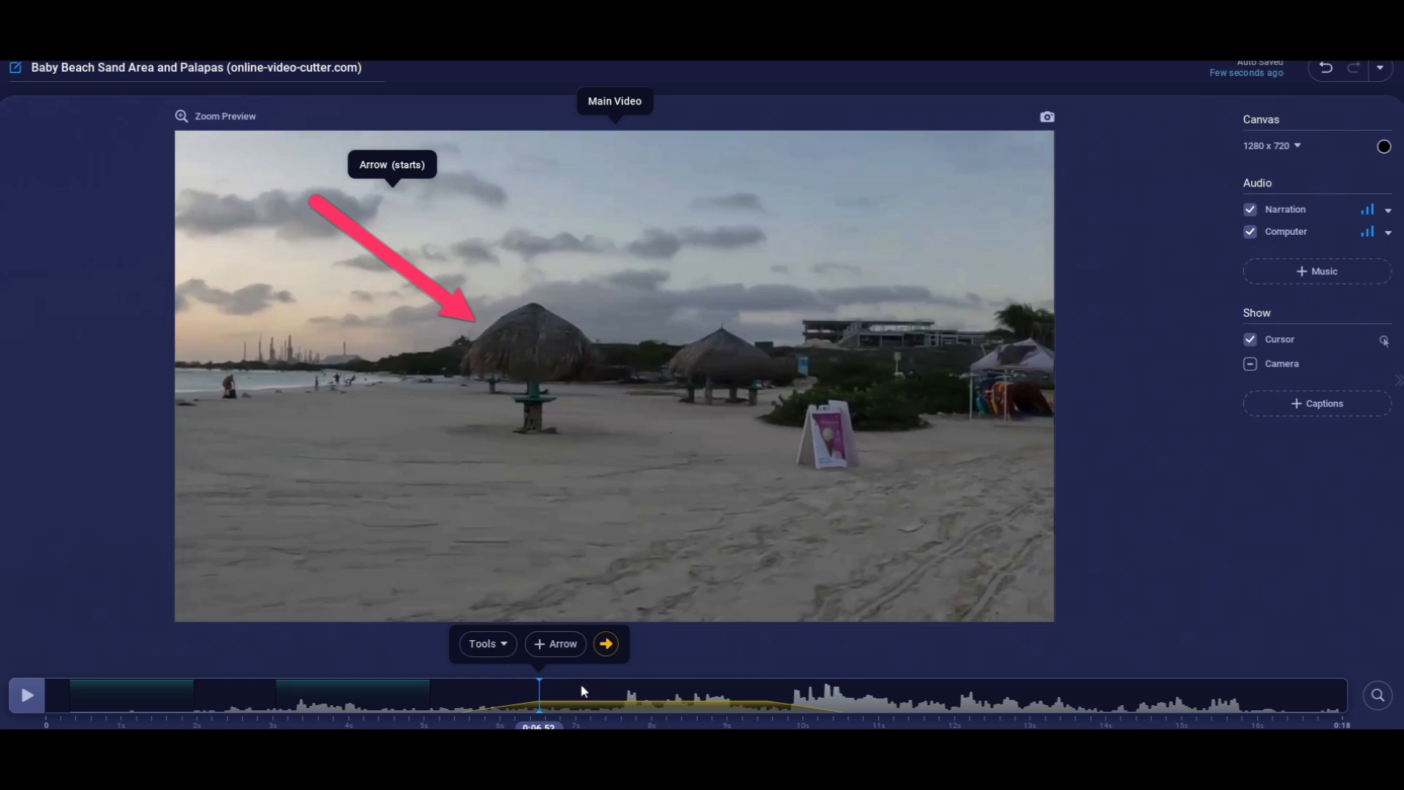
{"action": "key", "text": "ctrl+z"}
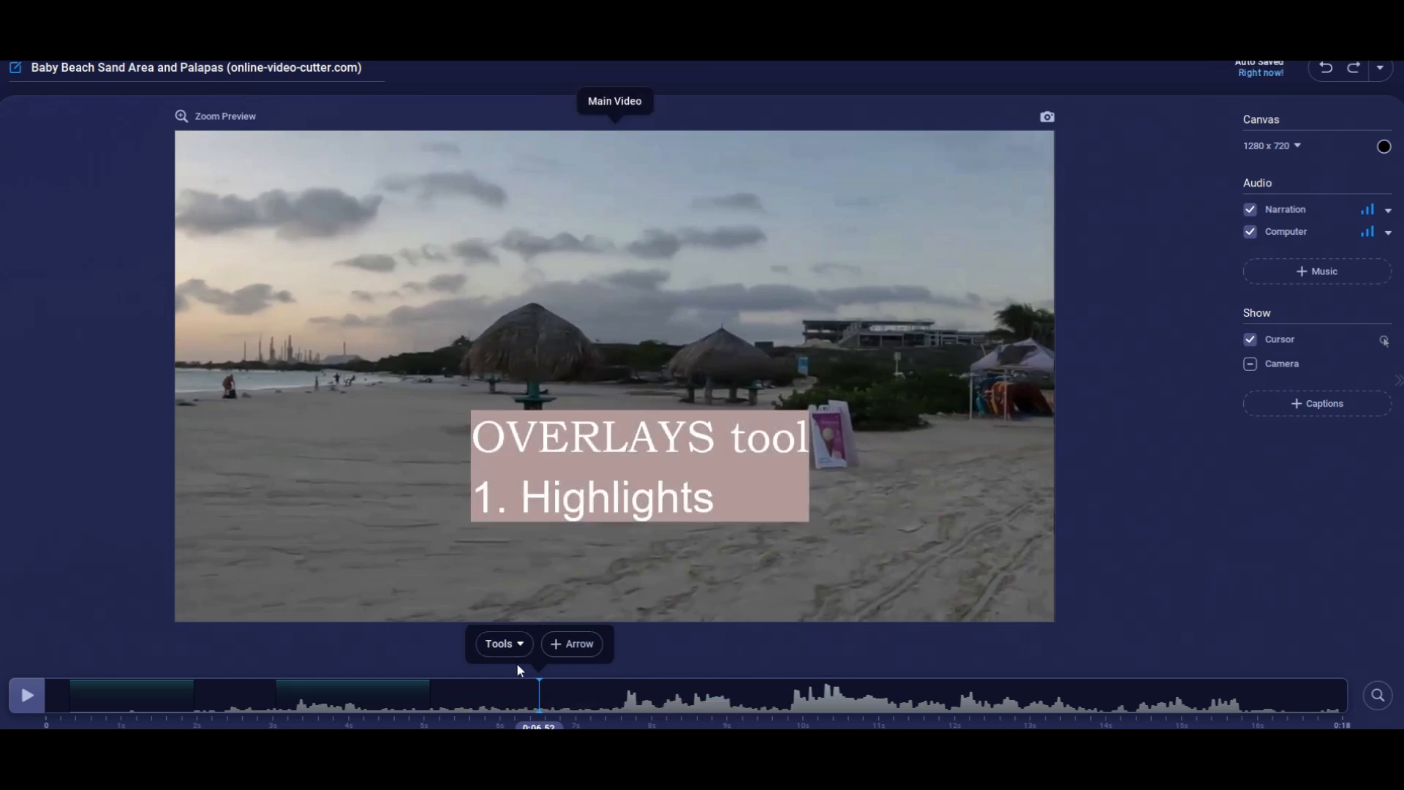
Try a highlight overlay around the beach sign at 0:06.52, shortened to 0.68 sec, and discard it.
{"action": "left_click", "coordinate": [524, 644]}
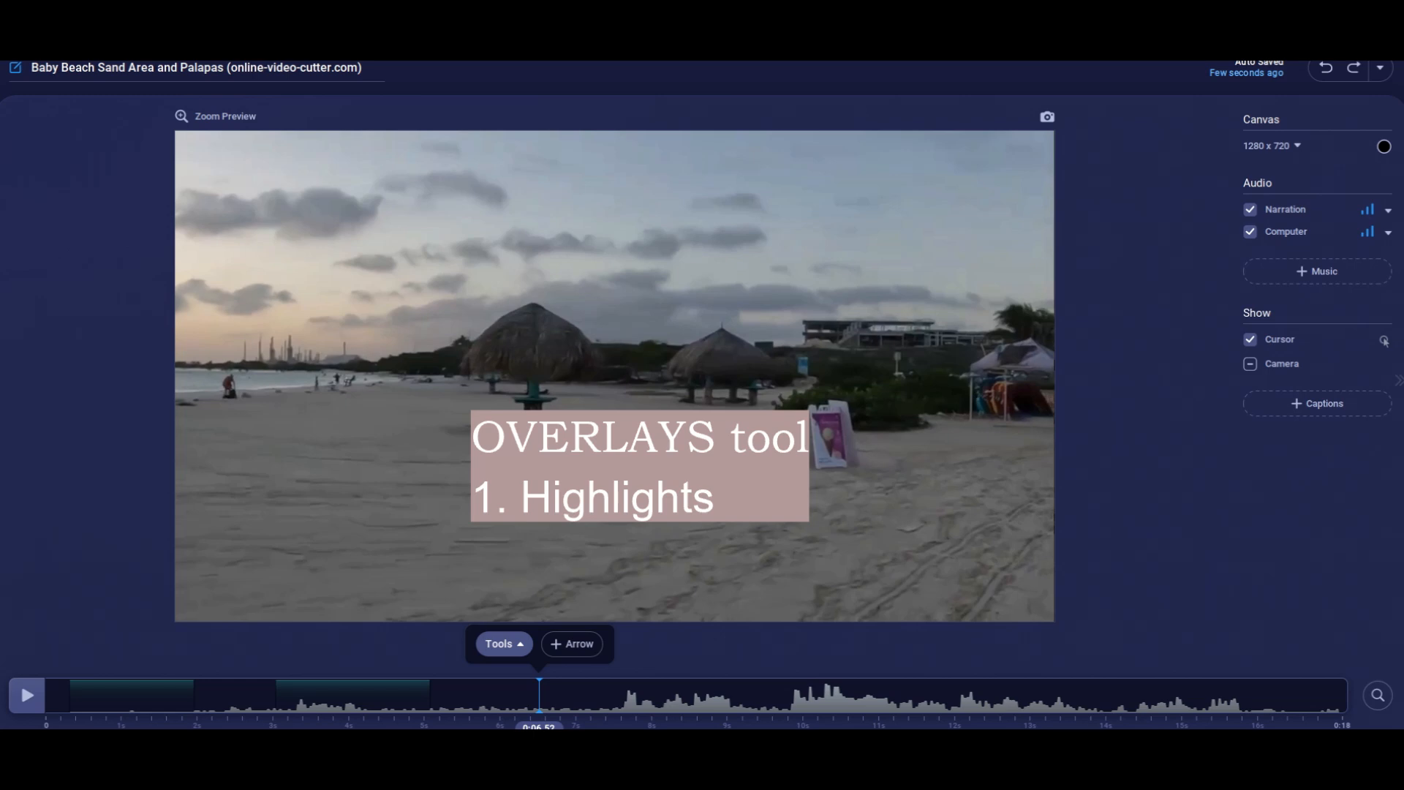
{"action": "left_click", "coordinate": [676, 477]}
{"action": "left_click_drag", "start_coordinate": [773, 387], "coordinate": [890, 483]}
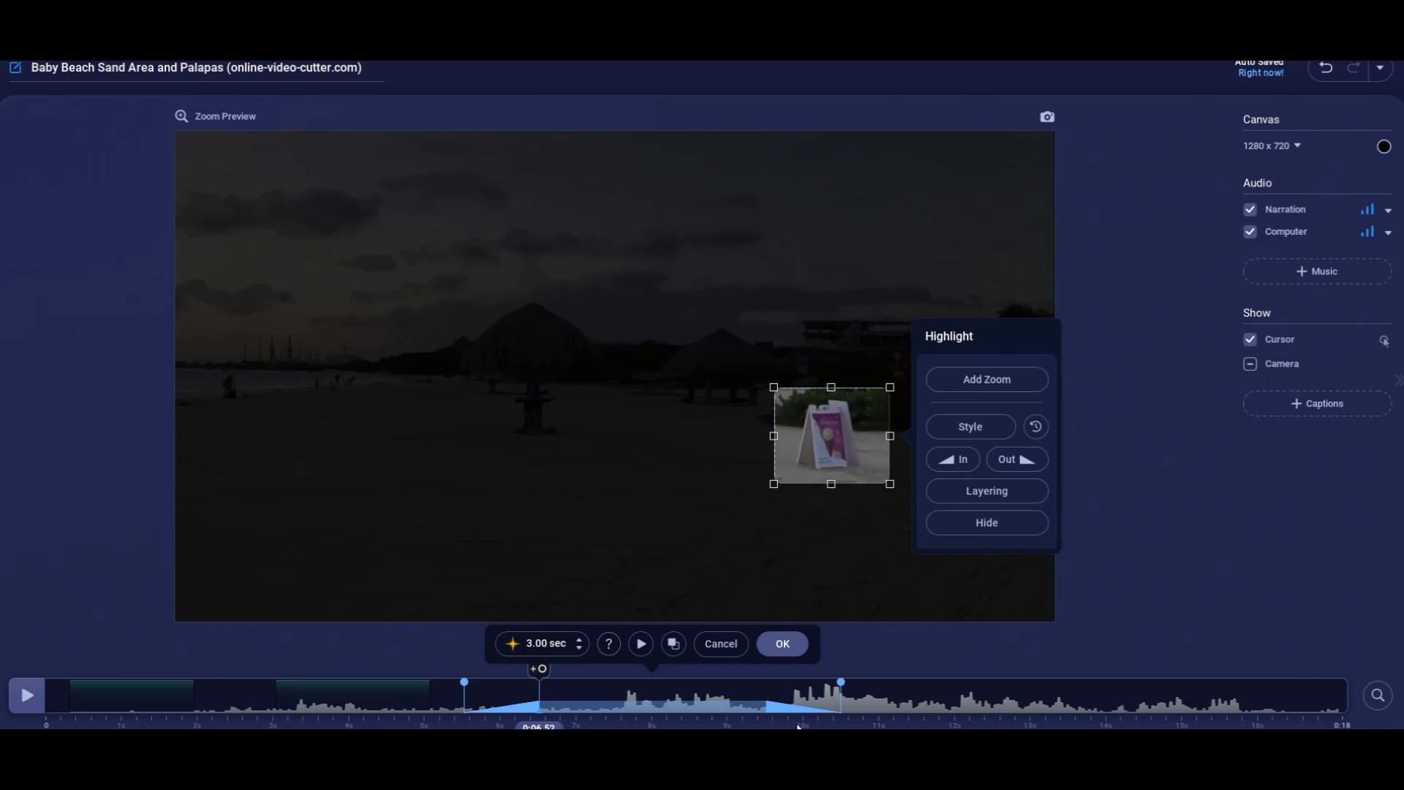
{"action": "left_click_drag", "start_coordinate": [843, 705], "coordinate": [665, 714]}
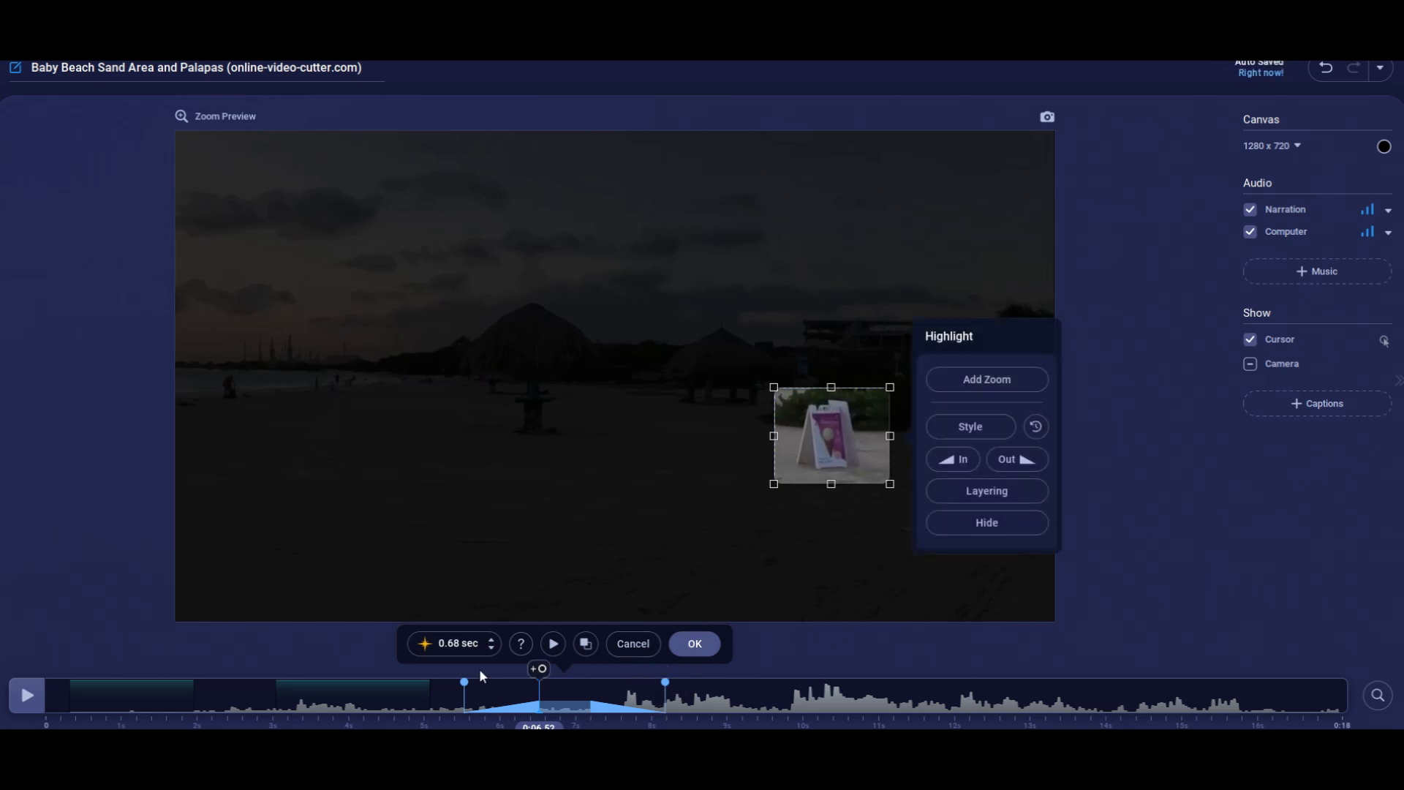
{"action": "left_click", "coordinate": [627, 650]}
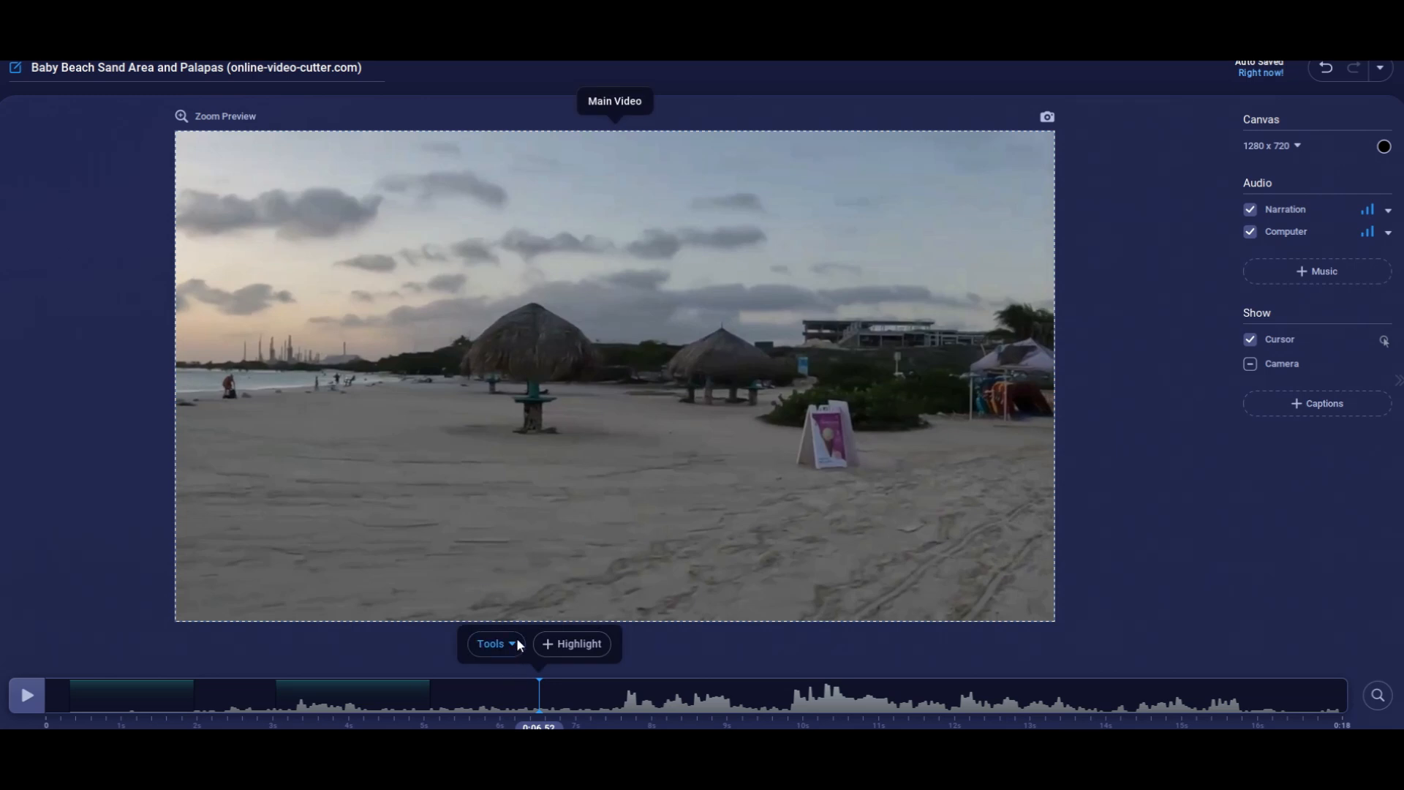
Add a text overlay at 0:06.52 reading "miami beach florida".
{"action": "left_click", "coordinate": [514, 643]}
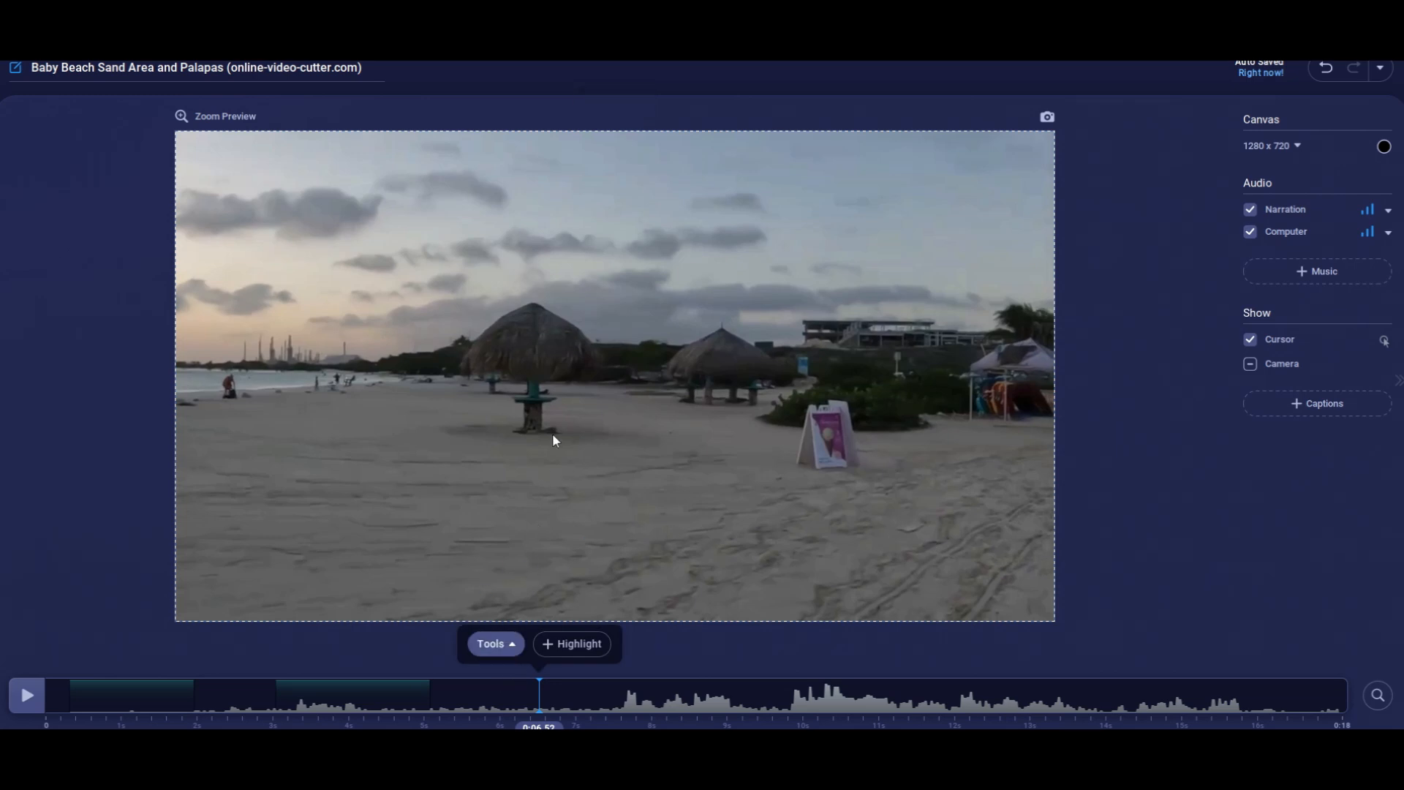
{"action": "left_click", "coordinate": [676, 515]}
{"action": "left_click", "coordinate": [441, 519]}
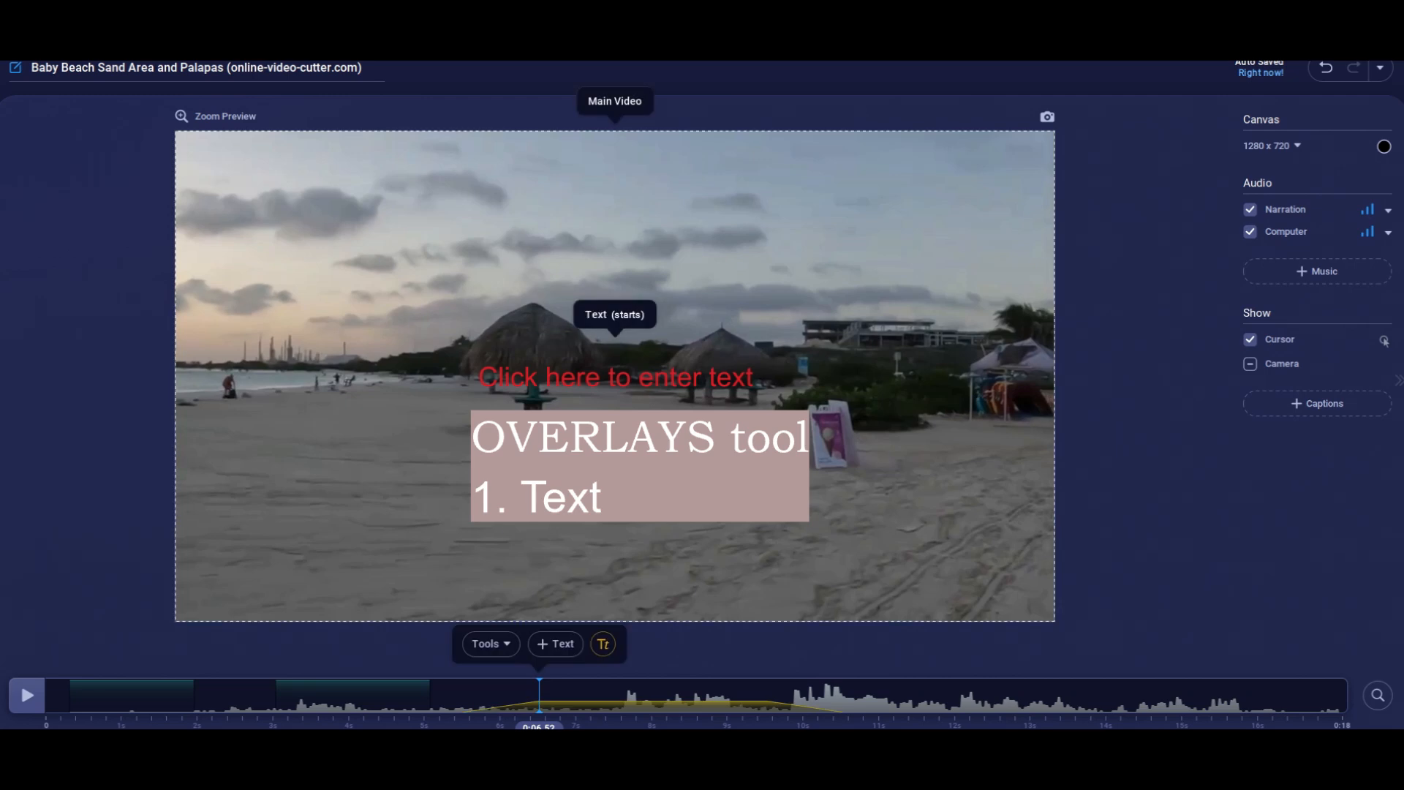
{"action": "left_click", "coordinate": [704, 381]}
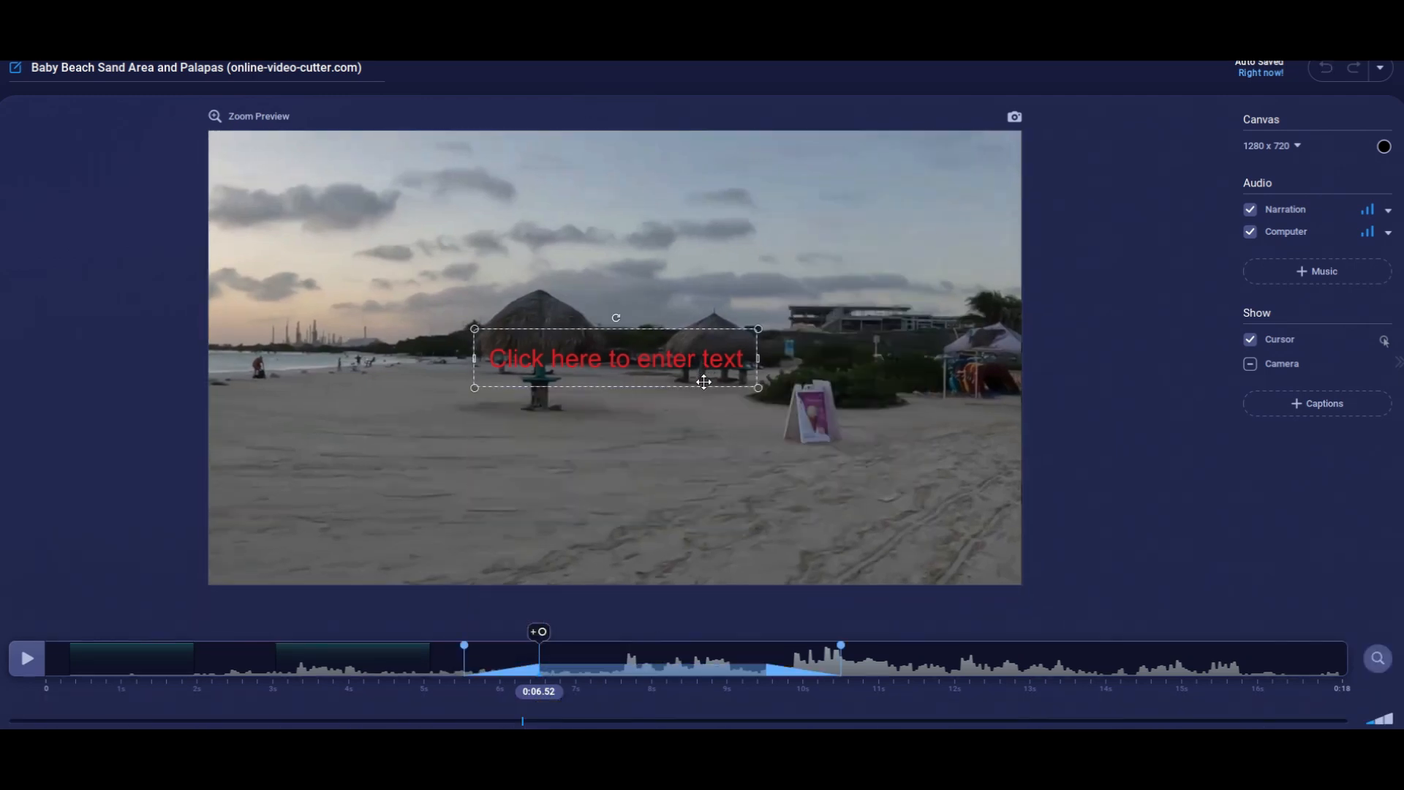
{"action": "left_click", "coordinate": [717, 381]}
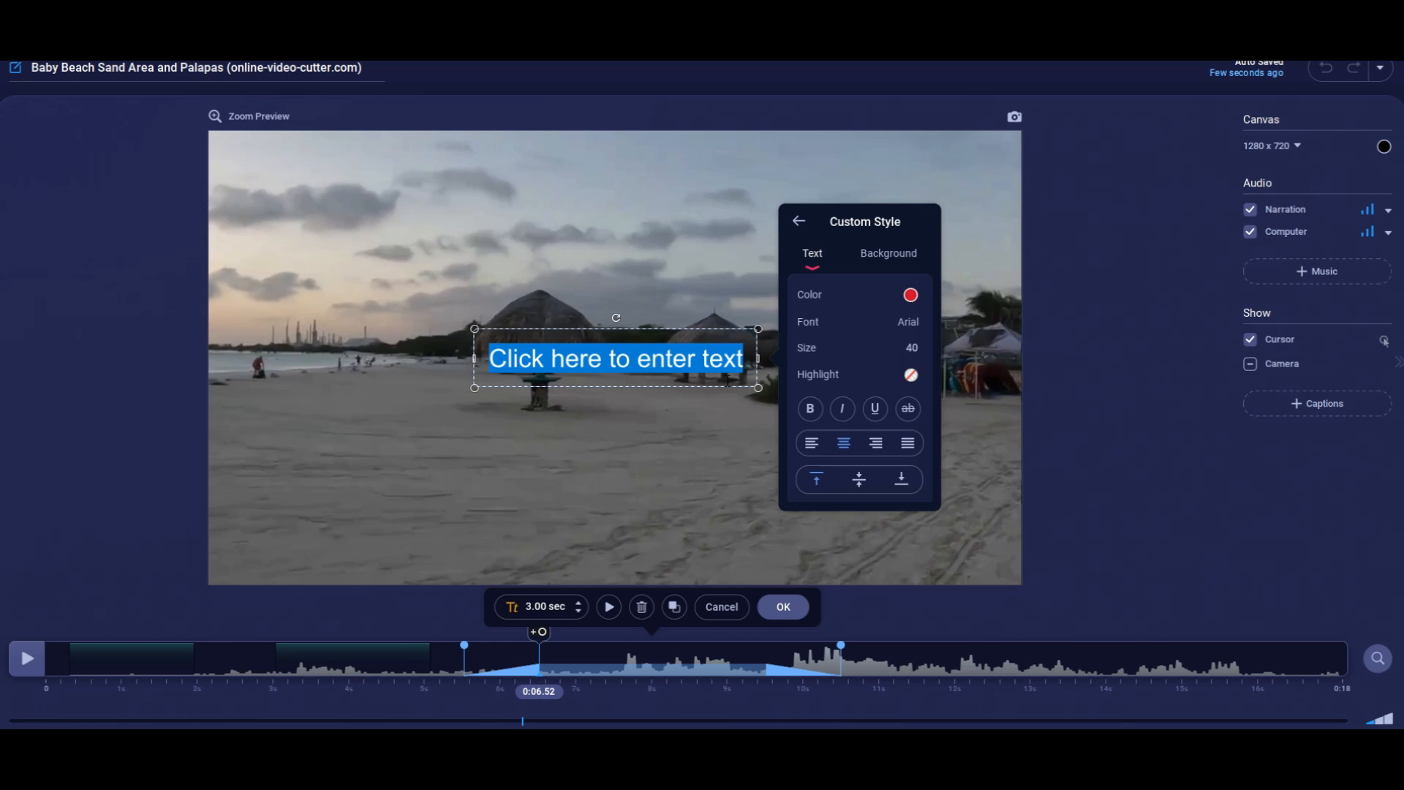
{"action": "type", "text": "miami b"}
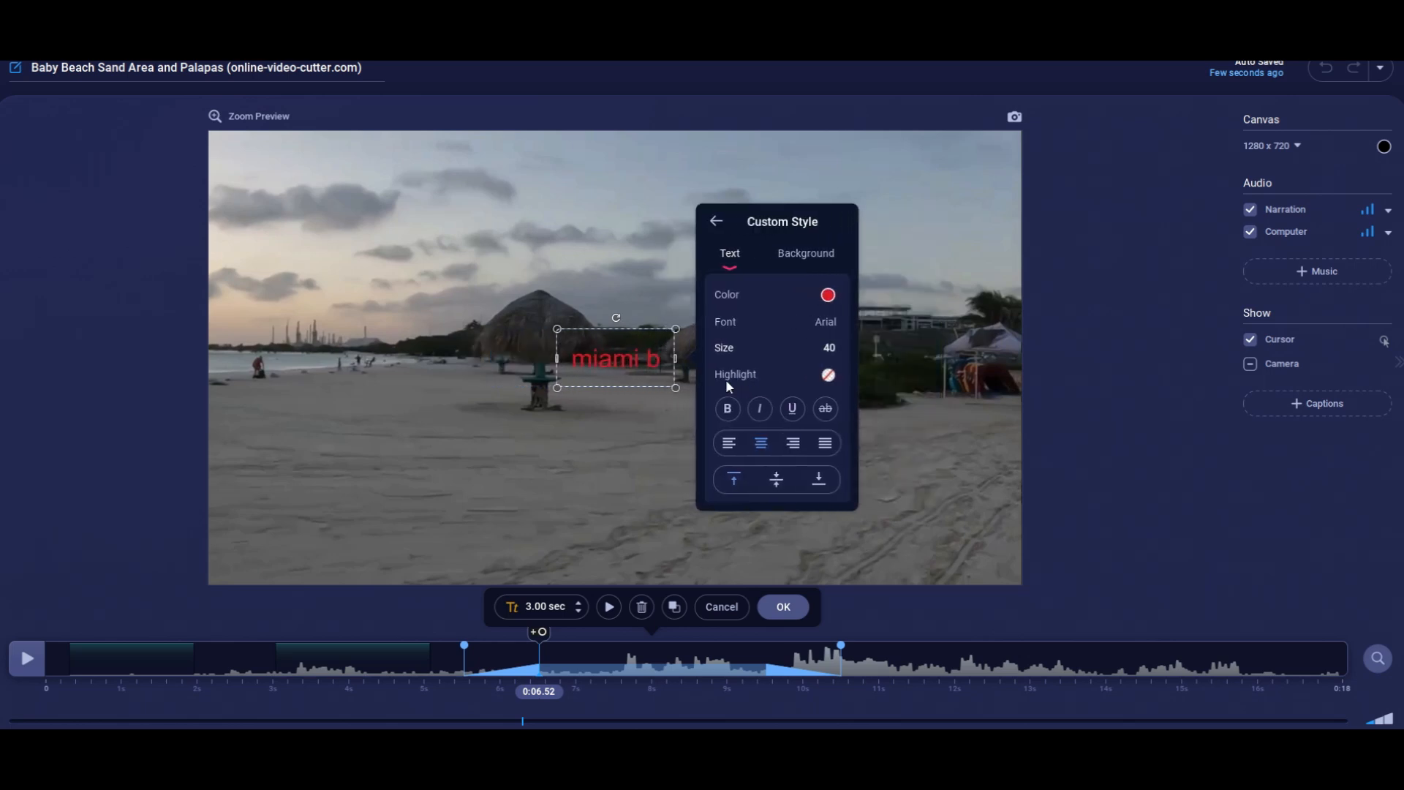
{"action": "type", "text": "each flori"}
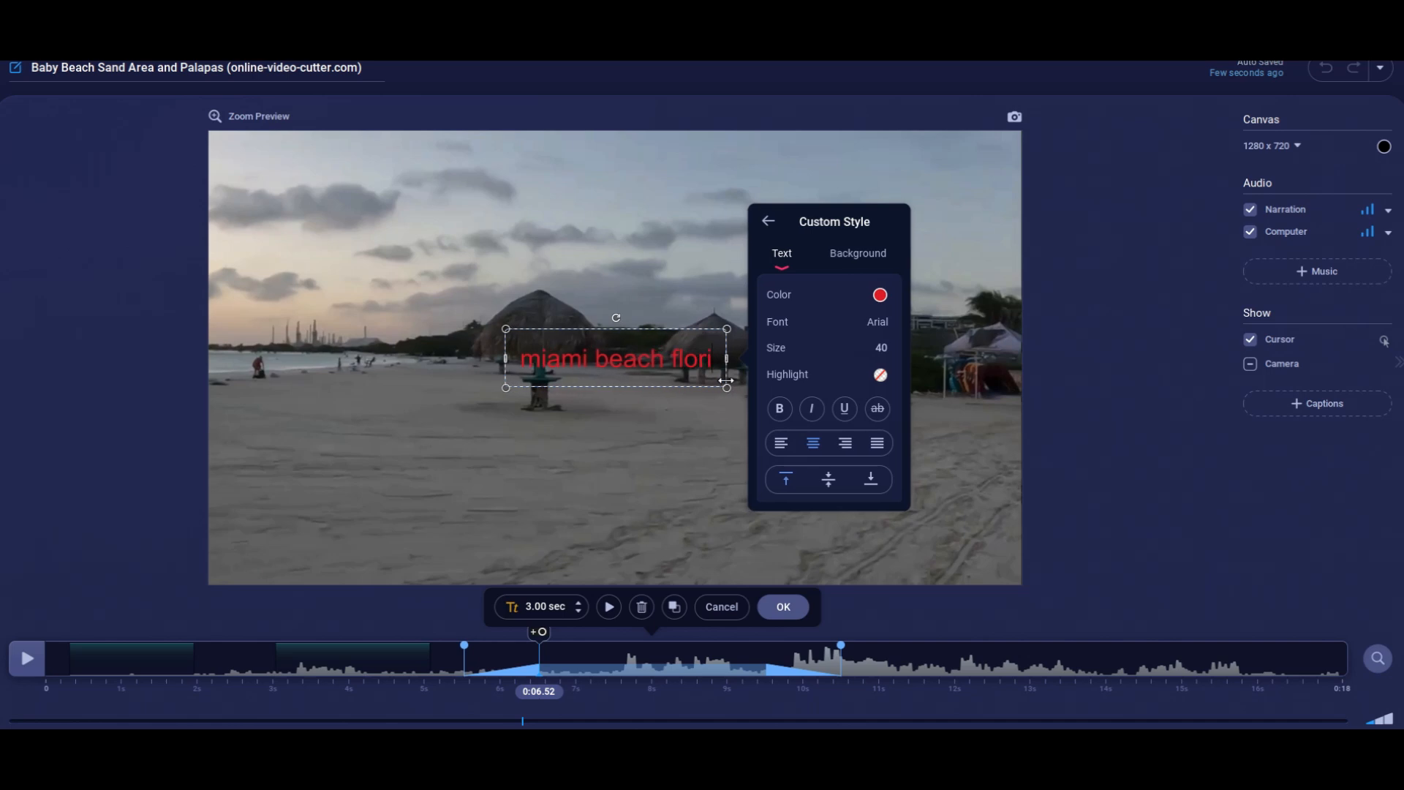
{"action": "type", "text": "da"}
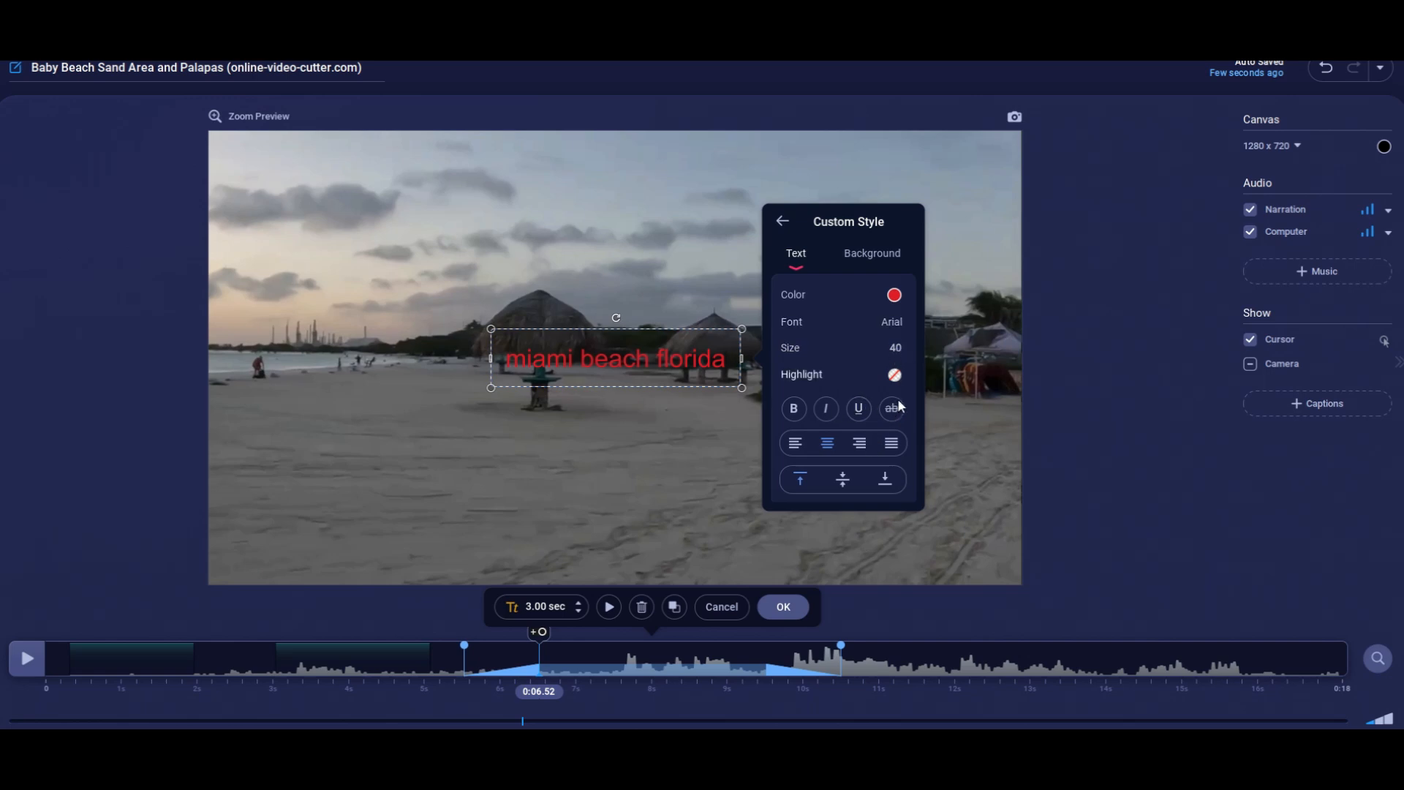
Give the "miami beach florida" text a light salmon highlight and enable its white background.
{"action": "left_click", "coordinate": [982, 308]}
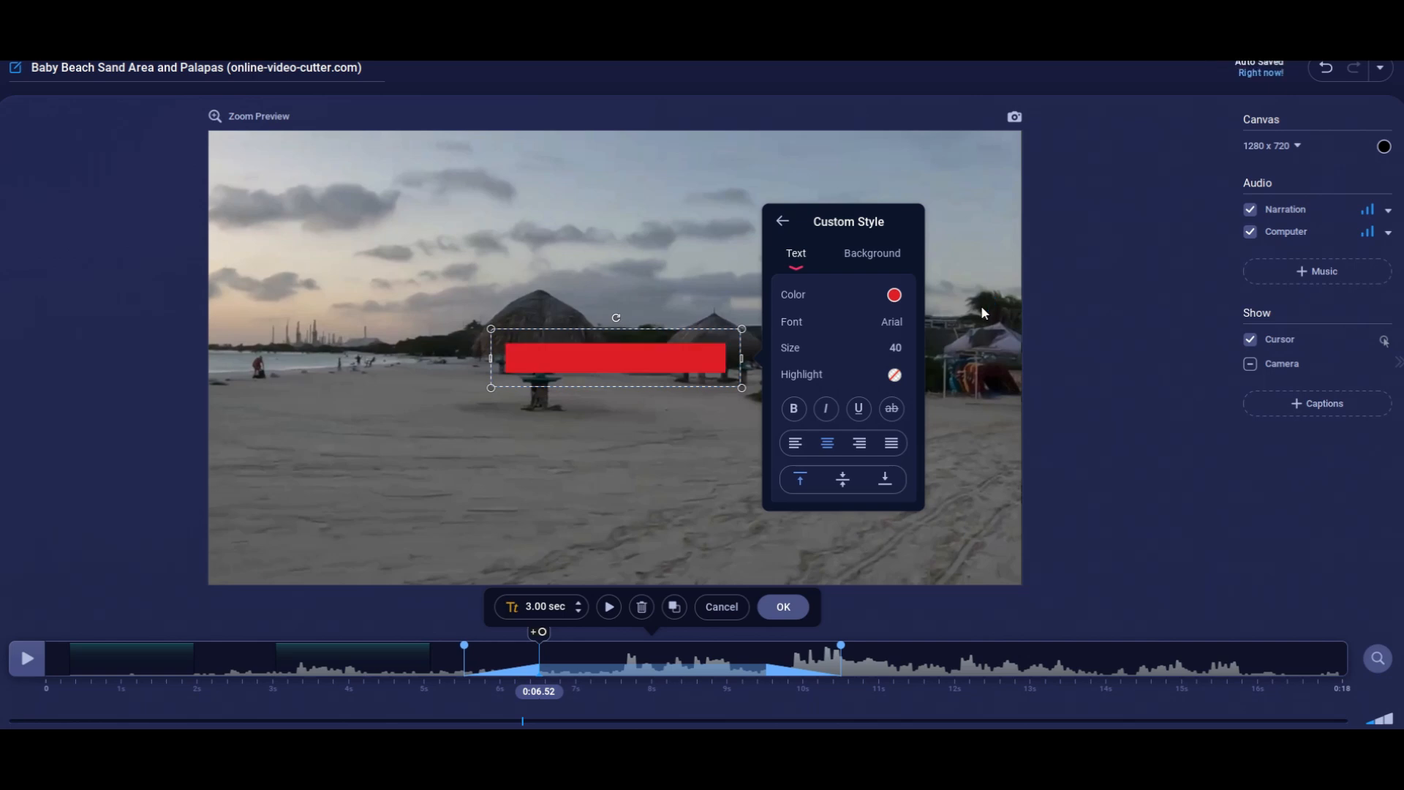
{"action": "left_click", "coordinate": [1036, 310]}
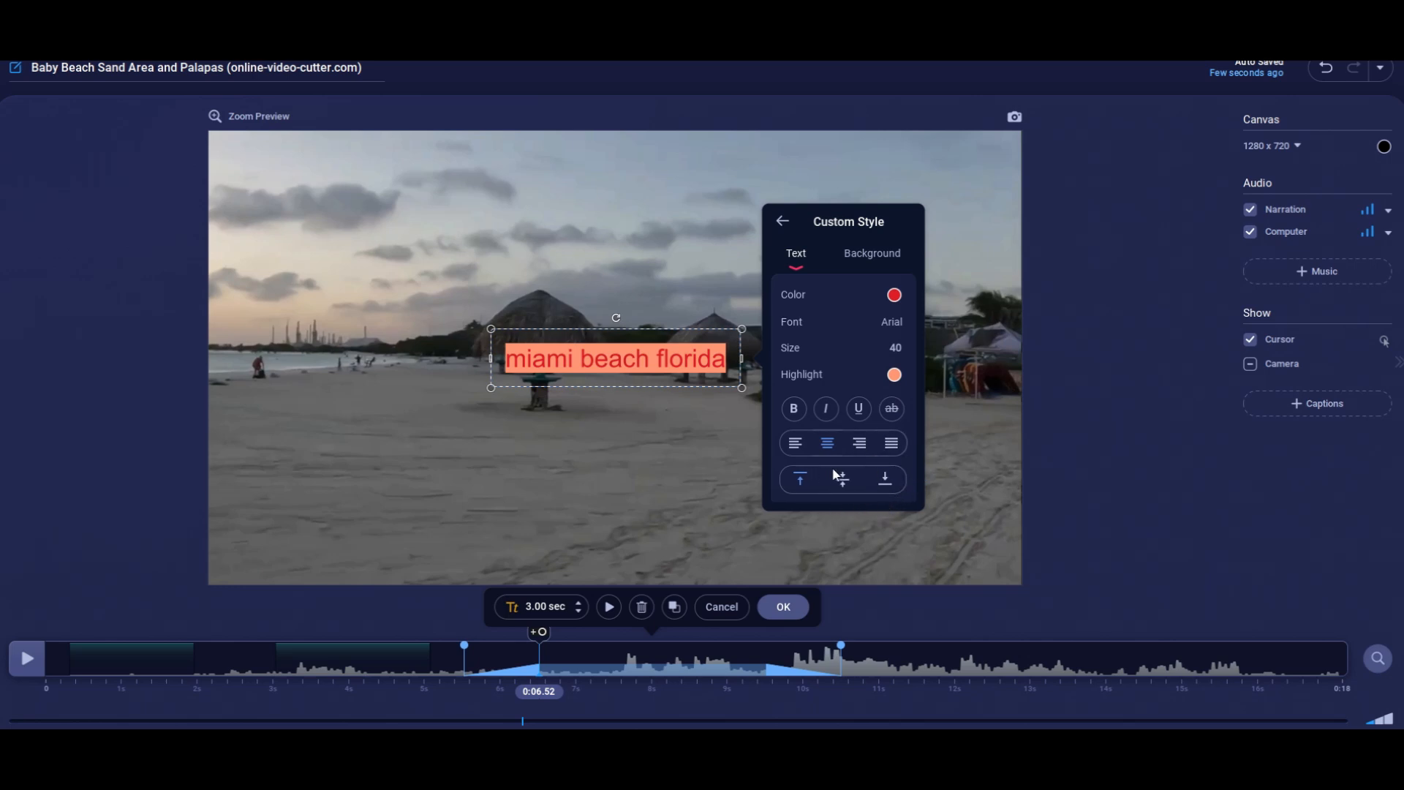
{"action": "left_click", "coordinate": [796, 443]}
{"action": "left_click", "coordinate": [836, 461]}
{"action": "left_click", "coordinate": [876, 263]}
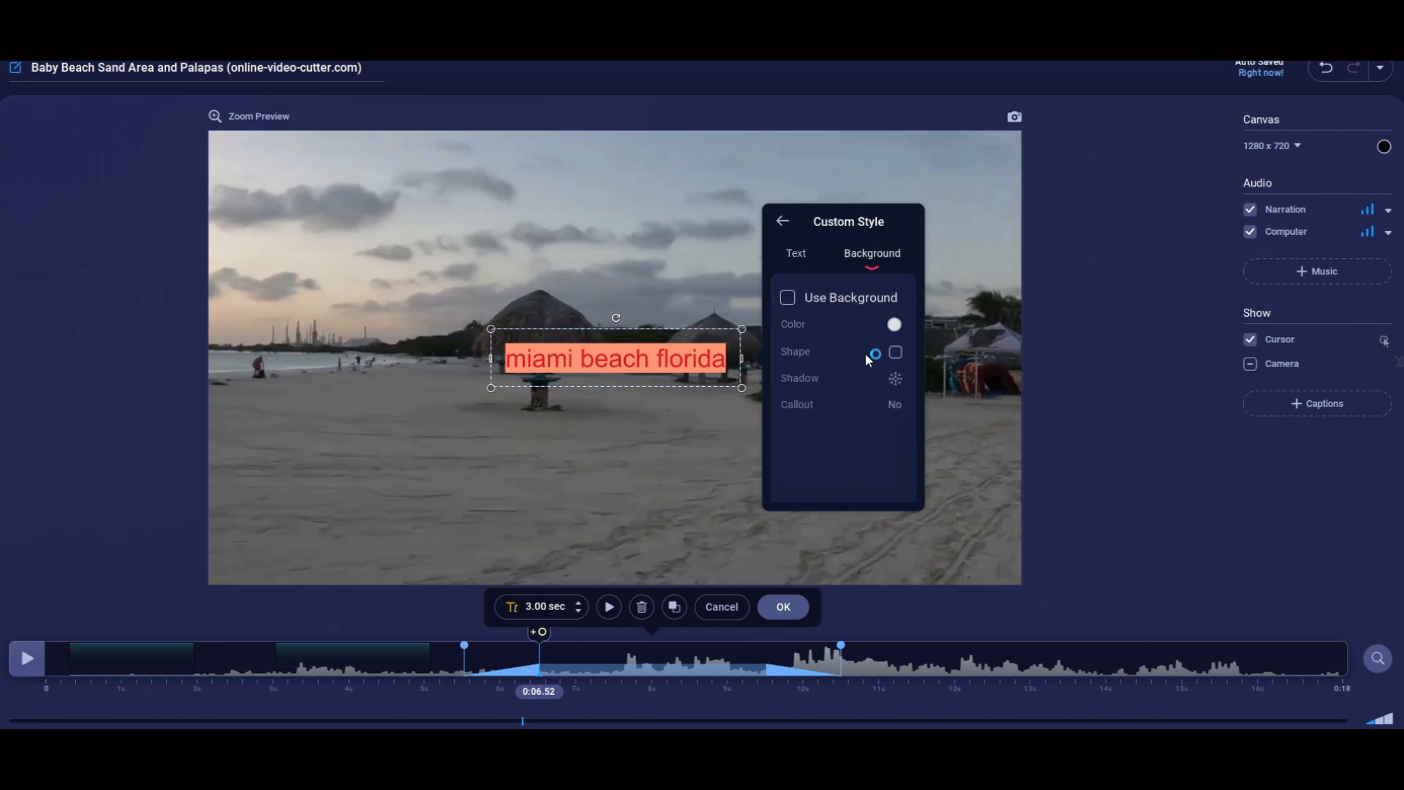
{"action": "left_click", "coordinate": [788, 302]}
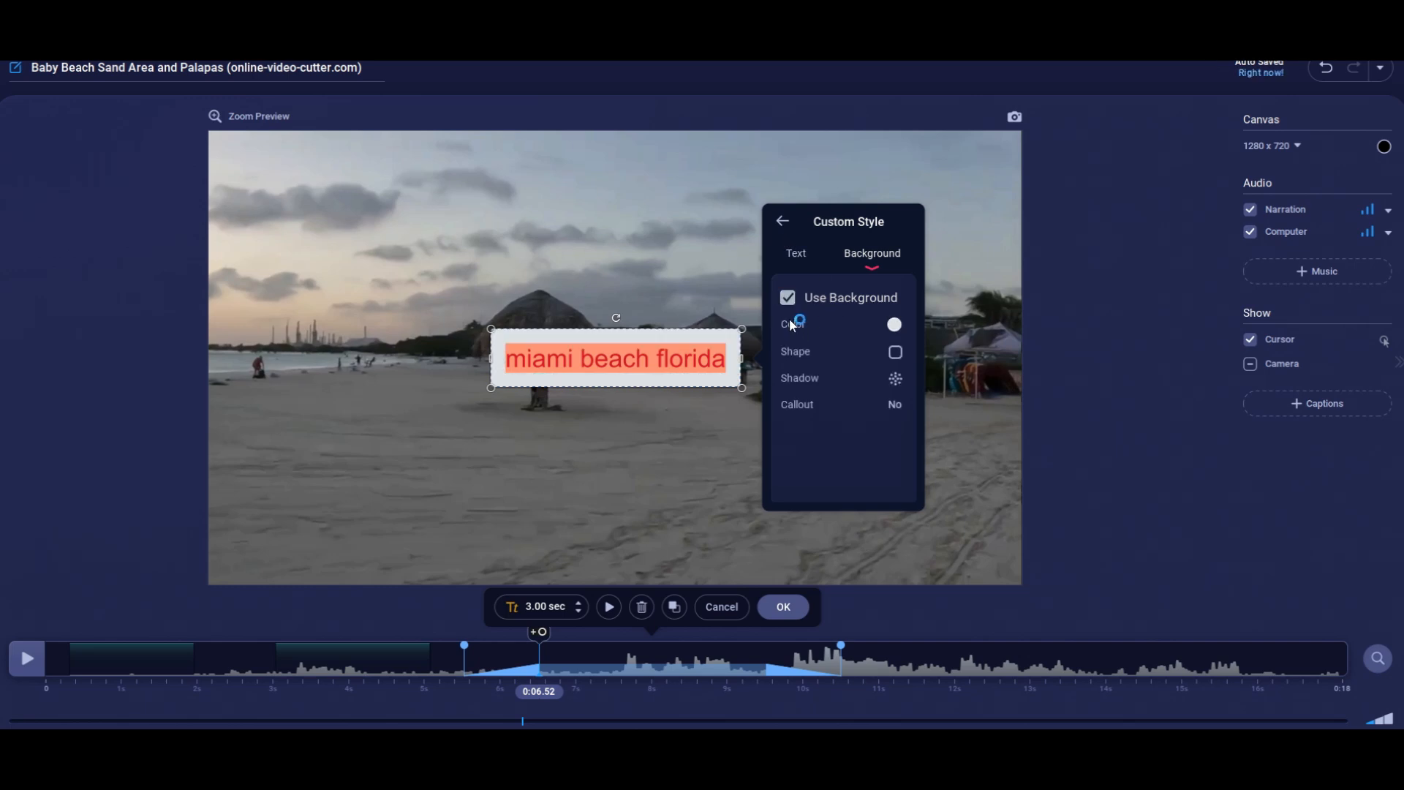
Turn off the background of the "miami beach florida" text and discard the edits to the text overlay.
{"action": "left_click", "coordinate": [788, 302]}
{"action": "left_click", "coordinate": [783, 222]}
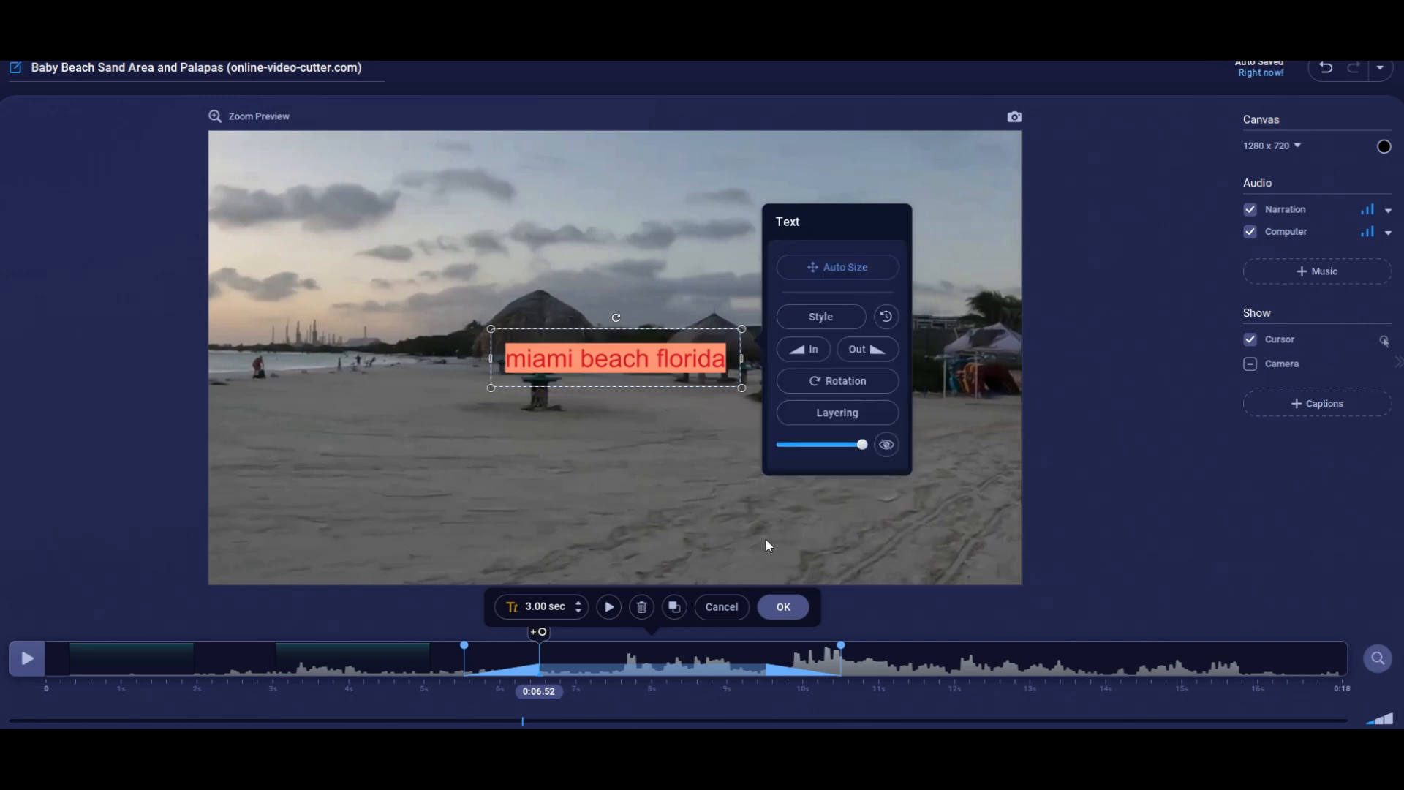
{"action": "left_click", "coordinate": [721, 606]}
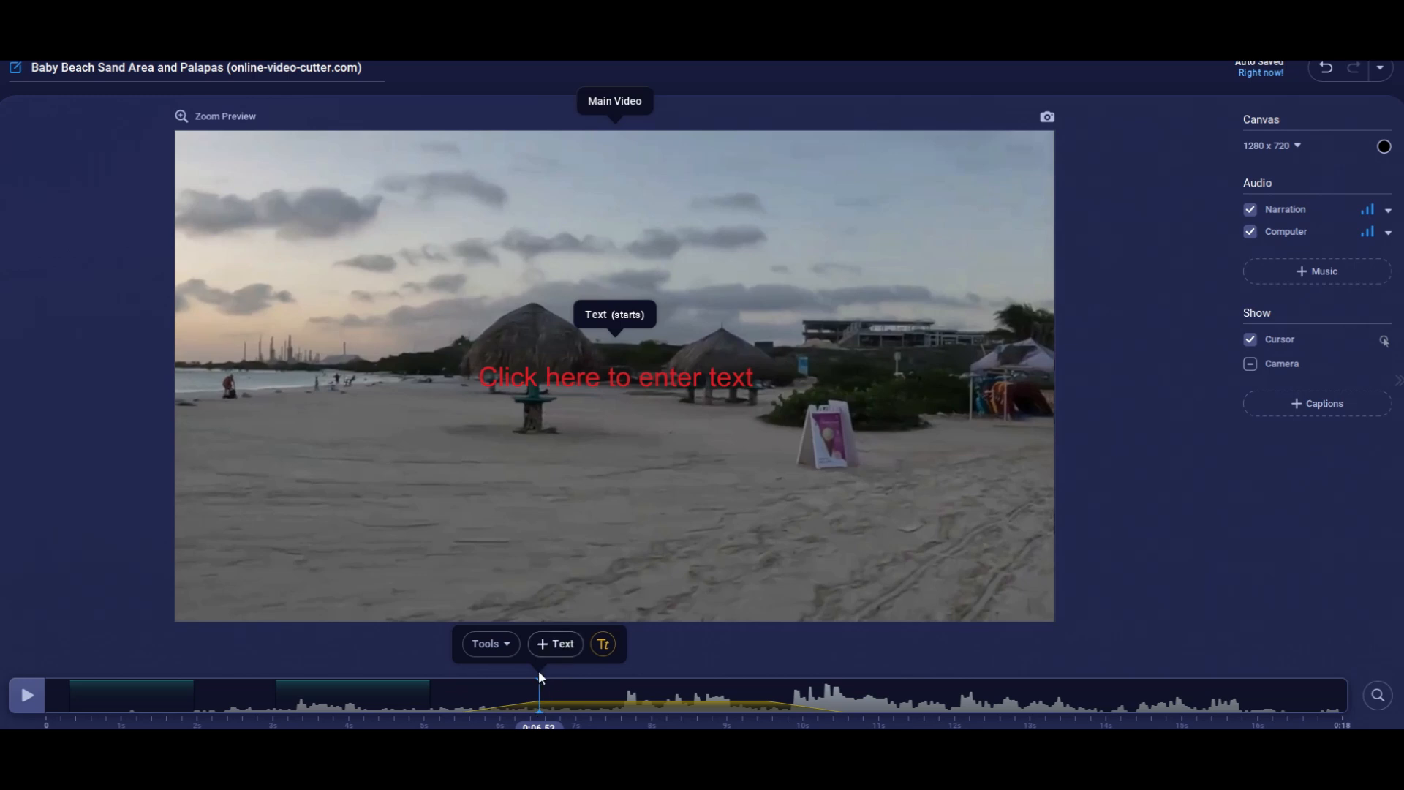
{"action": "left_click", "coordinate": [505, 647]}
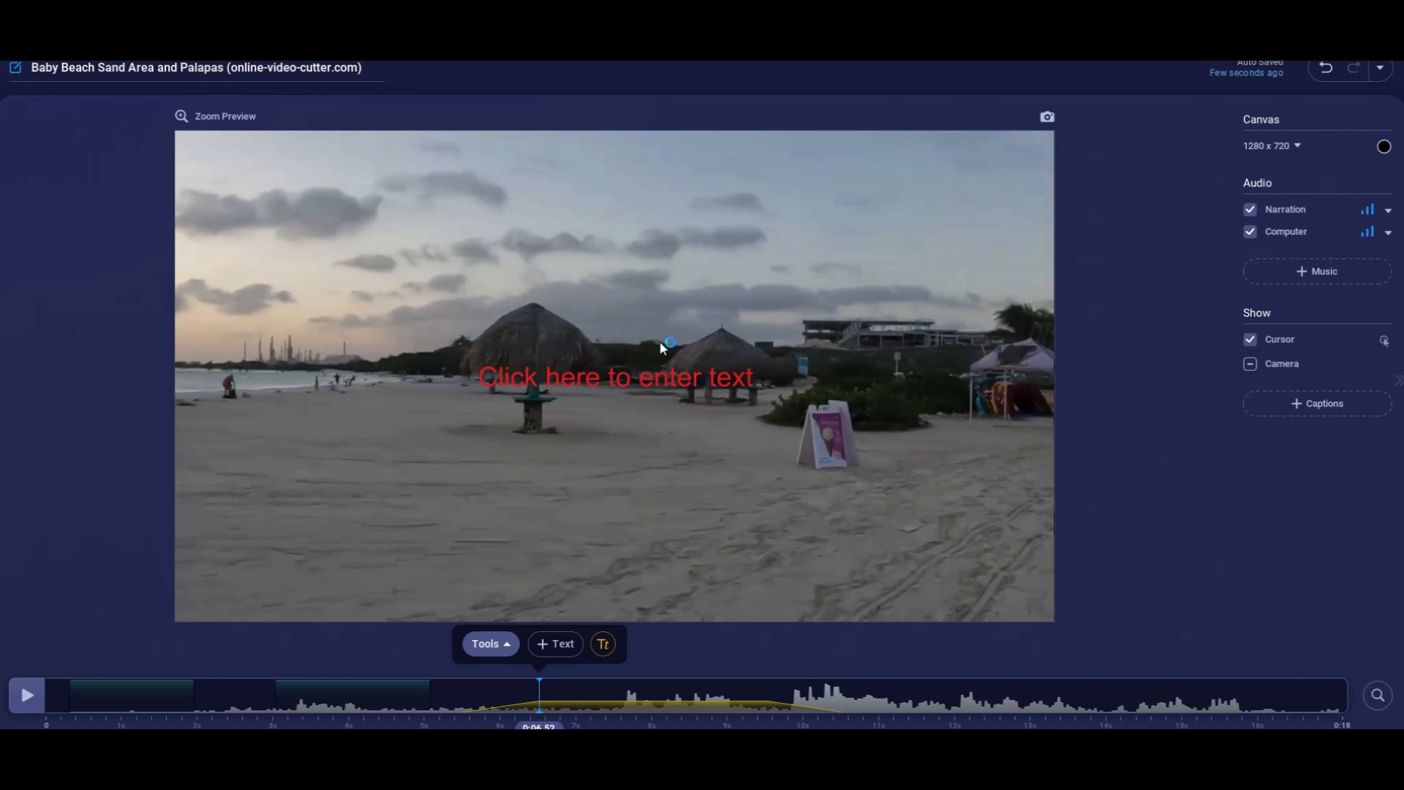
{"action": "left_click", "coordinate": [819, 410]}
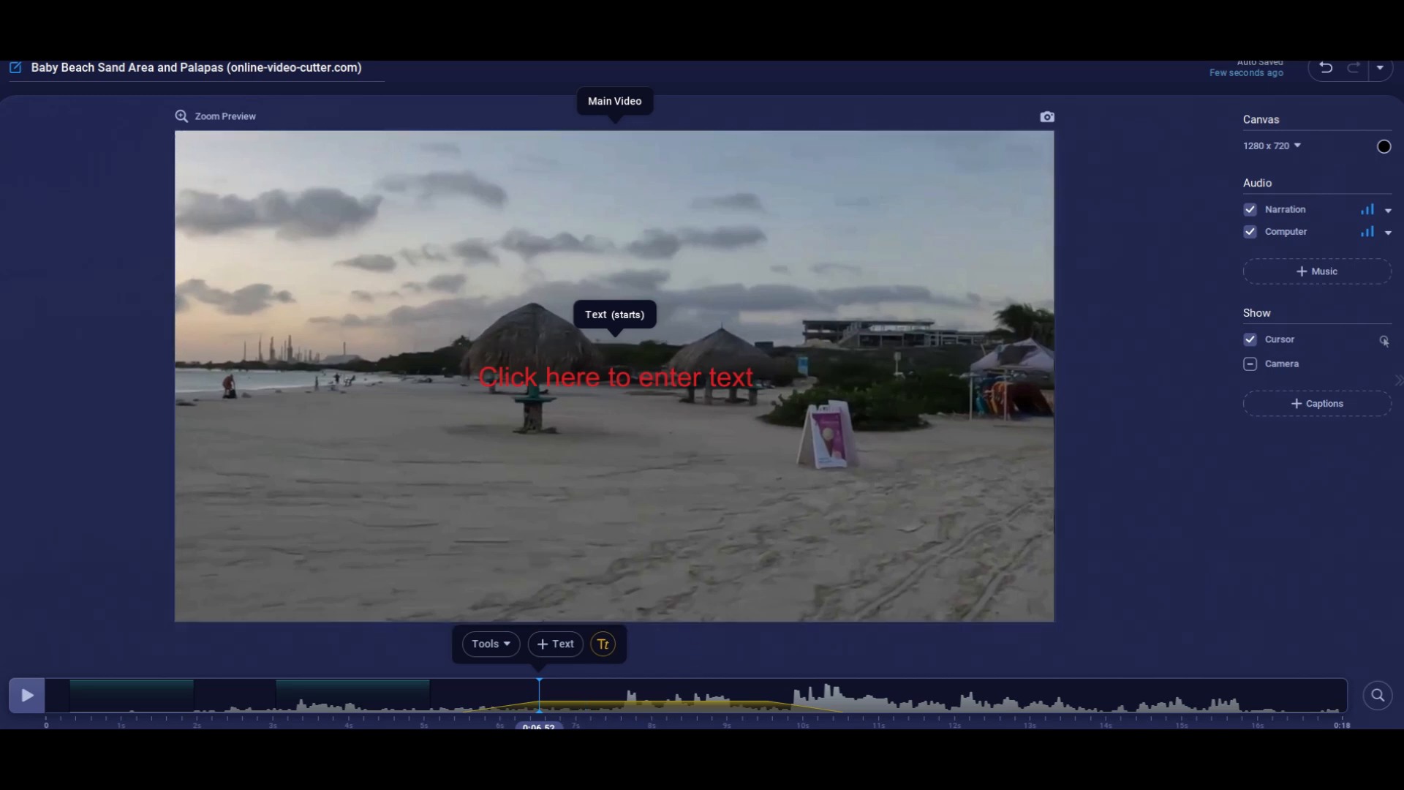
{"action": "left_click", "coordinate": [488, 644]}
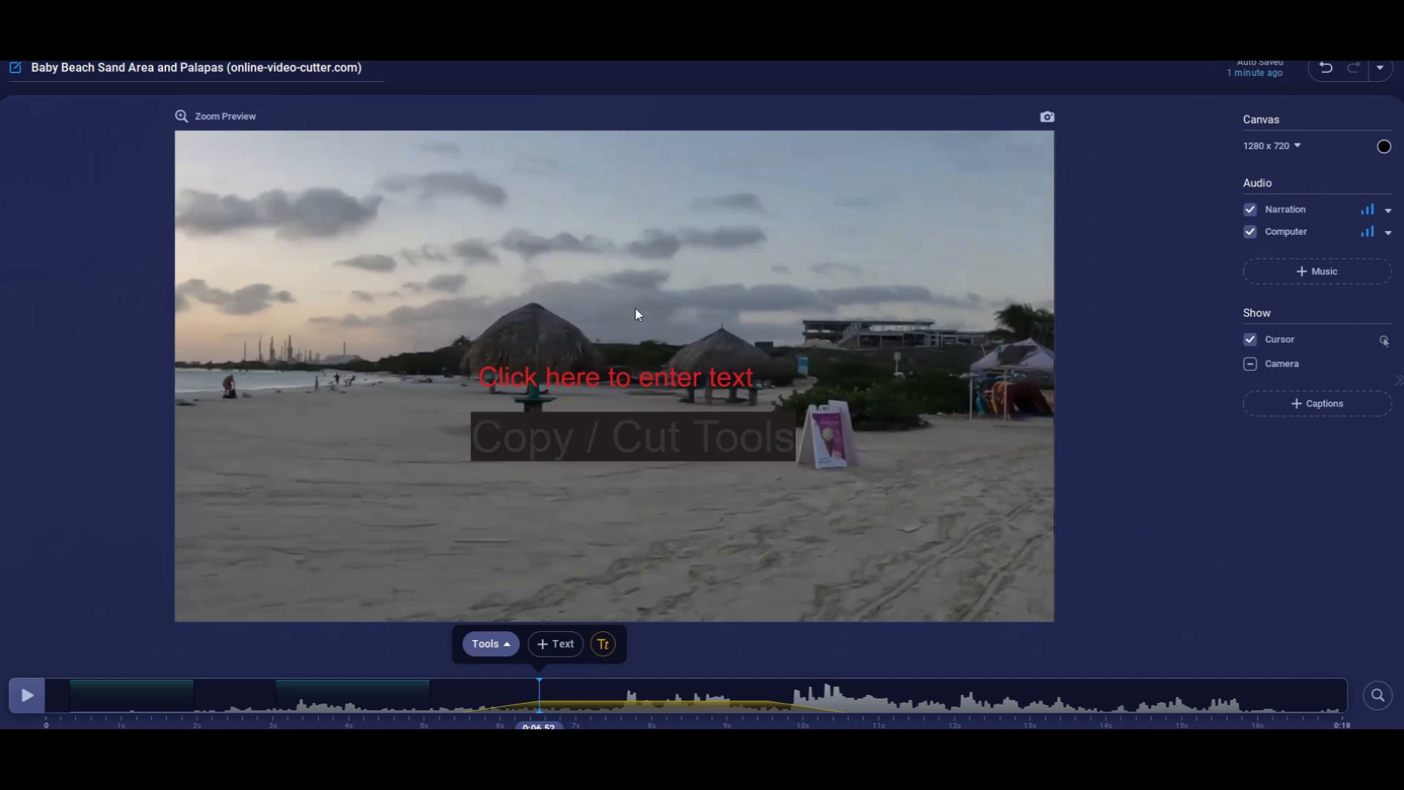
{"action": "left_click", "coordinate": [725, 582]}
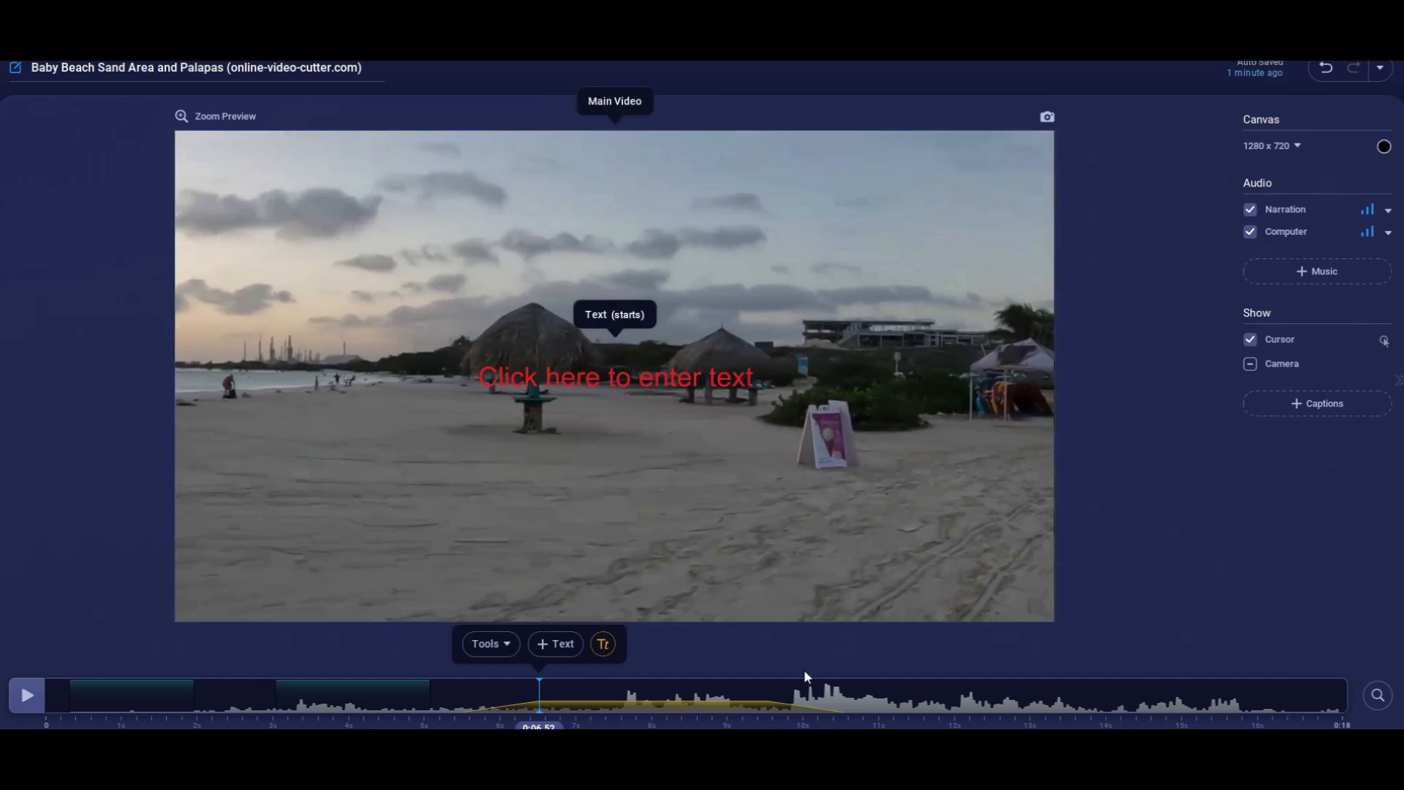